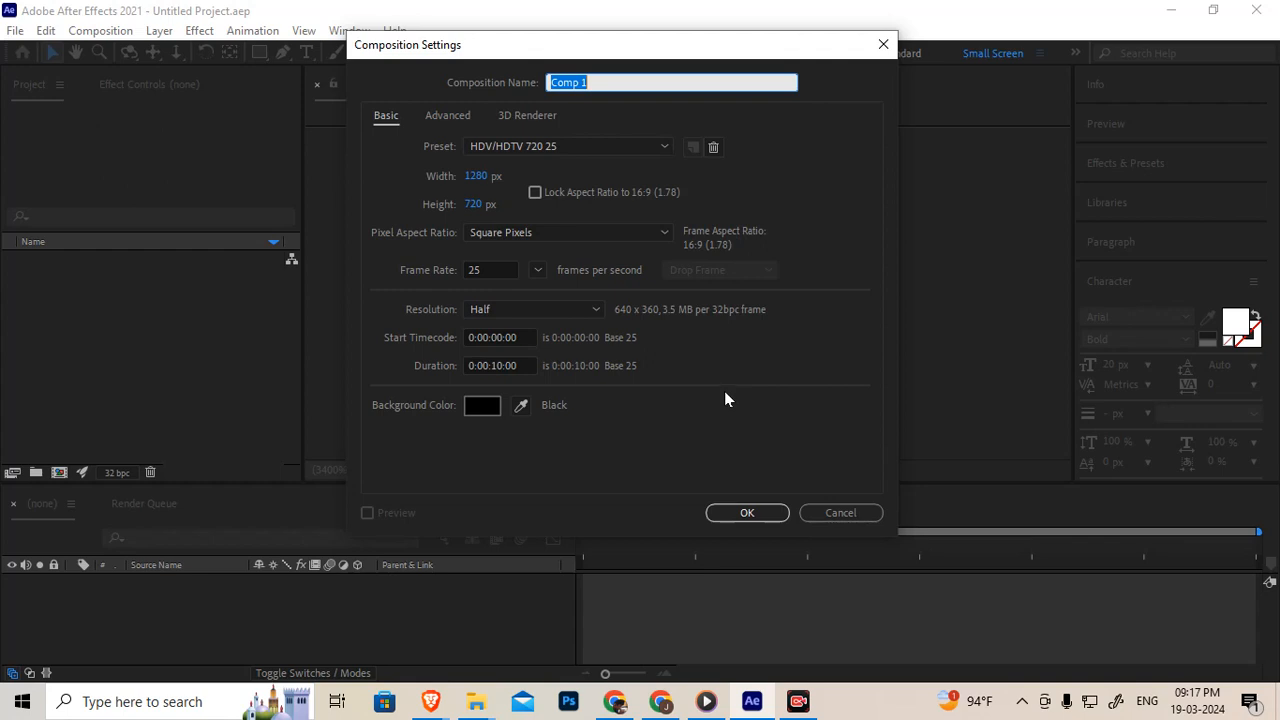
Create a 1280 x 720 px composition at 25 fps, 10 seconds long, with a black background.
left_click(748, 513)
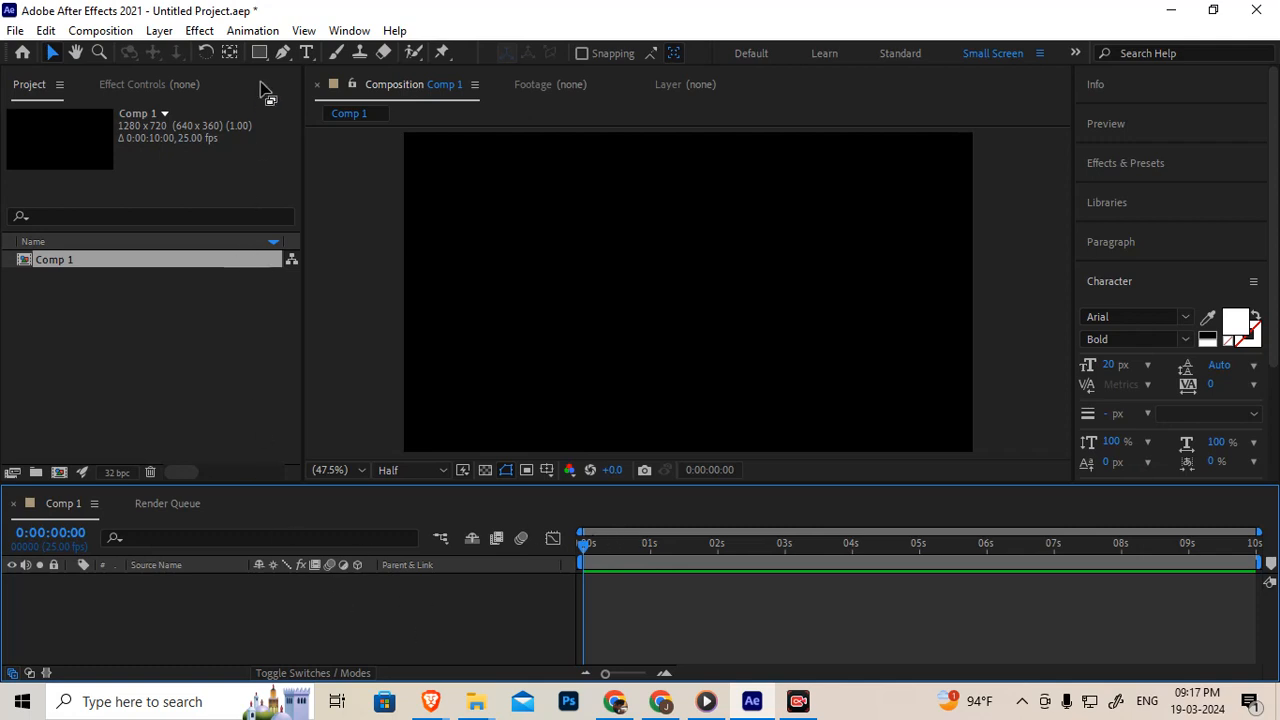
key("h")
left_click_drag(1000, 300, 998, 293)
key("v")
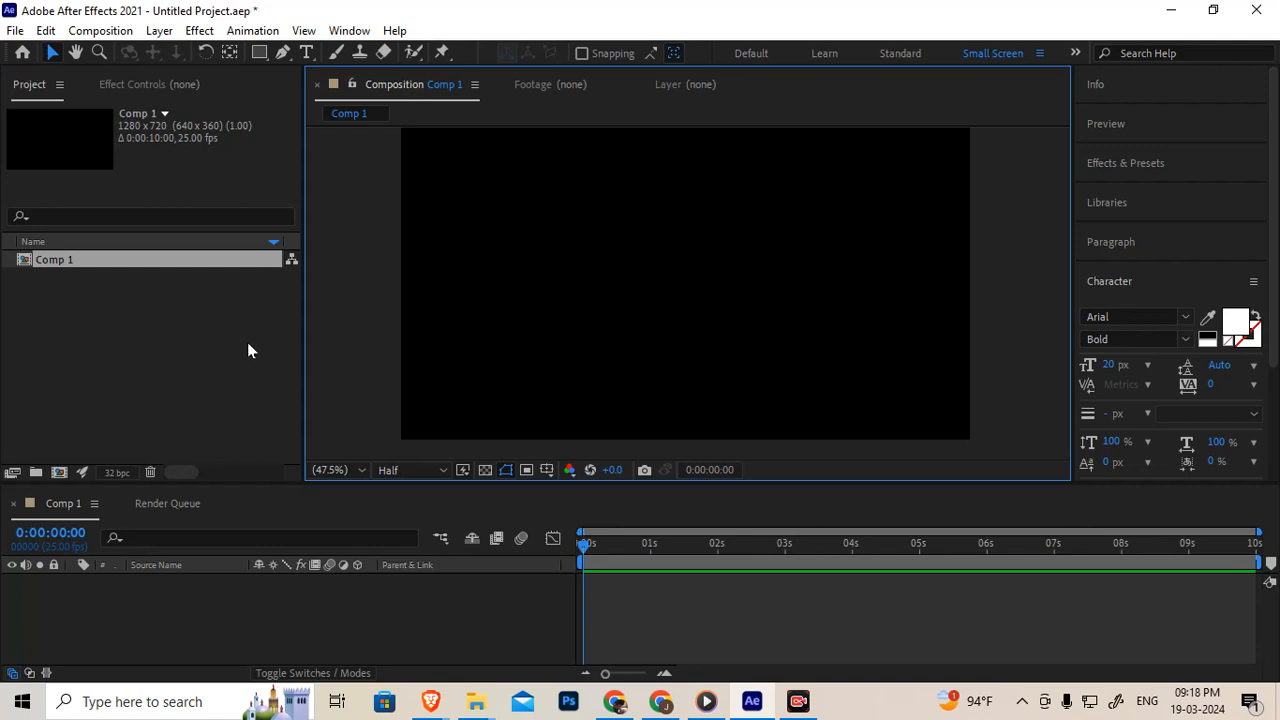
Set up the Rectangle tool with a bright red solid fill and no stroke.
left_click(258, 53)
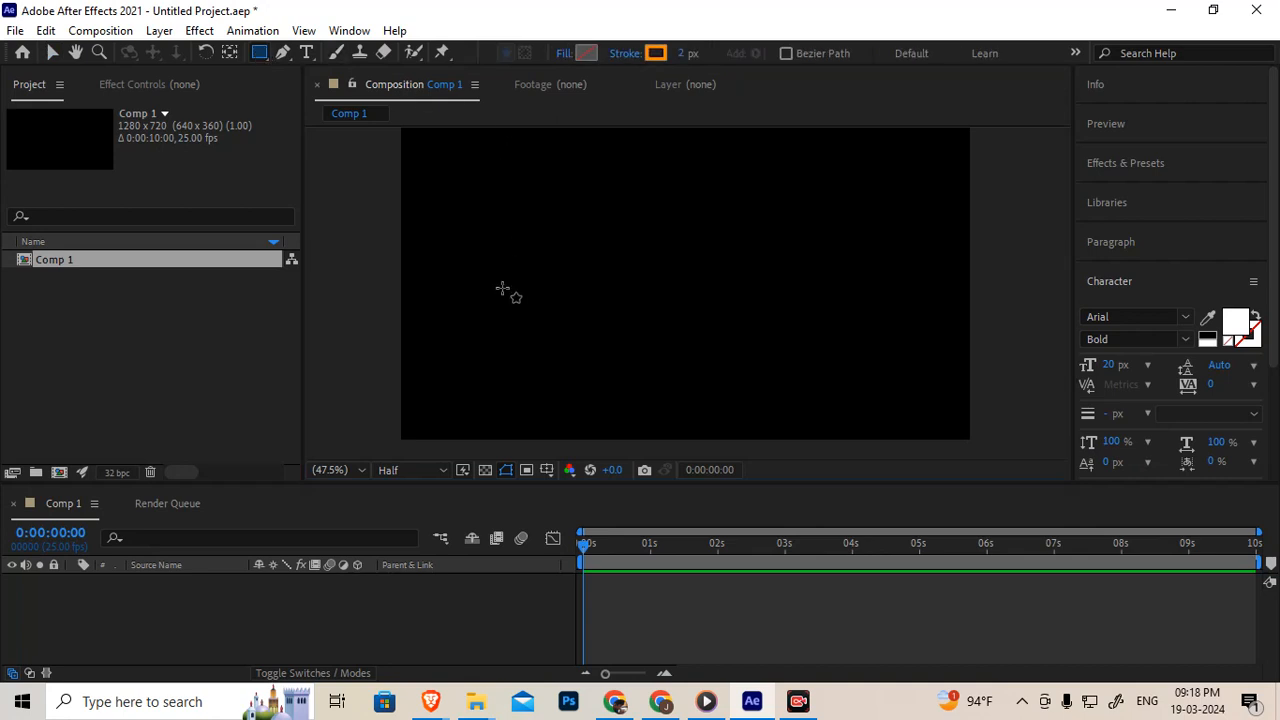
left_click(585, 54)
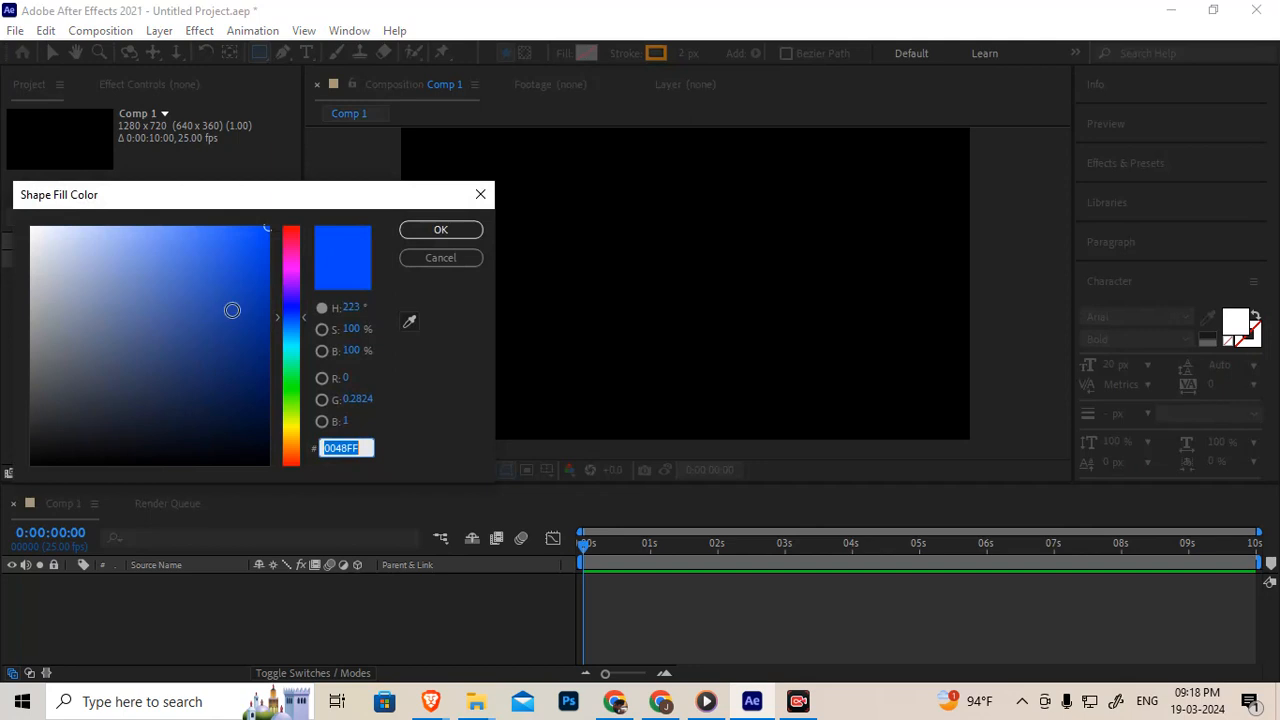
left_click(297, 237)
left_click_drag(297, 237, 297, 233)
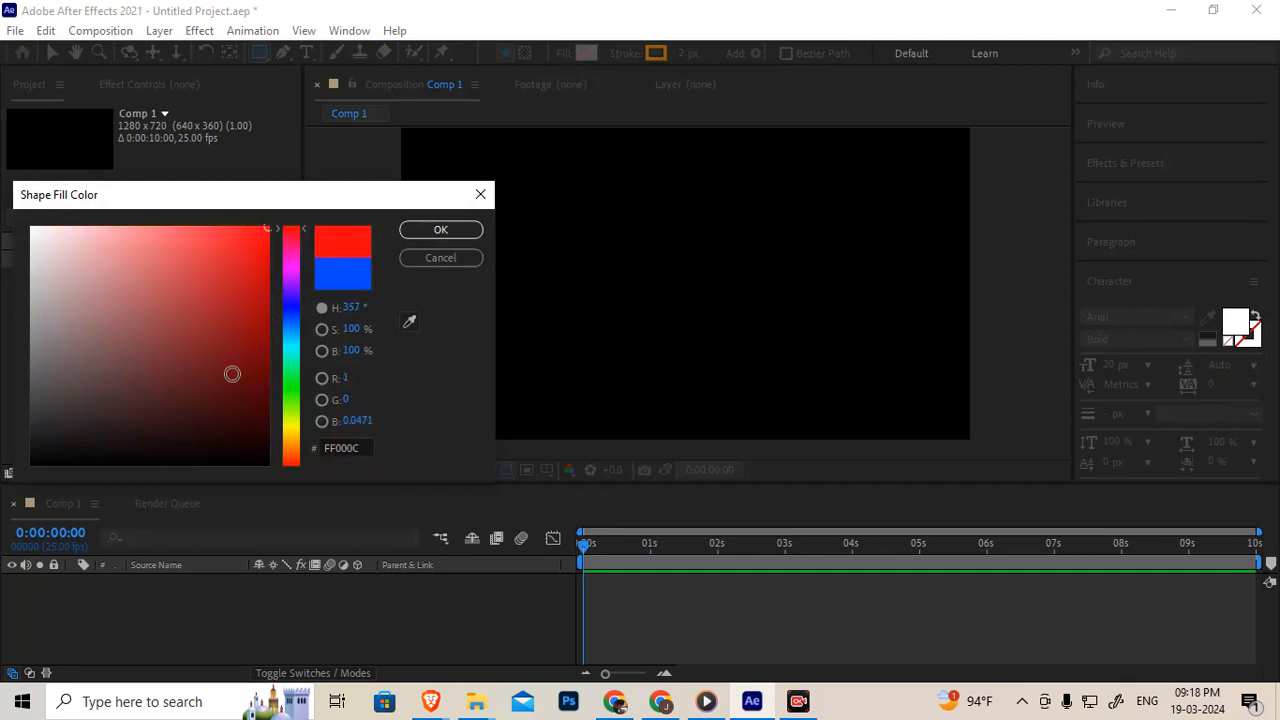
left_click(268, 323)
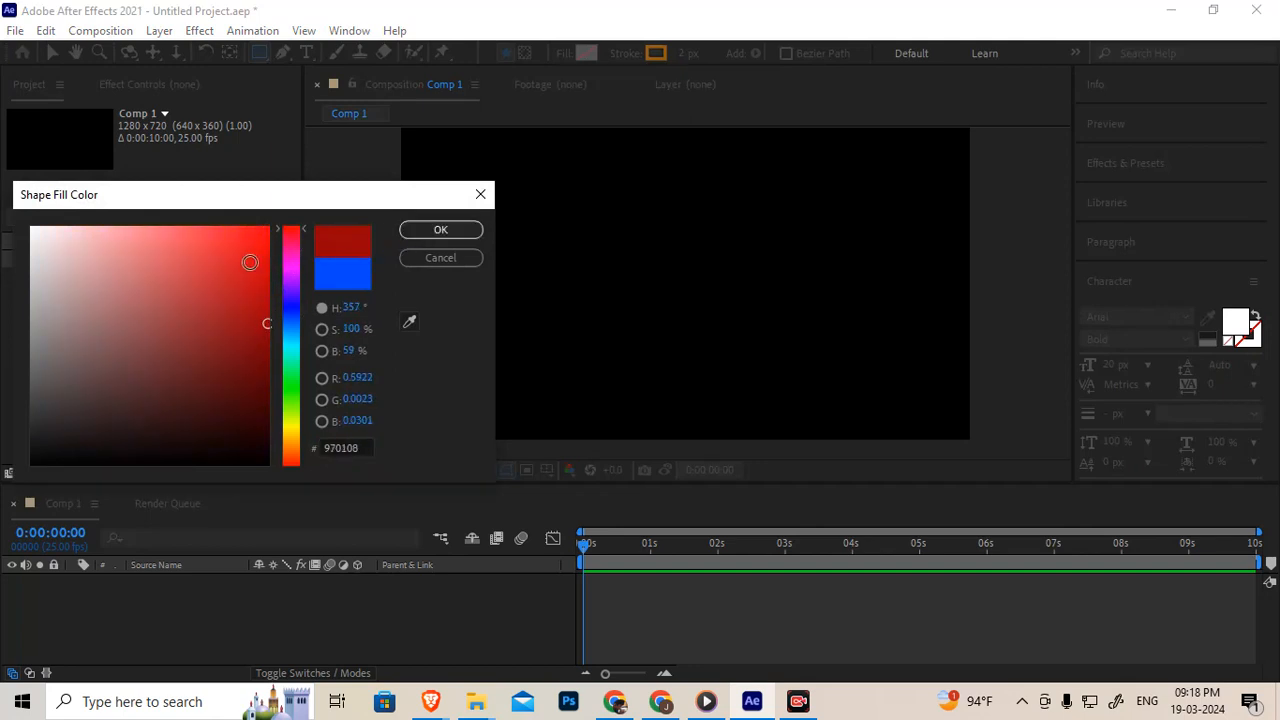
left_click(267, 259)
left_click(421, 231)
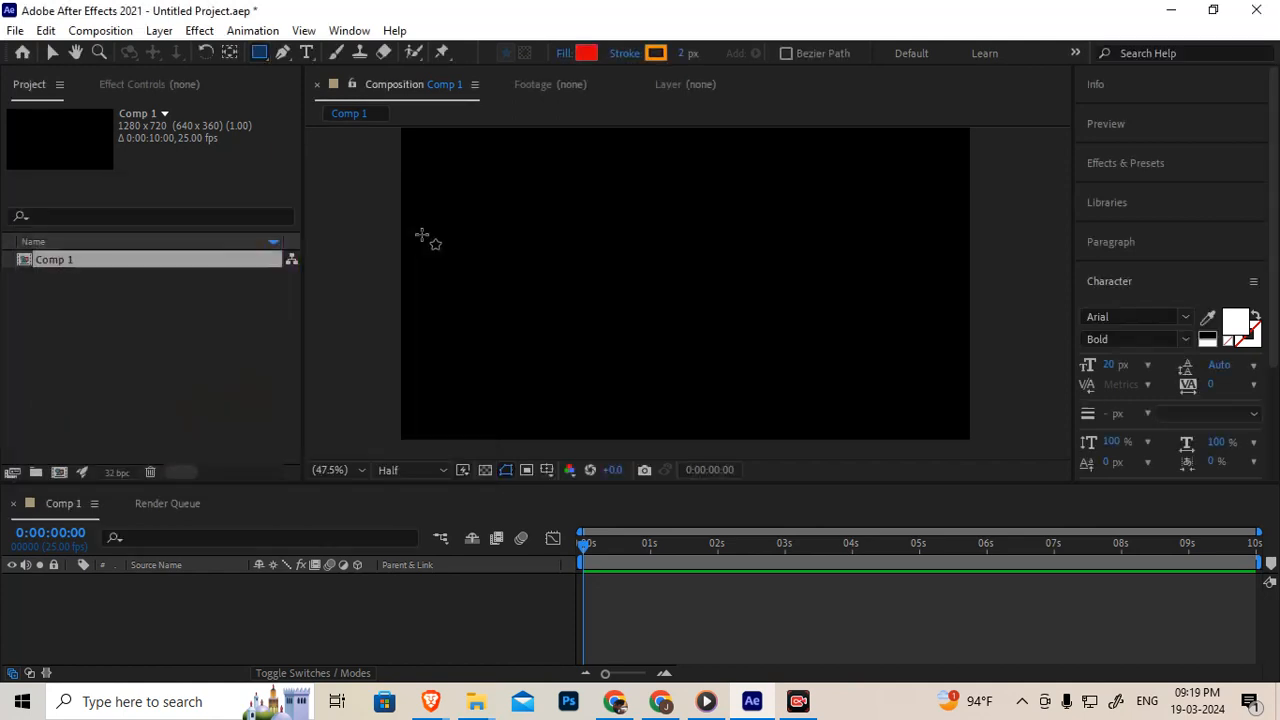
left_click(629, 54)
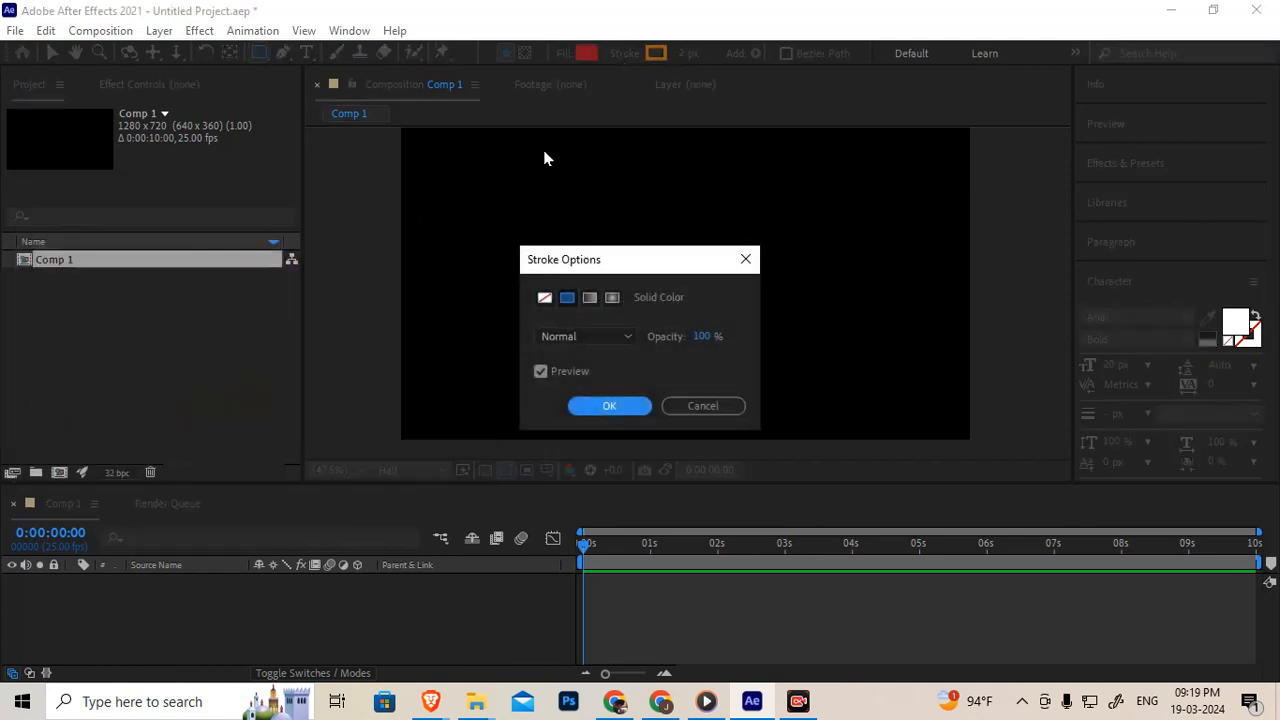
left_click(544, 299)
left_click(609, 405)
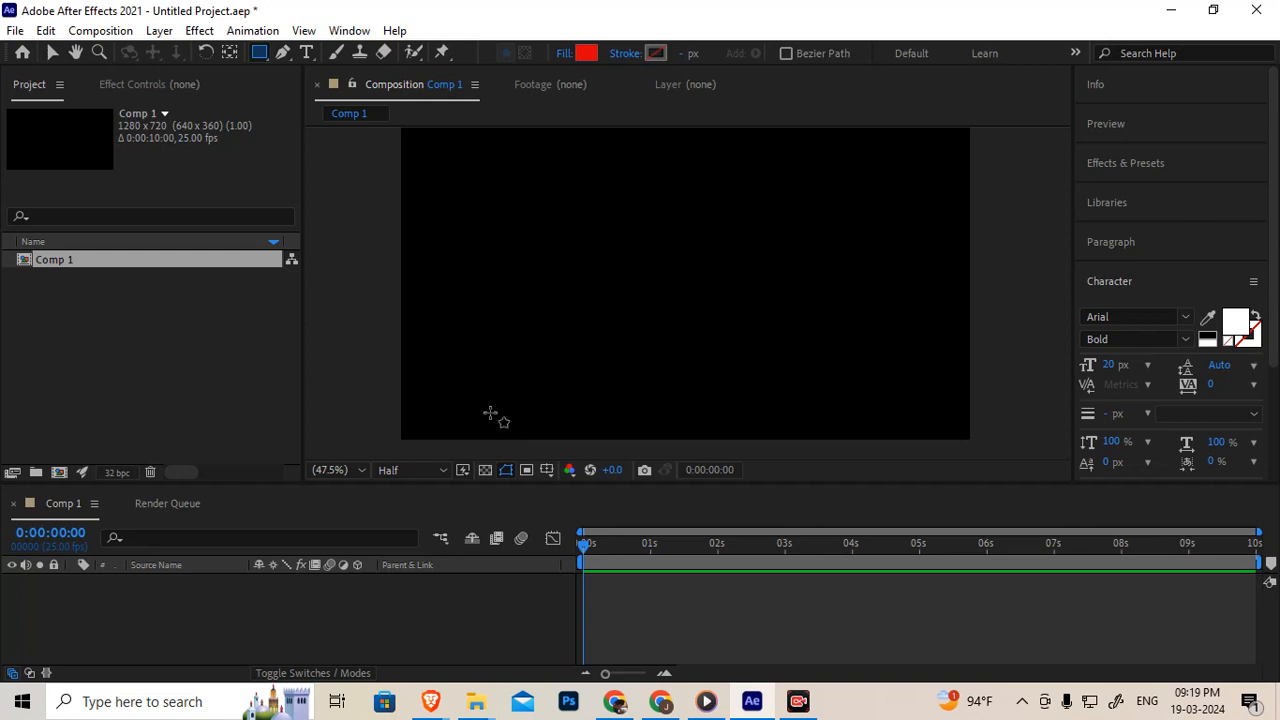
Draw an upright rectangle of about 69.5 x 147.4 px in the composition's lower-left area and center its anchor point.
key("space")
left_click_drag(529, 348, 514, 383)
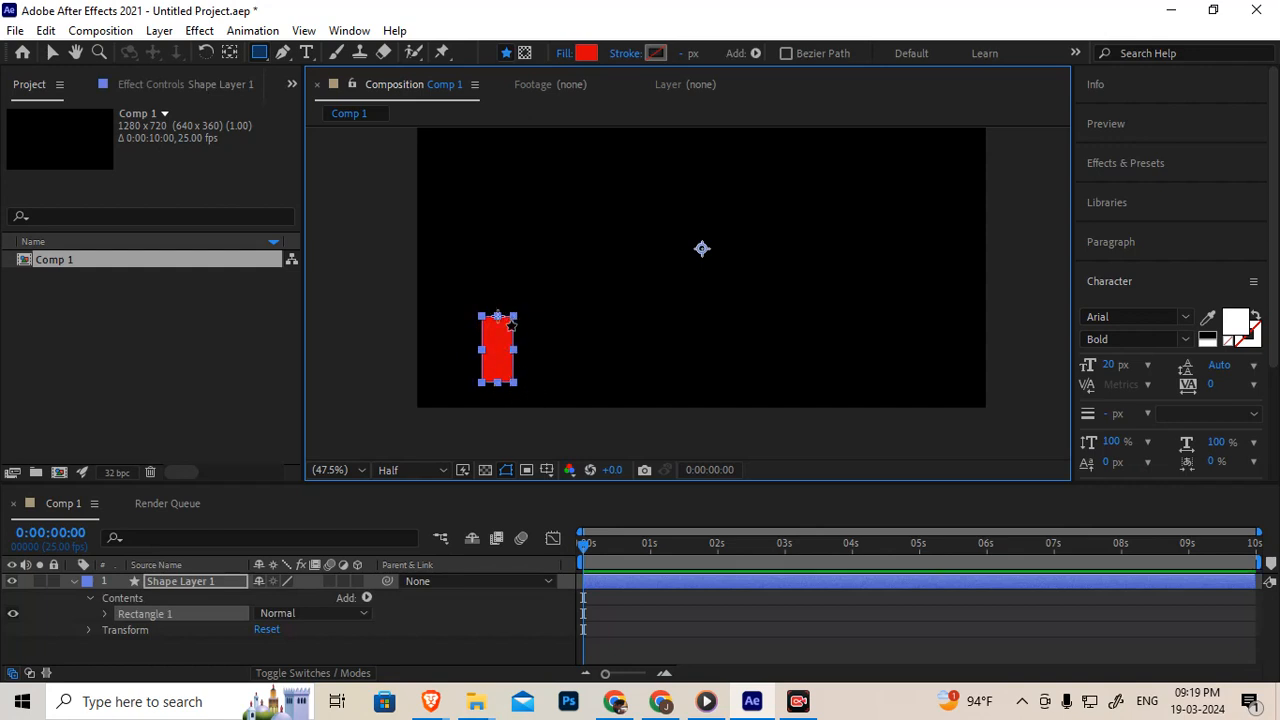
left_click(197, 579)
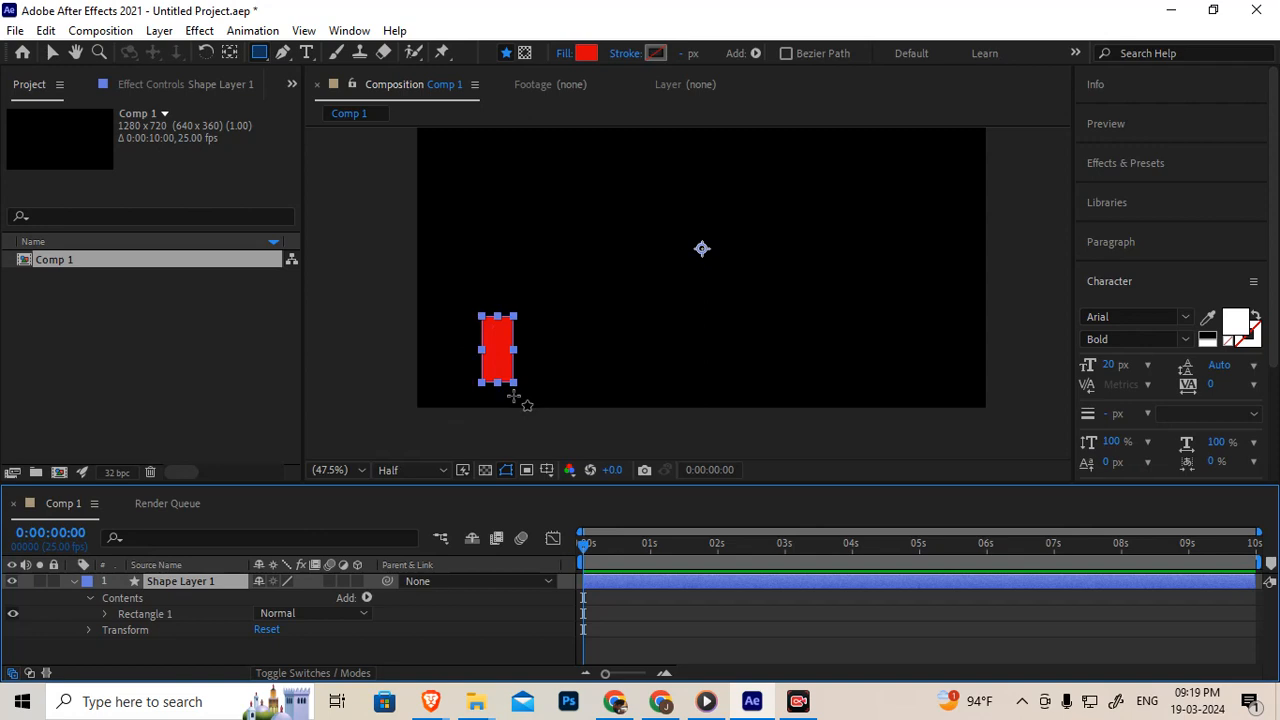
key("ctrl+alt+Home")
Convert the rectangle's parametric path to a Bezier path.
left_click(367, 598)
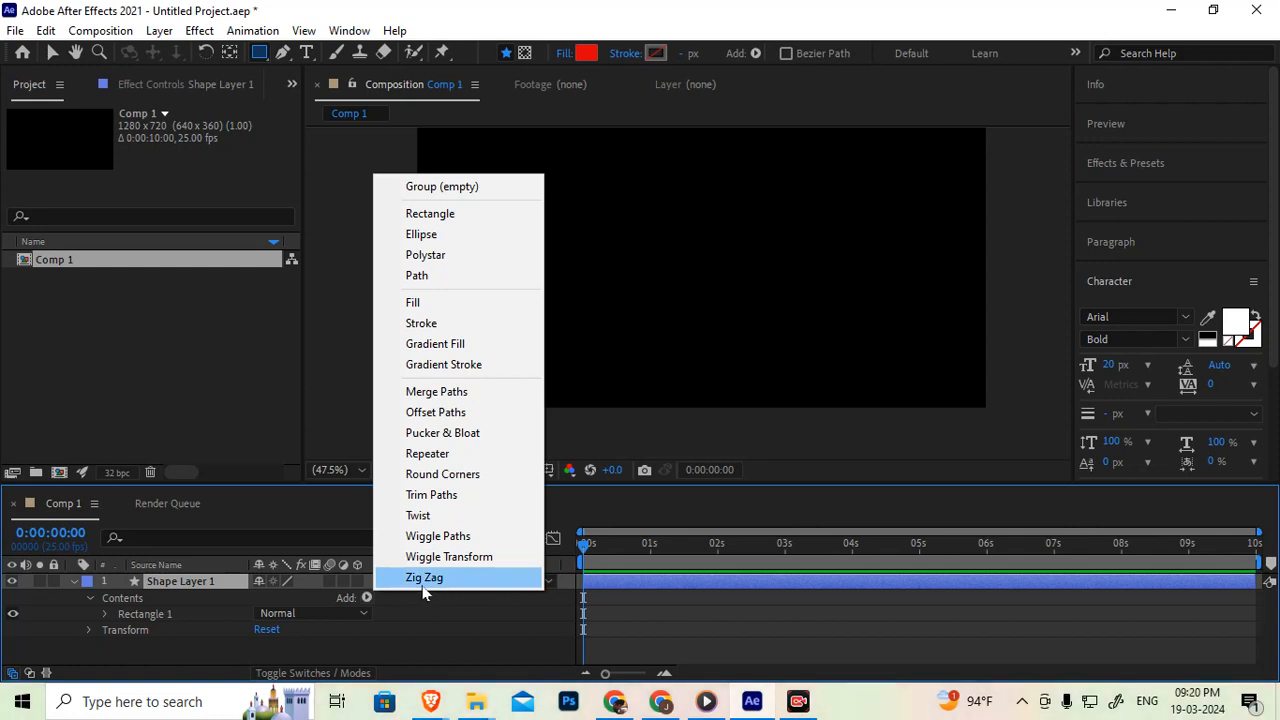
left_click(164, 585)
left_click(104, 613)
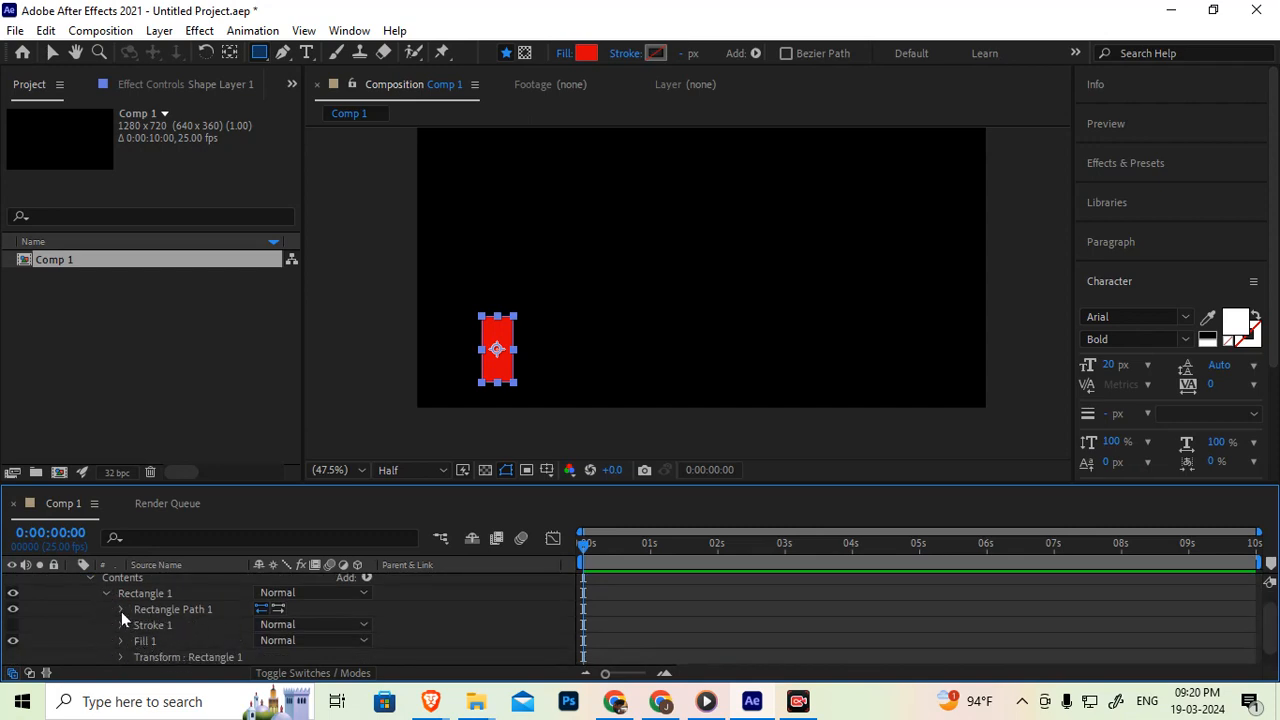
left_click(121, 610)
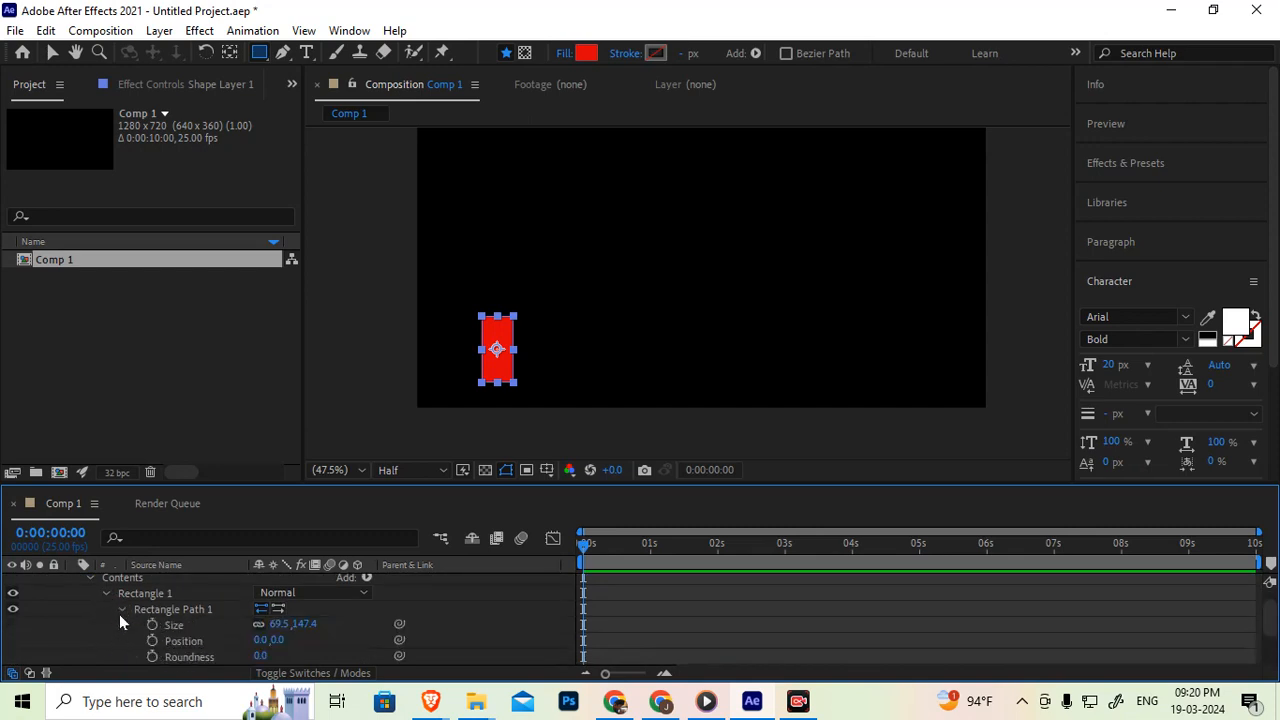
left_click(177, 608)
right_click(161, 607)
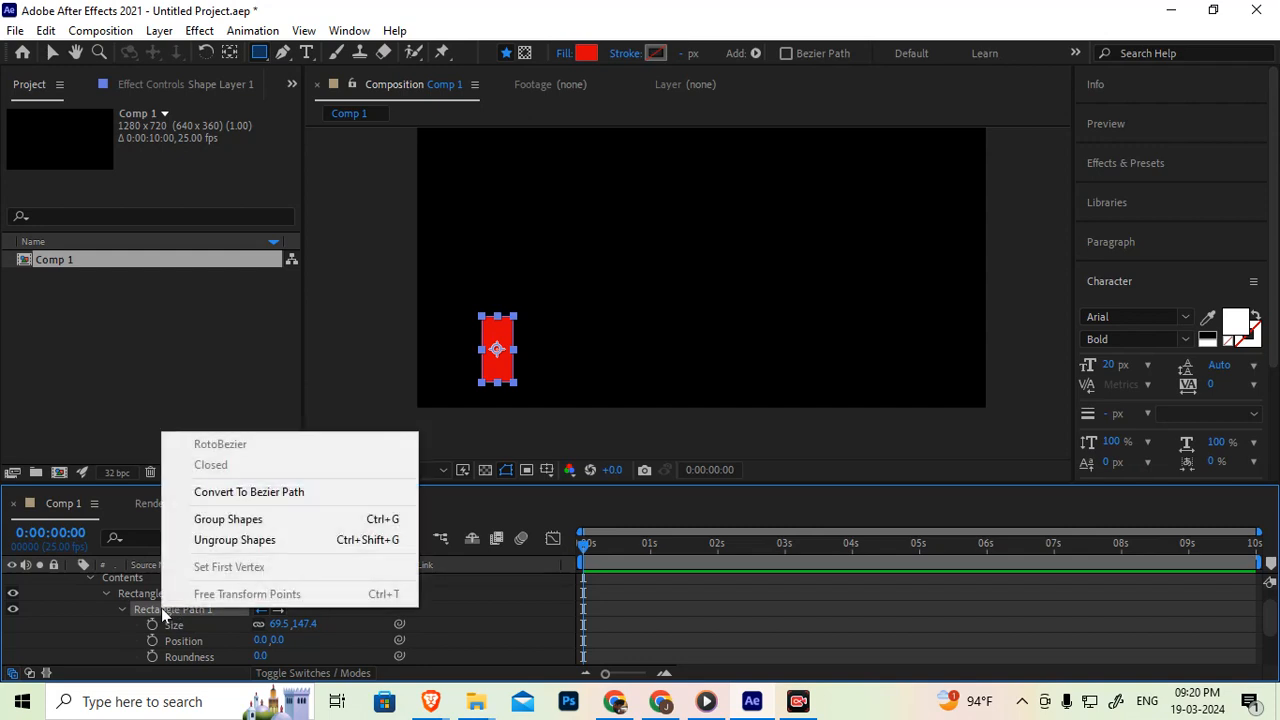
left_click(259, 499)
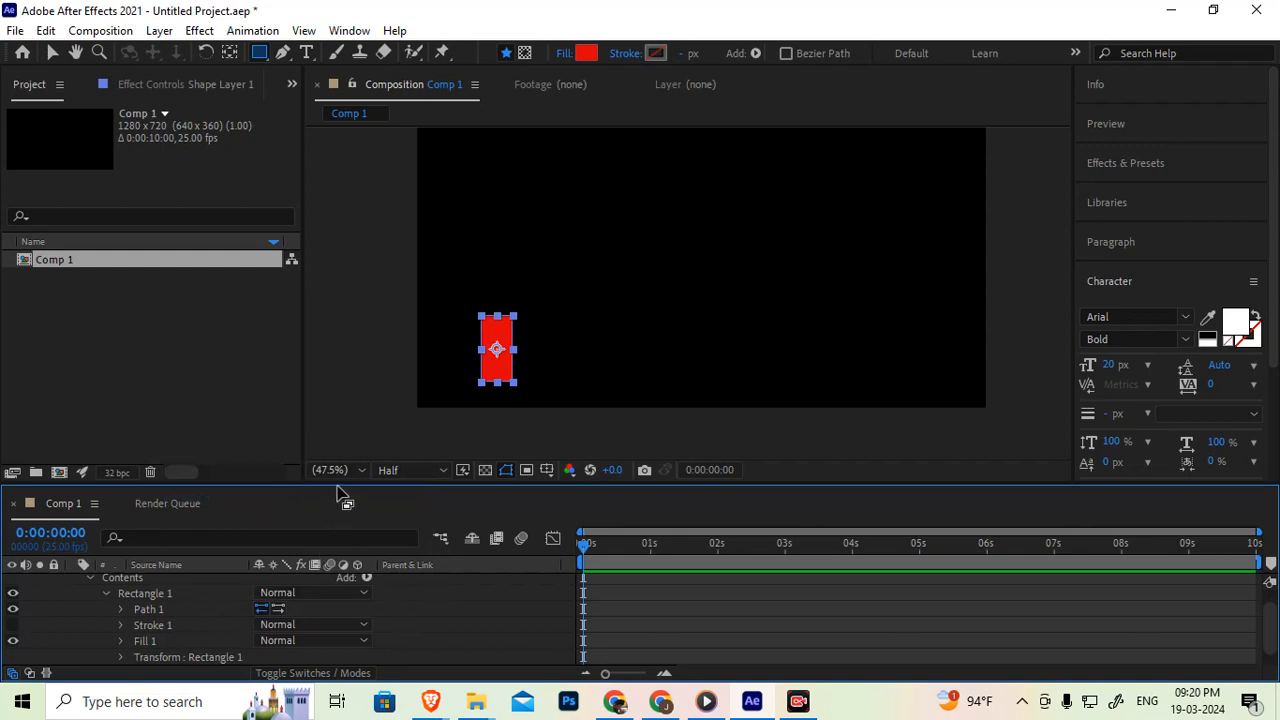
Slant the rectangle into a parallelogram by shifting its two bottom vertices to the left.
left_click_drag(322, 488, 312, 460)
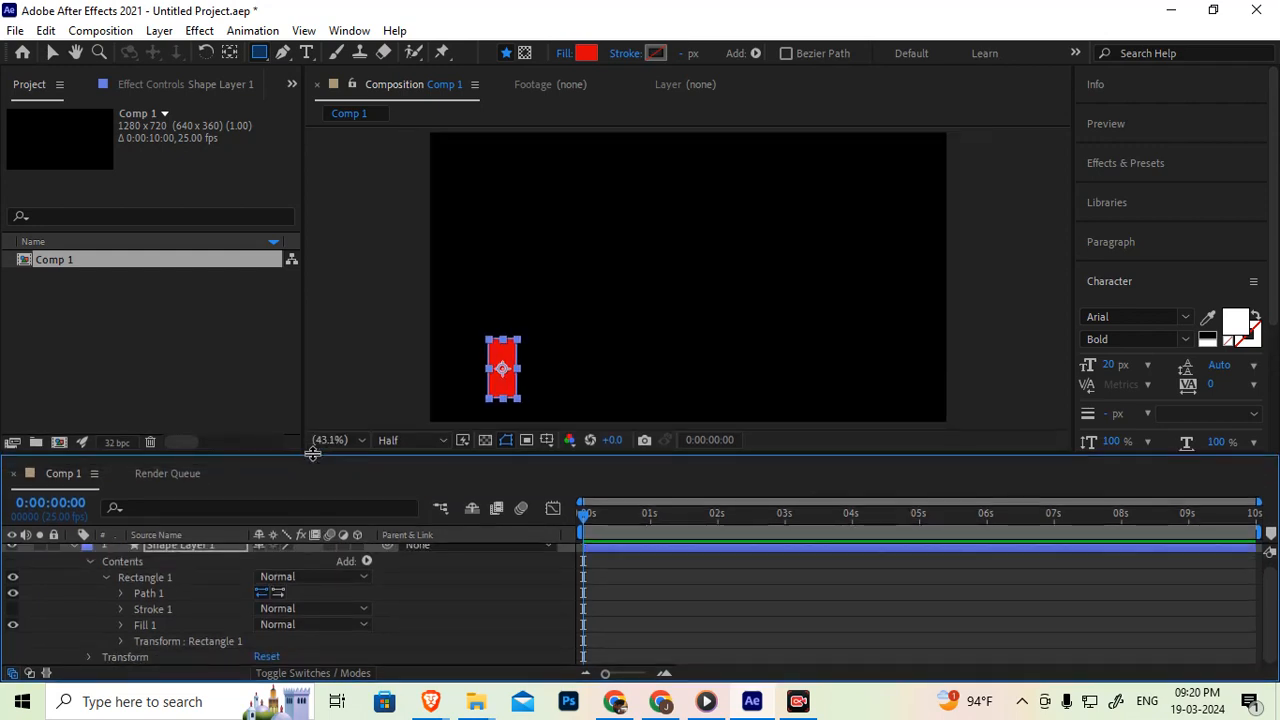
left_click(141, 592)
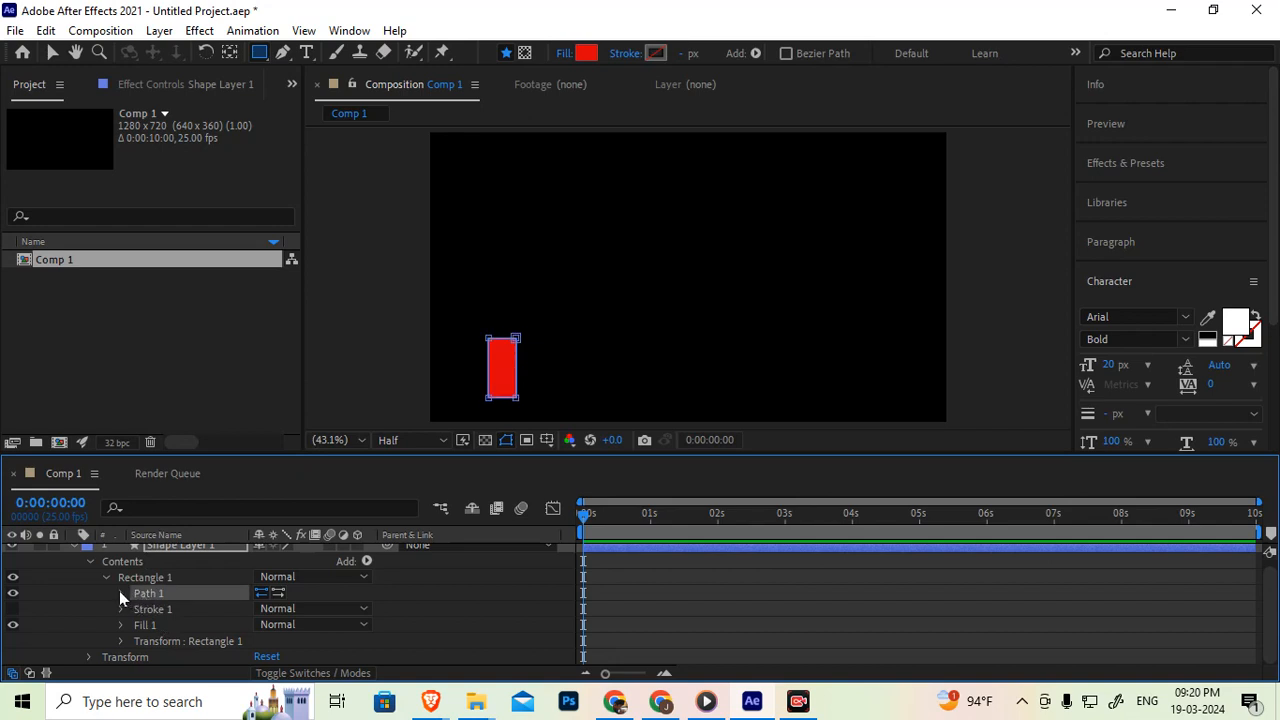
left_click(120, 593)
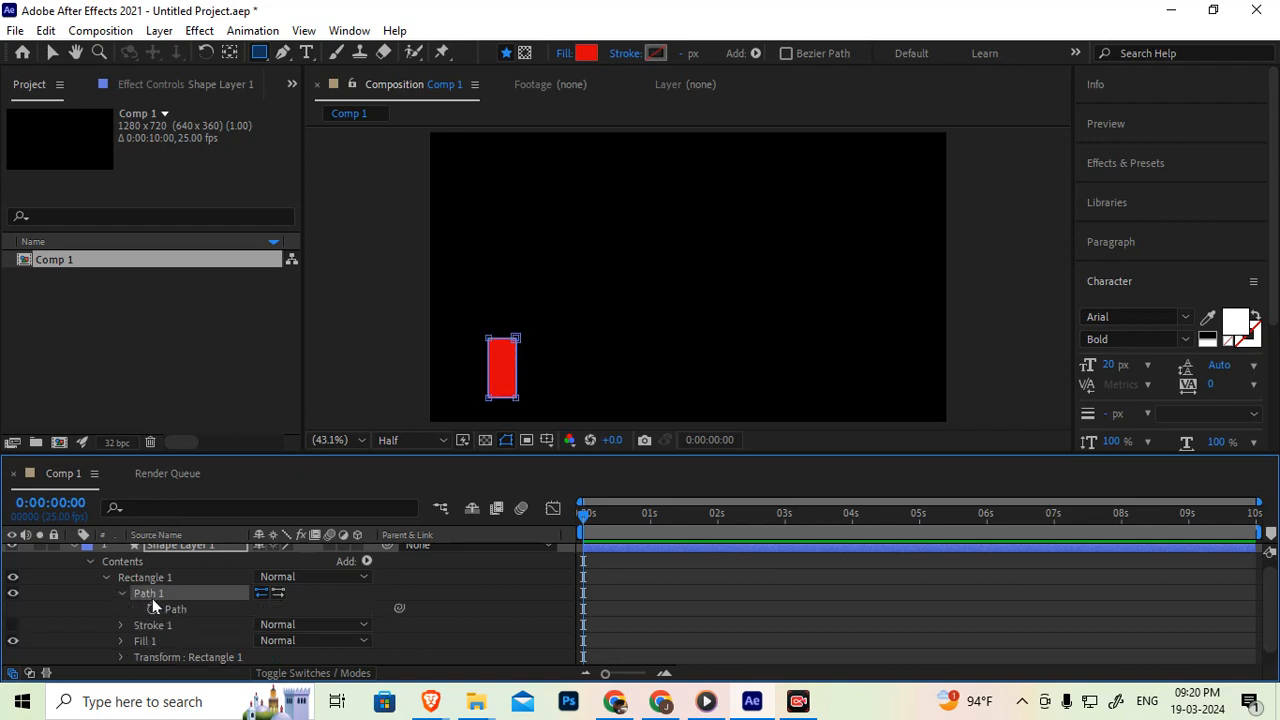
left_click(177, 609)
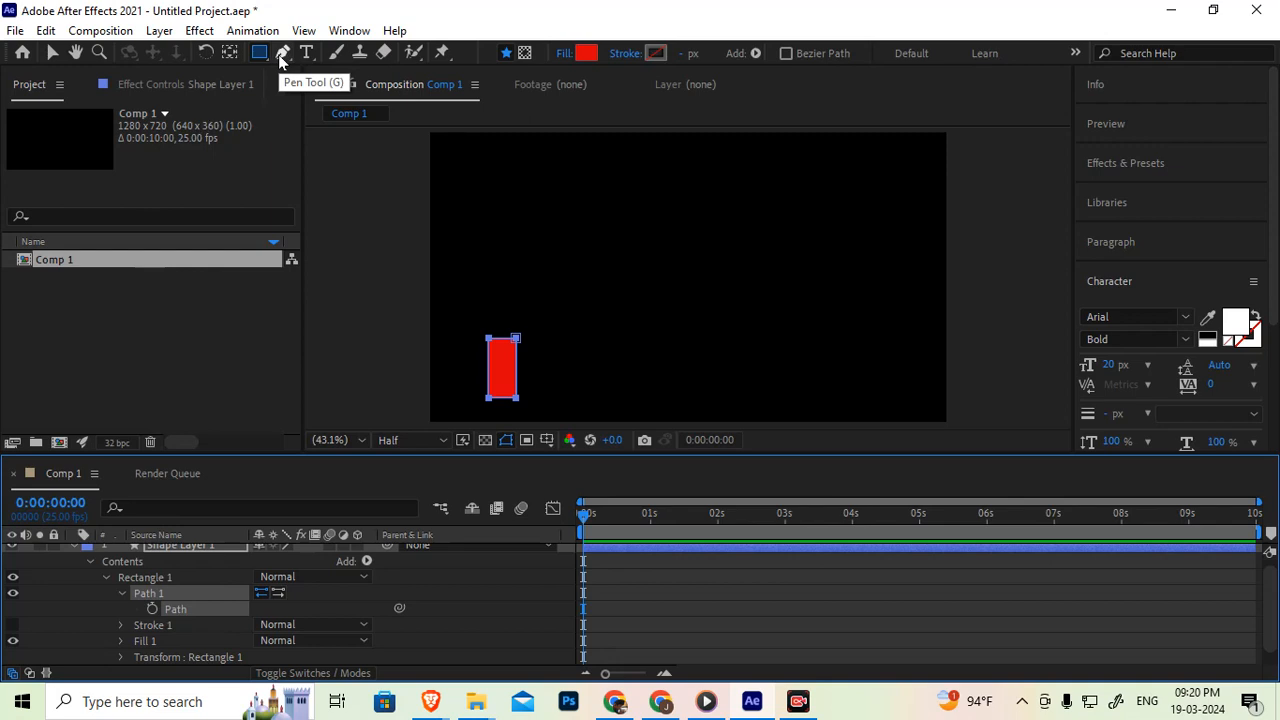
left_click(121, 608)
left_click(172, 607)
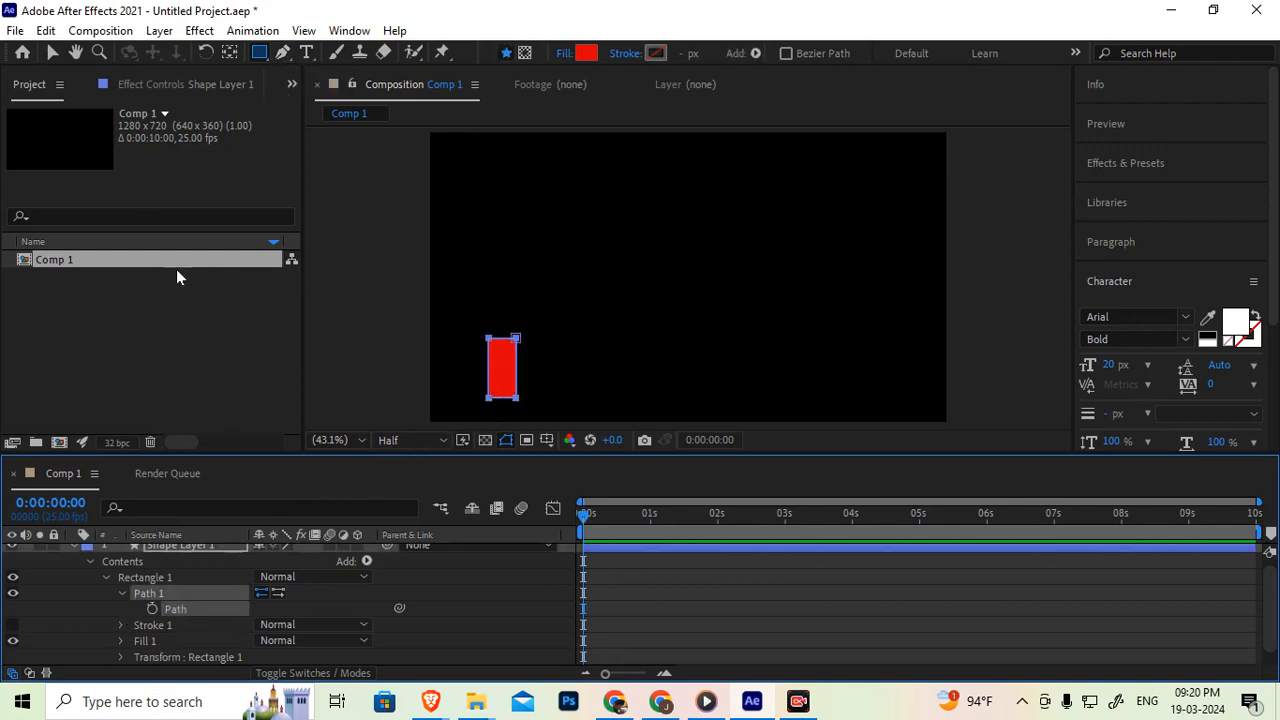
left_click(53, 53)
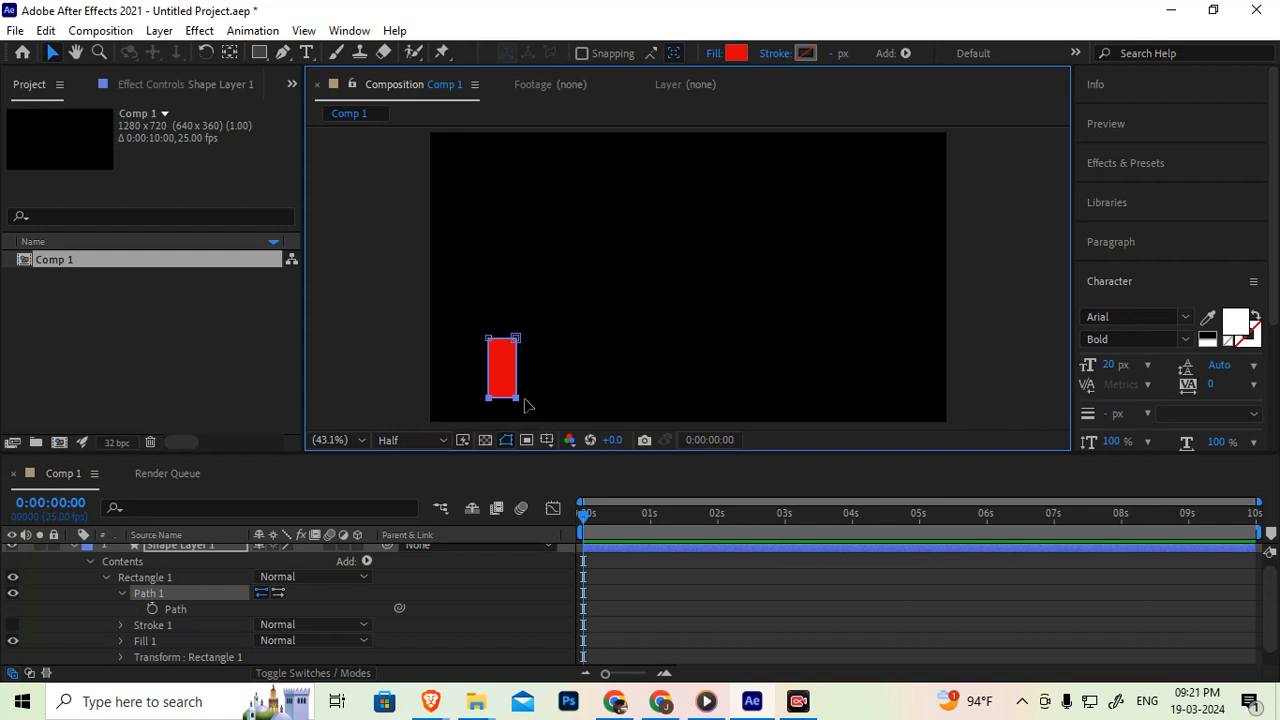
key("shift+Left")
key("shift+Left")
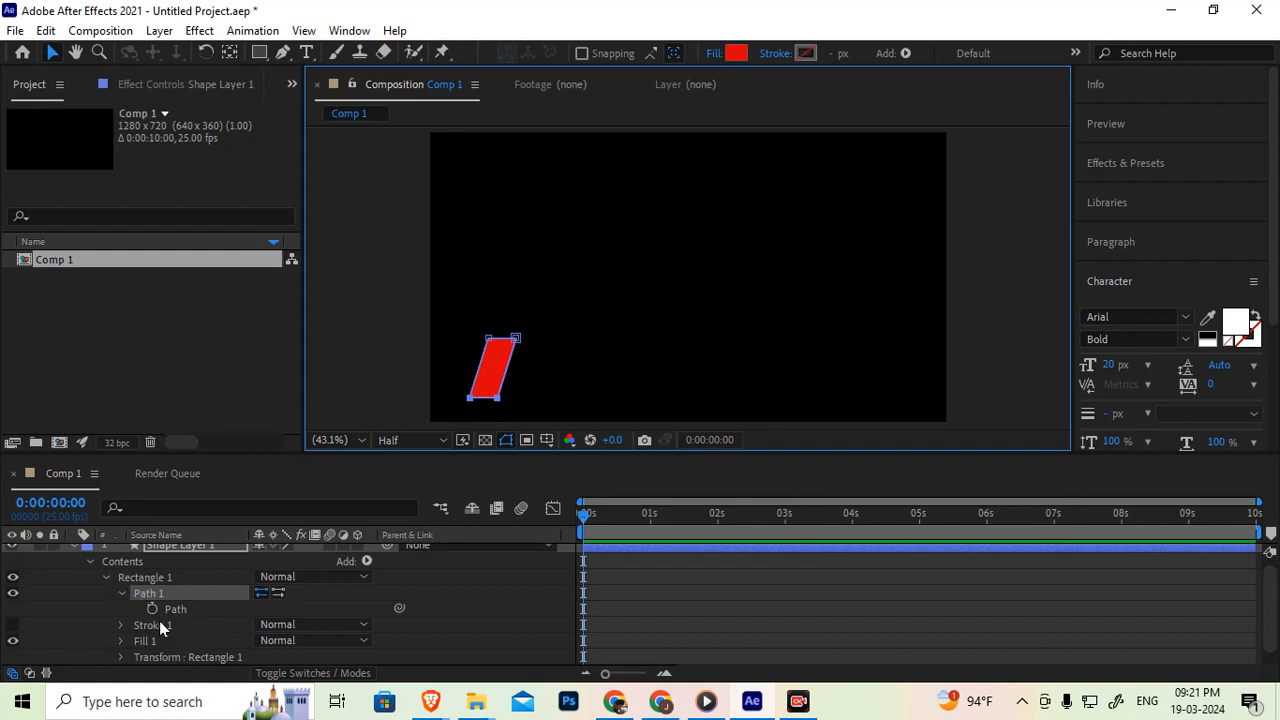
Change the parallelogram's fill to a linear gradient and run it from the bottom edge to the top edge.
scroll(160, 621, "down", 1)
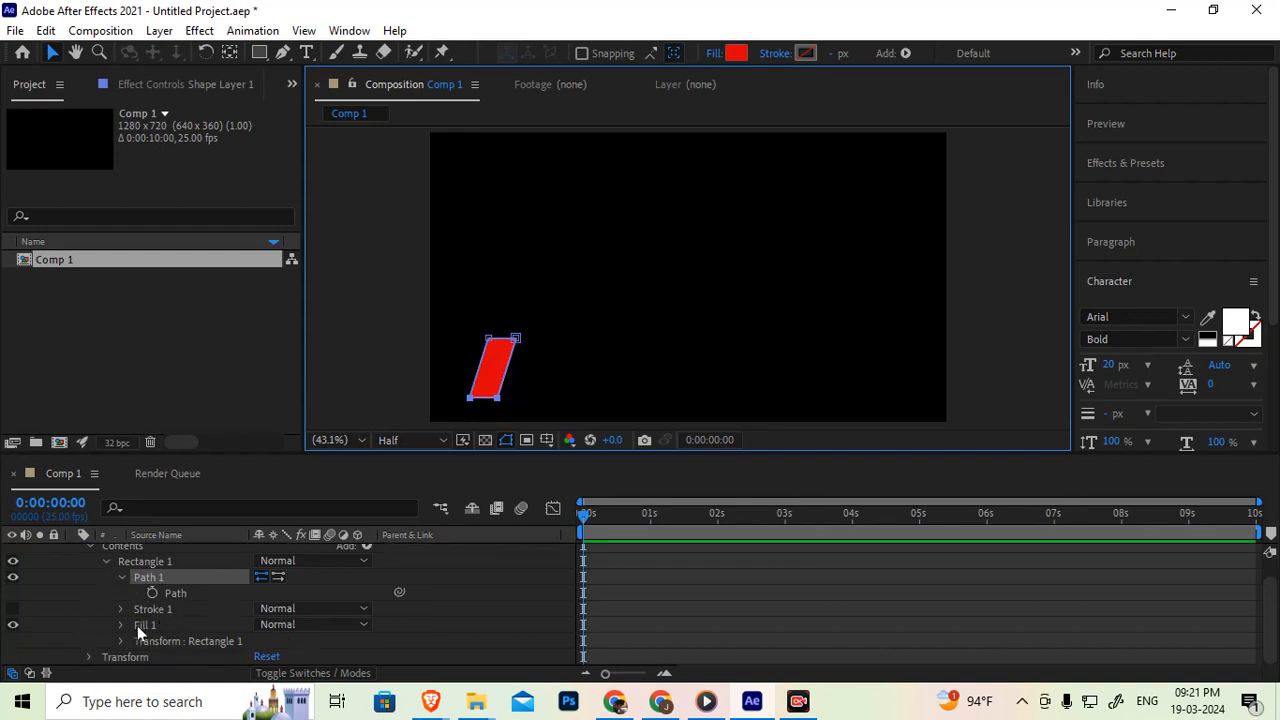
left_click(142, 626)
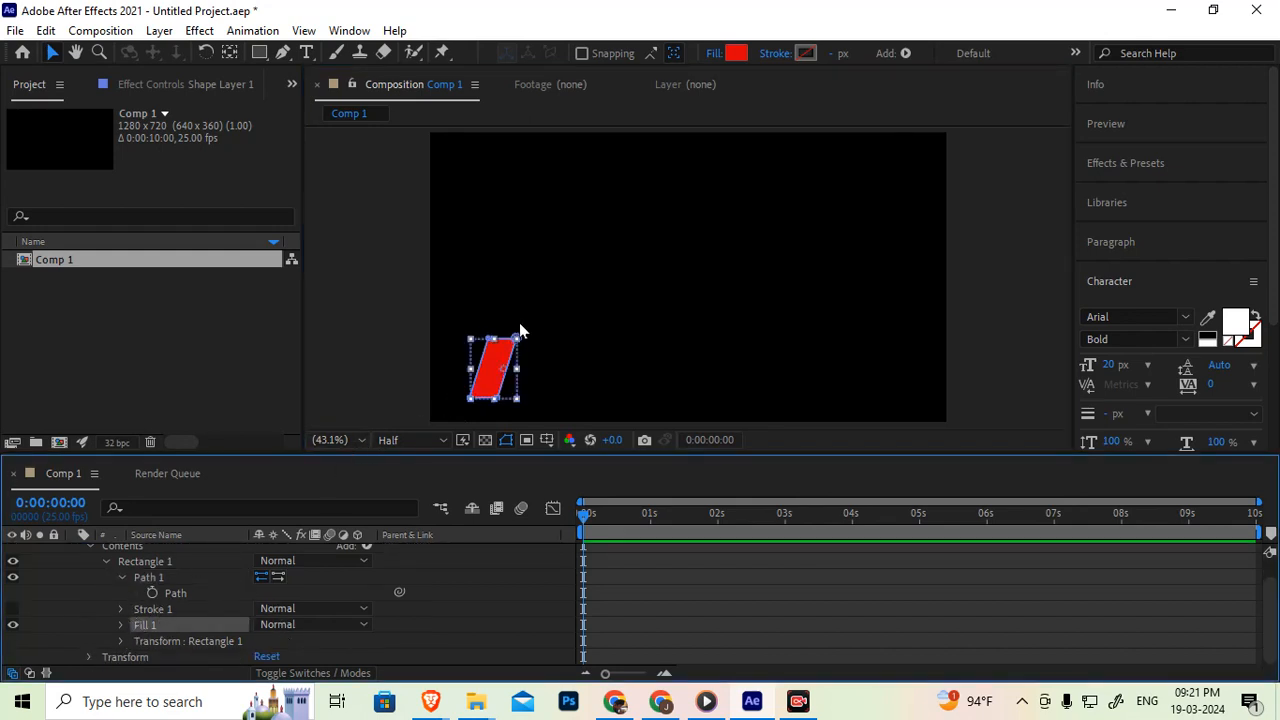
left_click(712, 53)
left_click(590, 297)
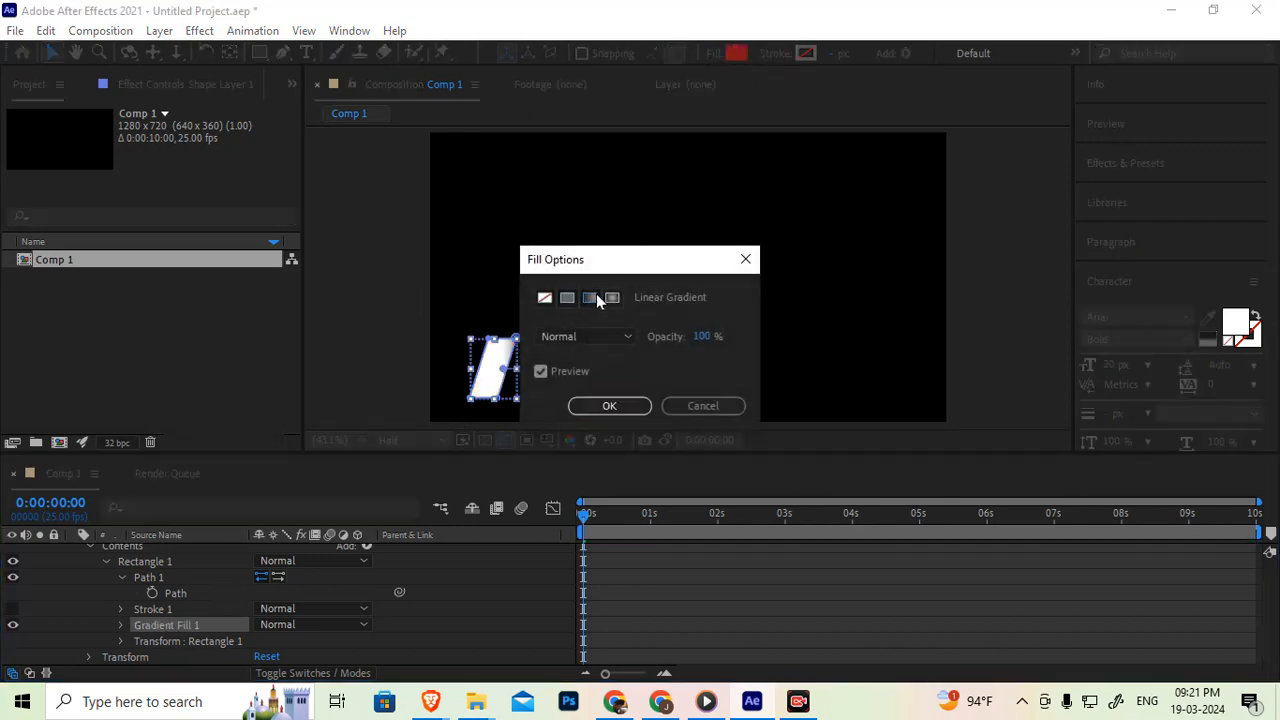
left_click_drag(634, 263, 703, 210)
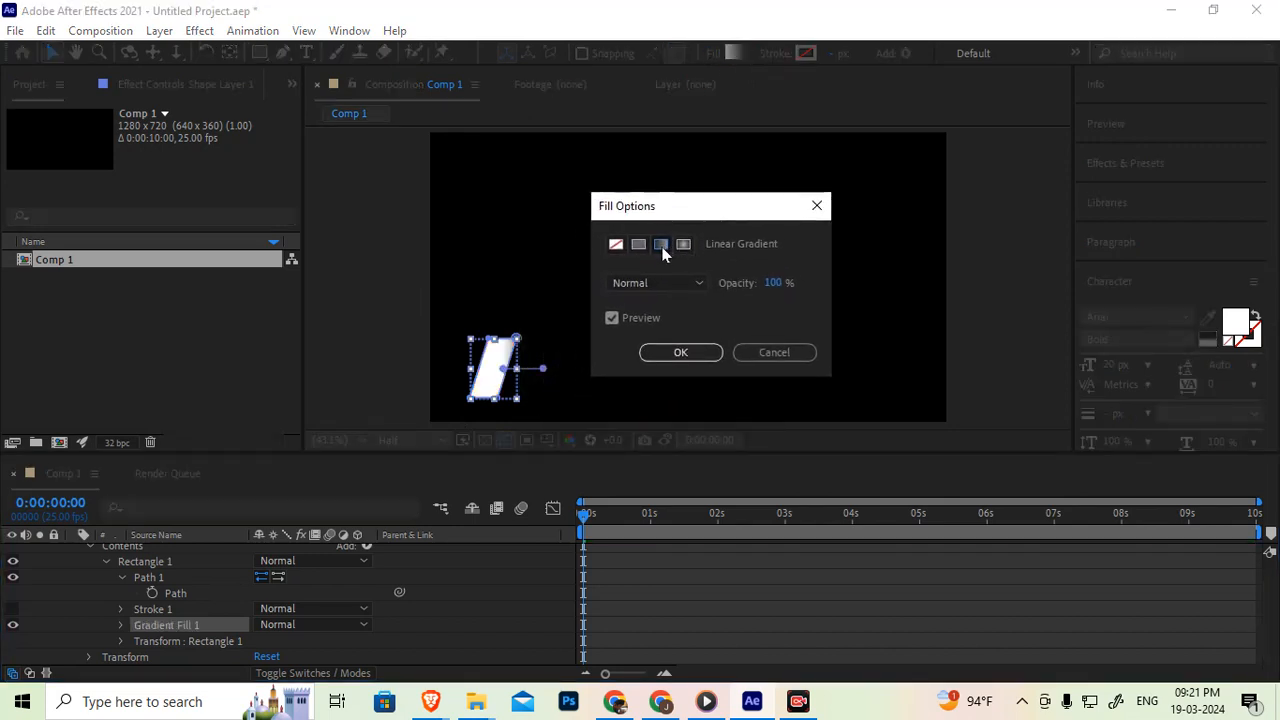
left_click(674, 353)
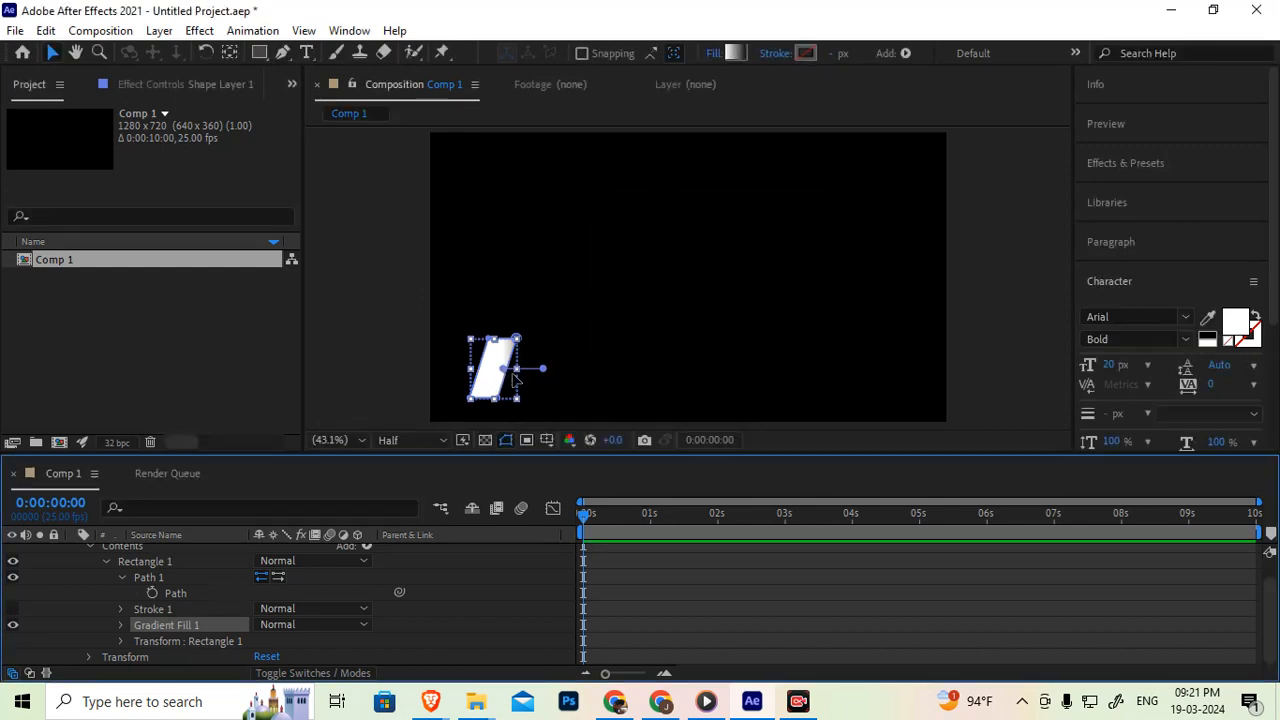
mouse_move(545, 373)
left_mouse_down()
mouse_move(509, 346)
mouse_move(510, 378)
mouse_move(487, 398)
left_mouse_up()
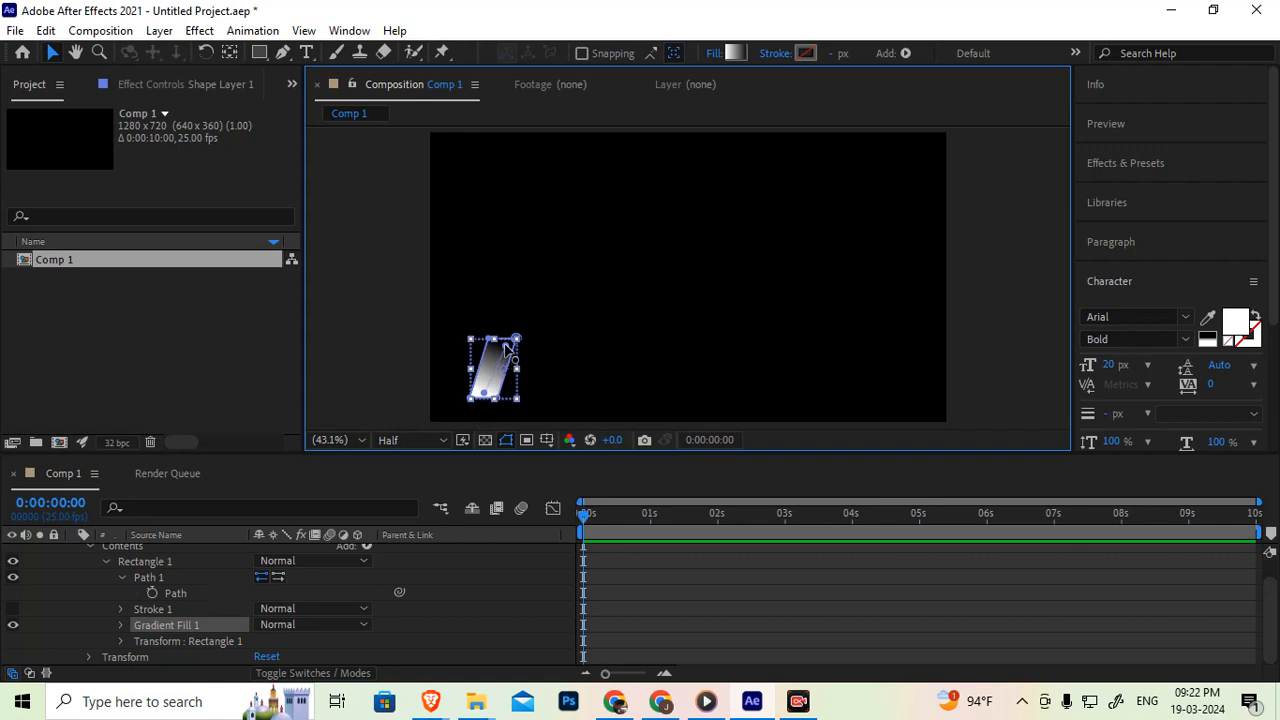
left_click_drag(500, 346, 502, 348)
Set both end color stops of the parallelogram's linear gradient to dark red 6E0000.
left_click(739, 49)
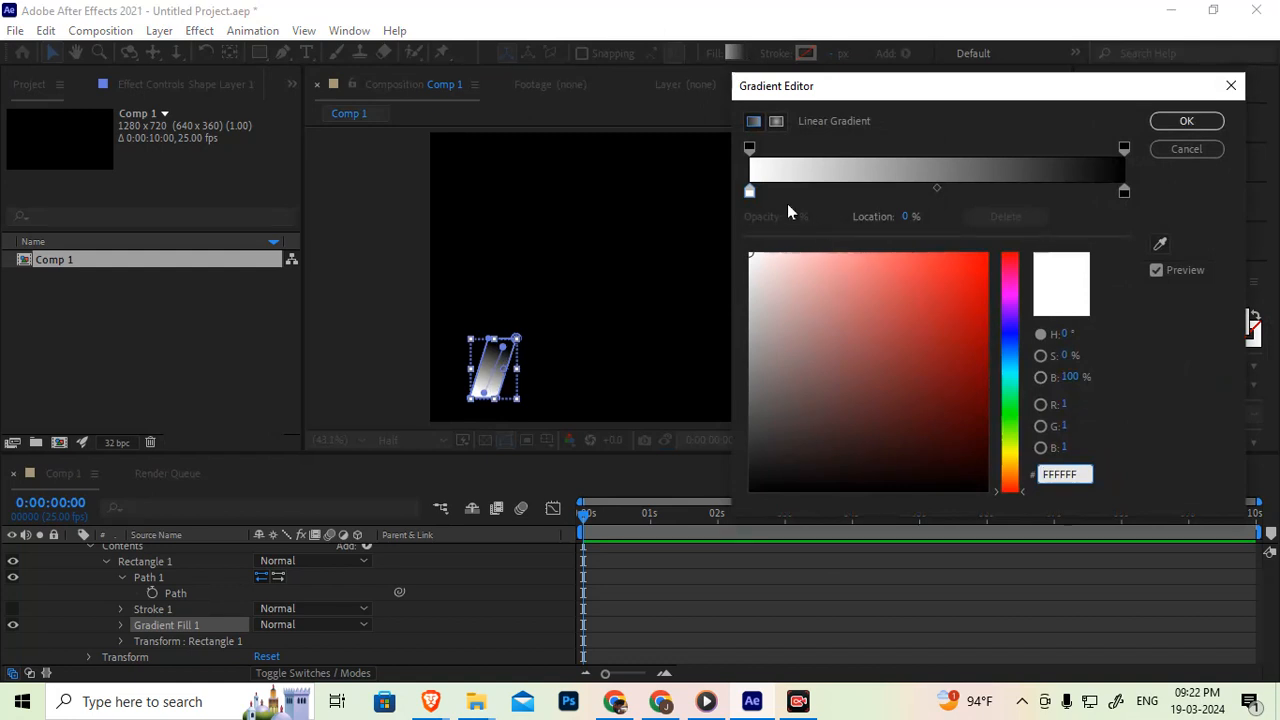
left_click(750, 195)
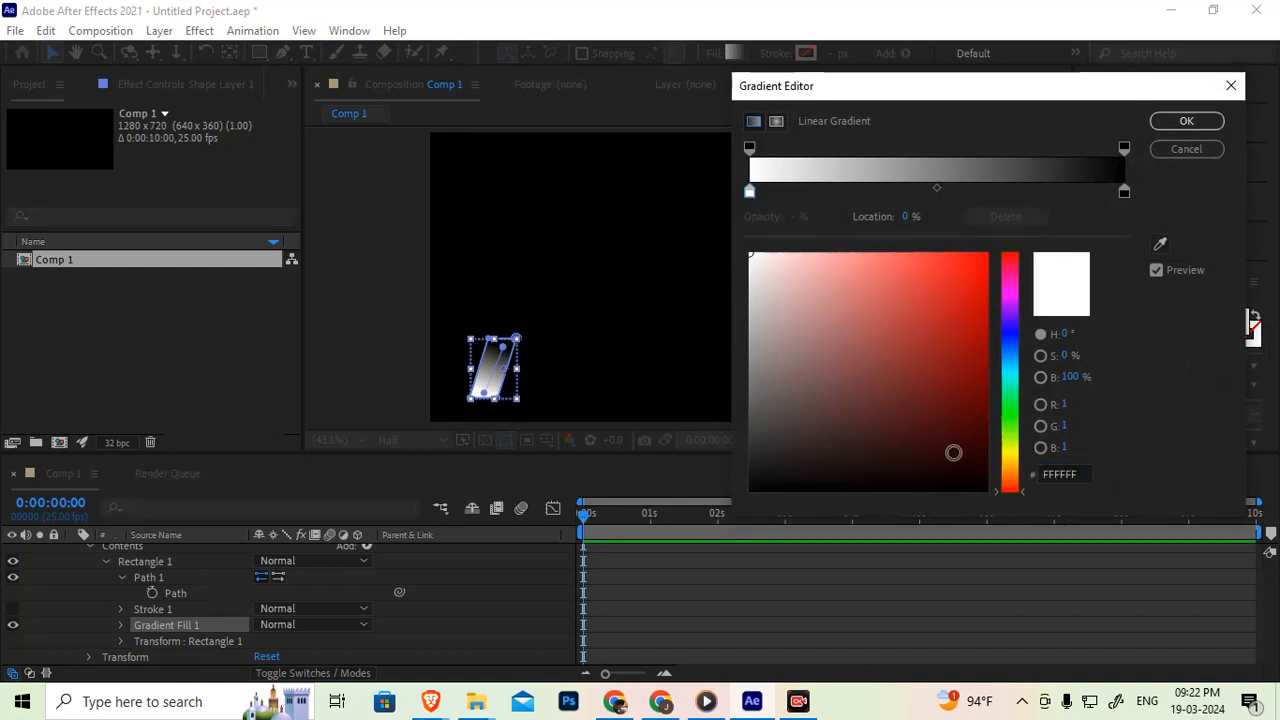
left_click_drag(975, 380, 990, 388)
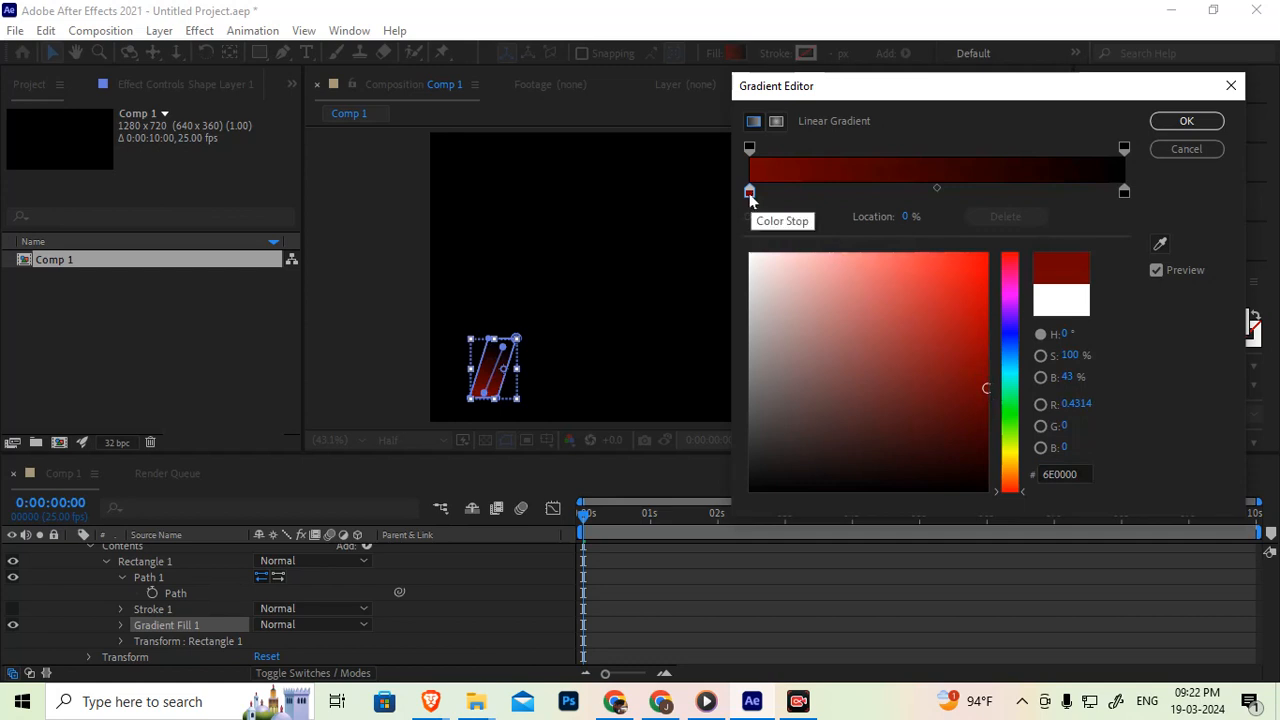
left_click(1123, 189)
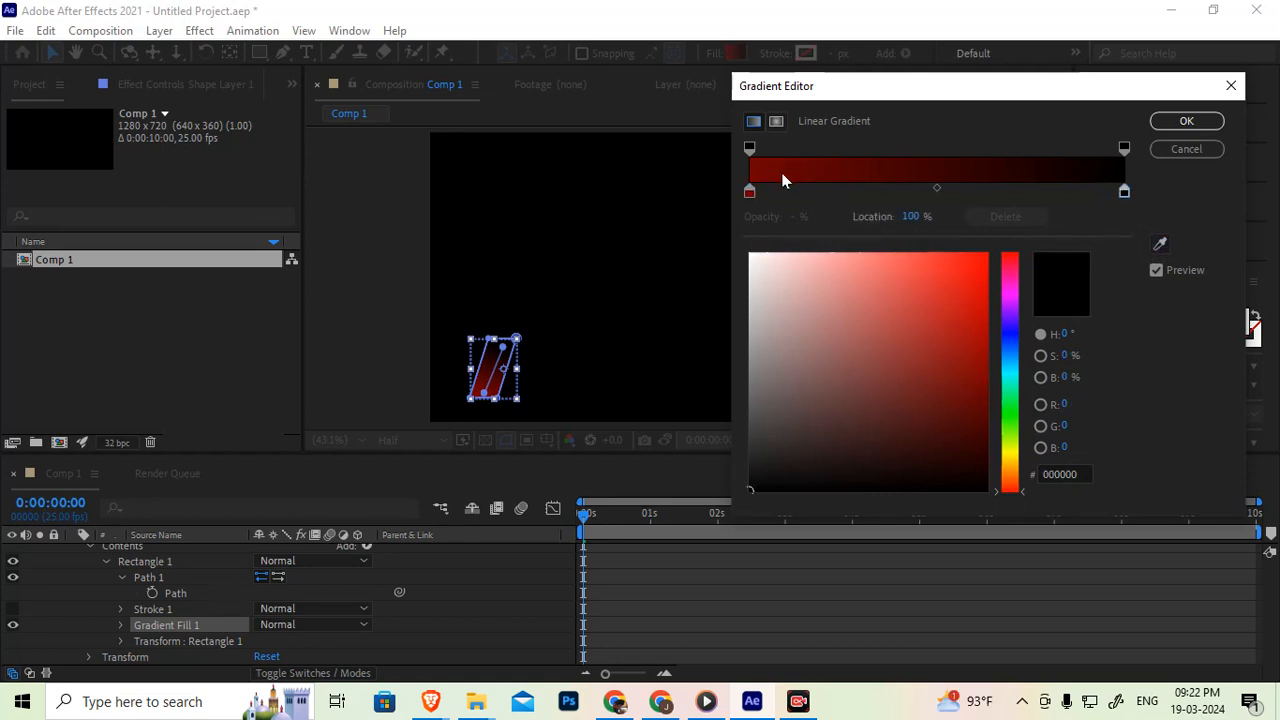
left_click(1160, 244)
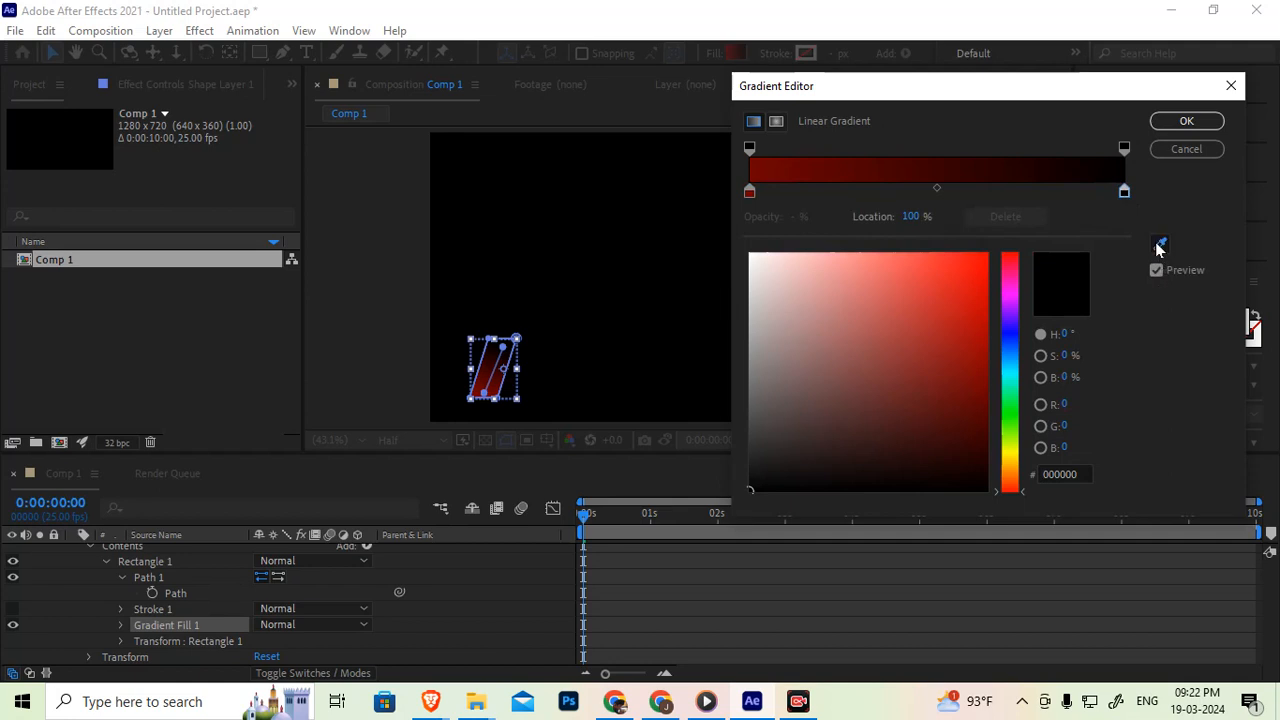
left_click(763, 167)
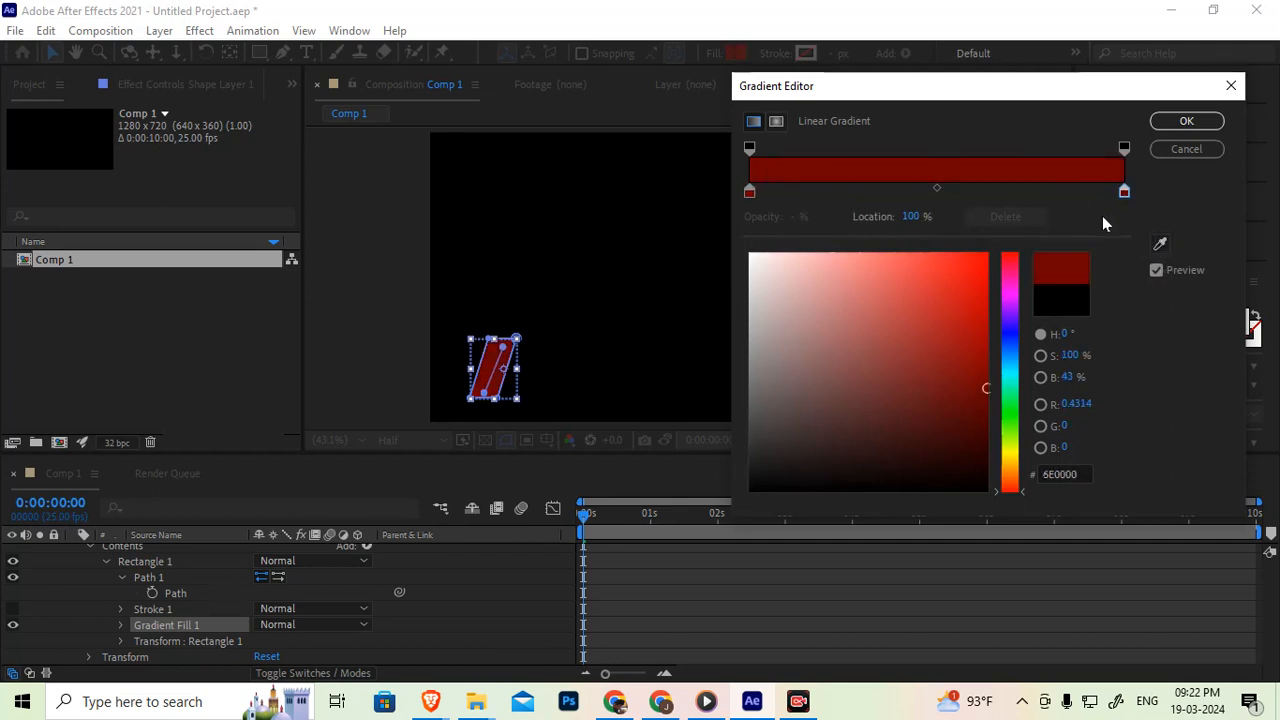
Move the gradient's first color stop inward and add a darker red 3E0808 stop at 0%.
left_click(750, 194)
left_click_drag(751, 200, 874, 218)
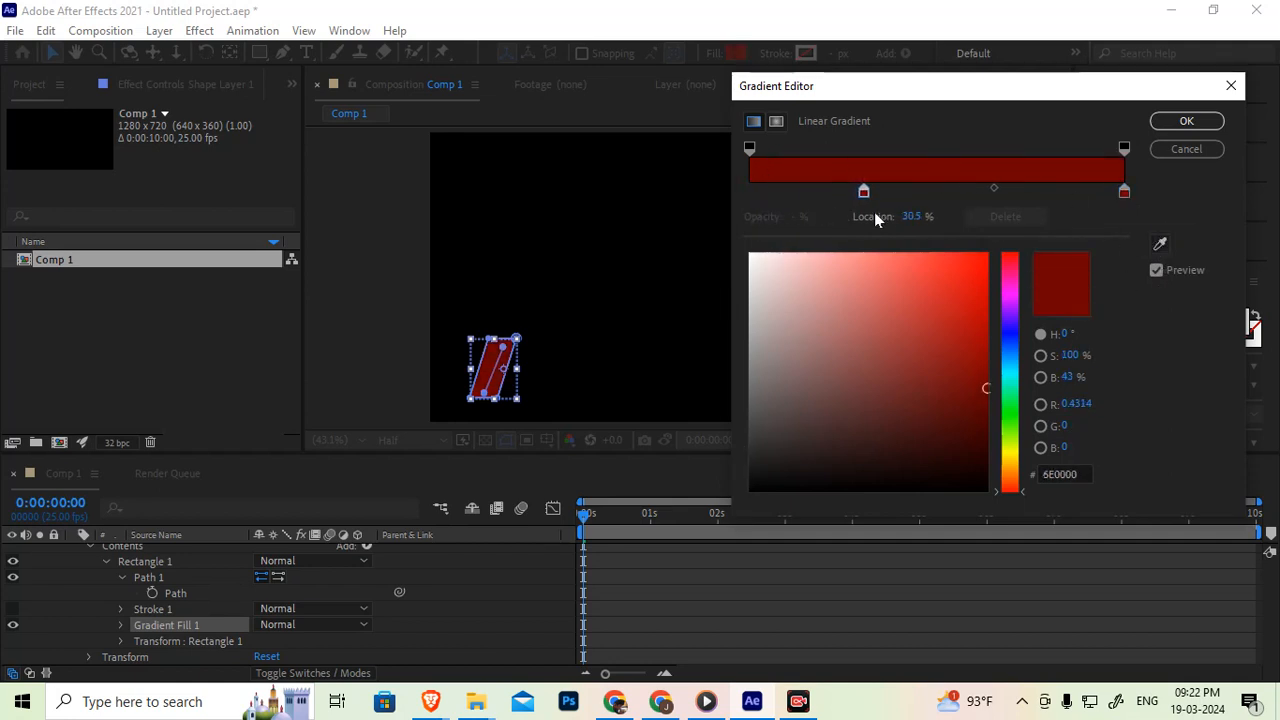
left_click(753, 192)
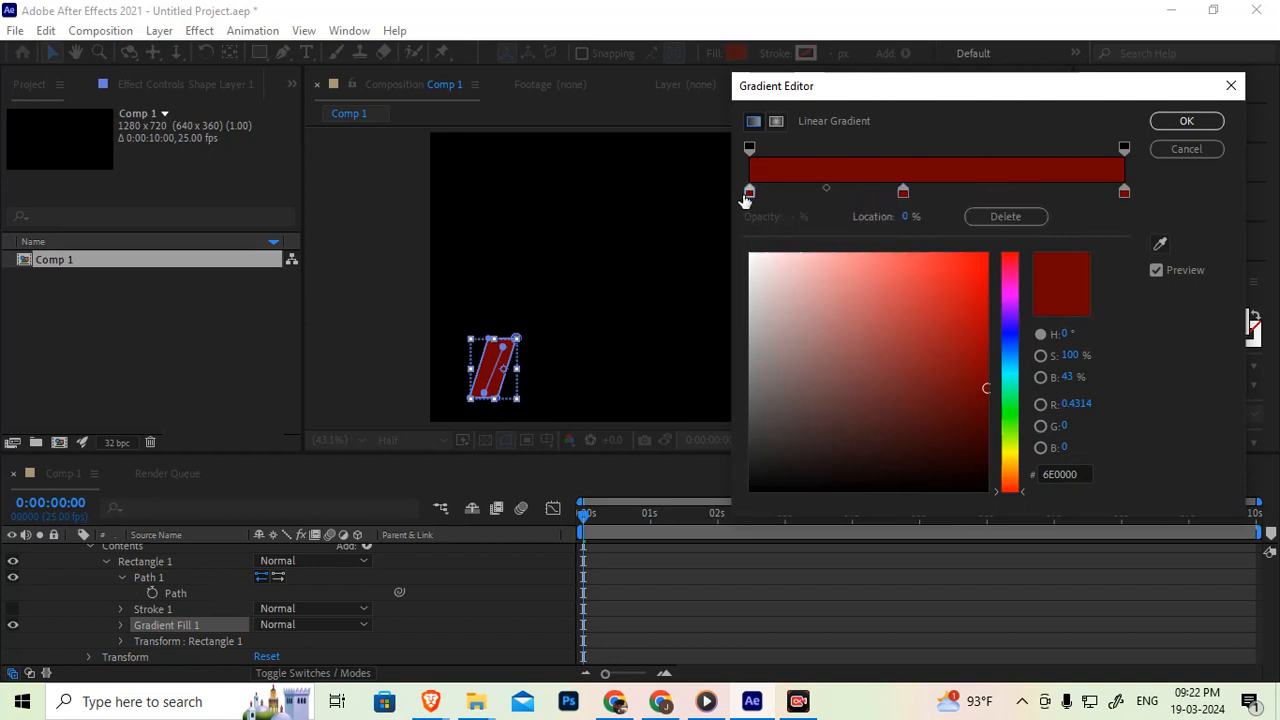
left_click_drag(952, 398, 957, 432)
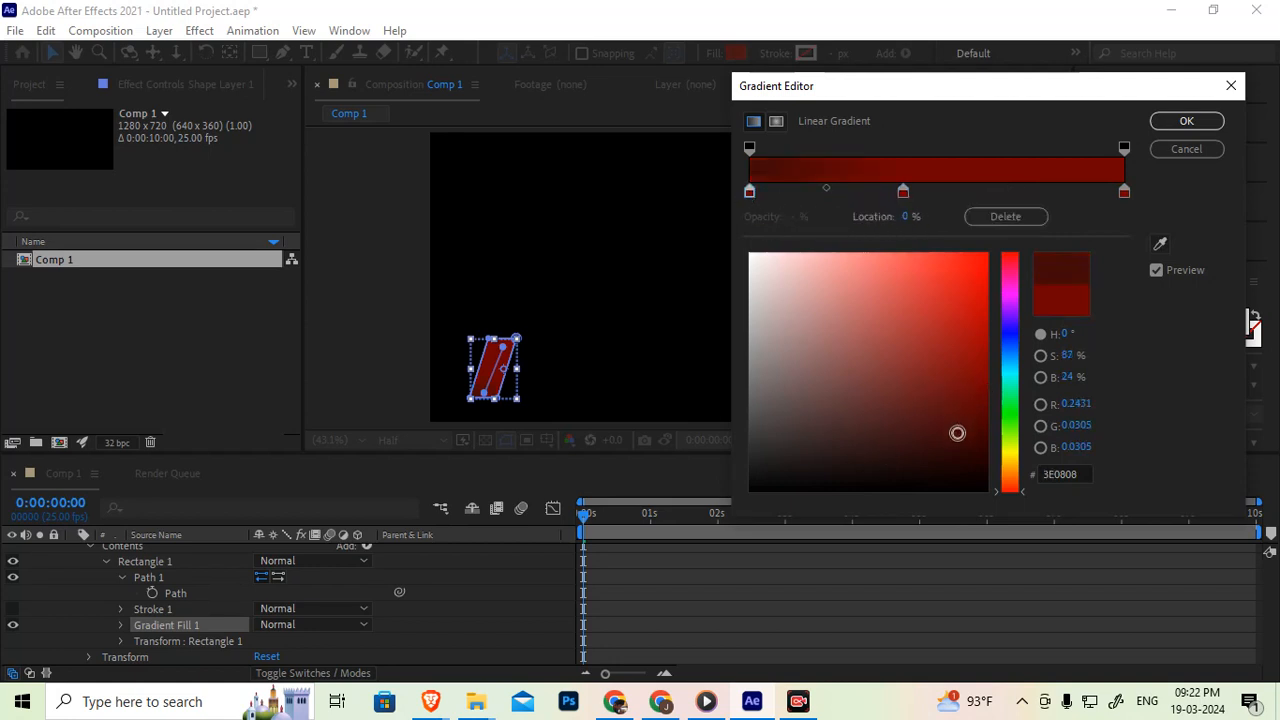
Reposition the inner dark red stop, add a bright red BF0D0D stop at 61.8%, and apply the gradient.
left_click(904, 192)
left_click_drag(908, 197, 922, 195)
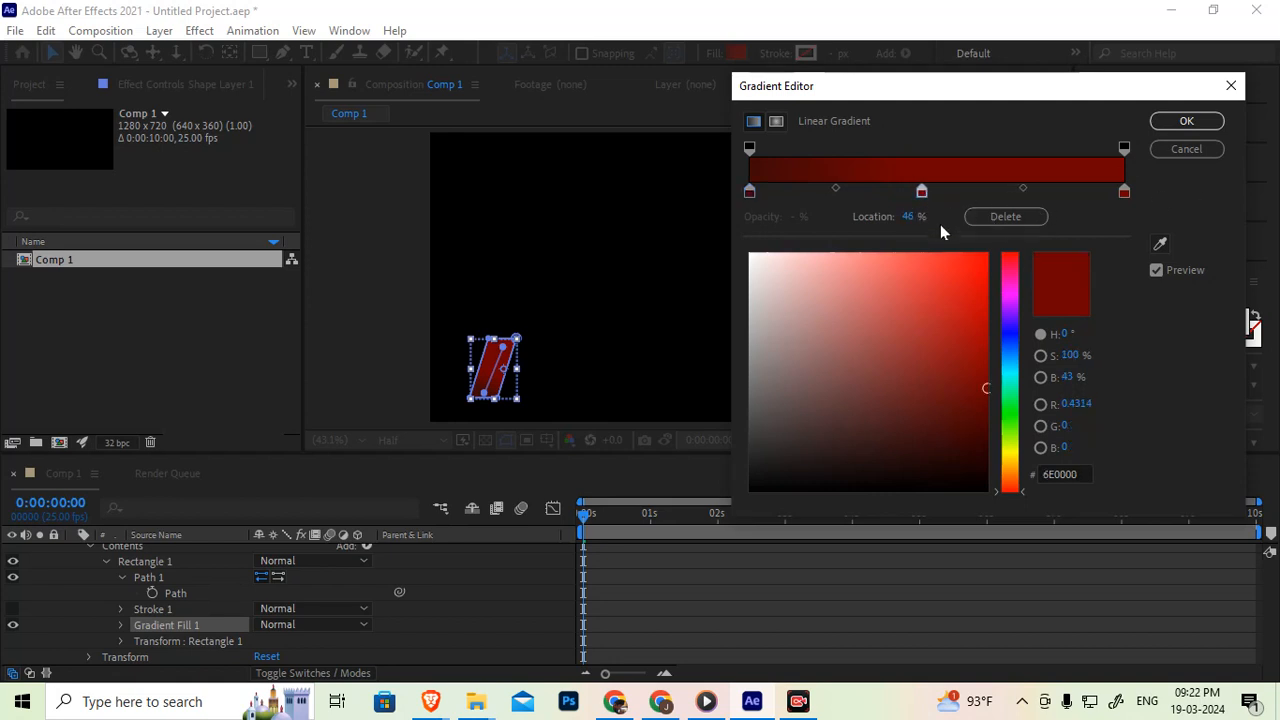
left_click_drag(922, 191, 888, 194)
left_click(981, 194)
mouse_move(944, 381)
left_mouse_down()
mouse_move(980, 337)
mouse_move(966, 334)
mouse_move(971, 312)
left_mouse_up()
left_click(1185, 122)
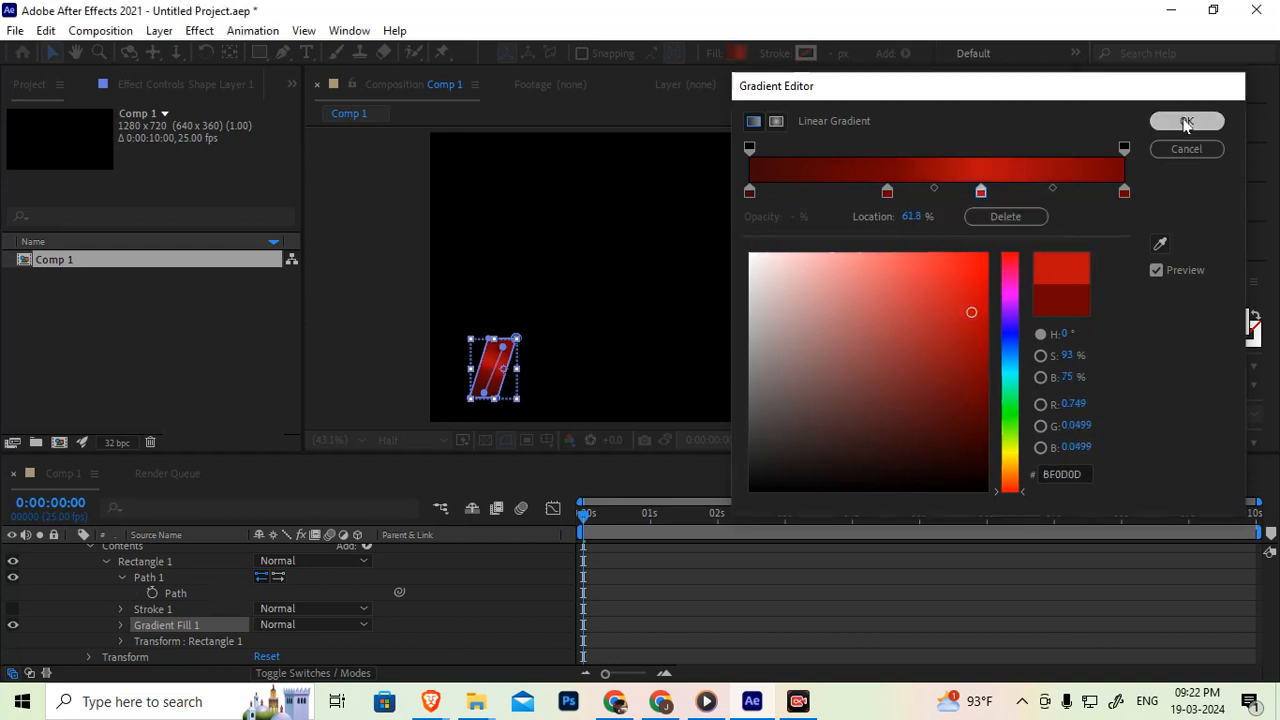
Extend the gradient's two end points in the composition closer to the parallelogram's top and bottom edges.
scroll(455, 390, "down", 4)
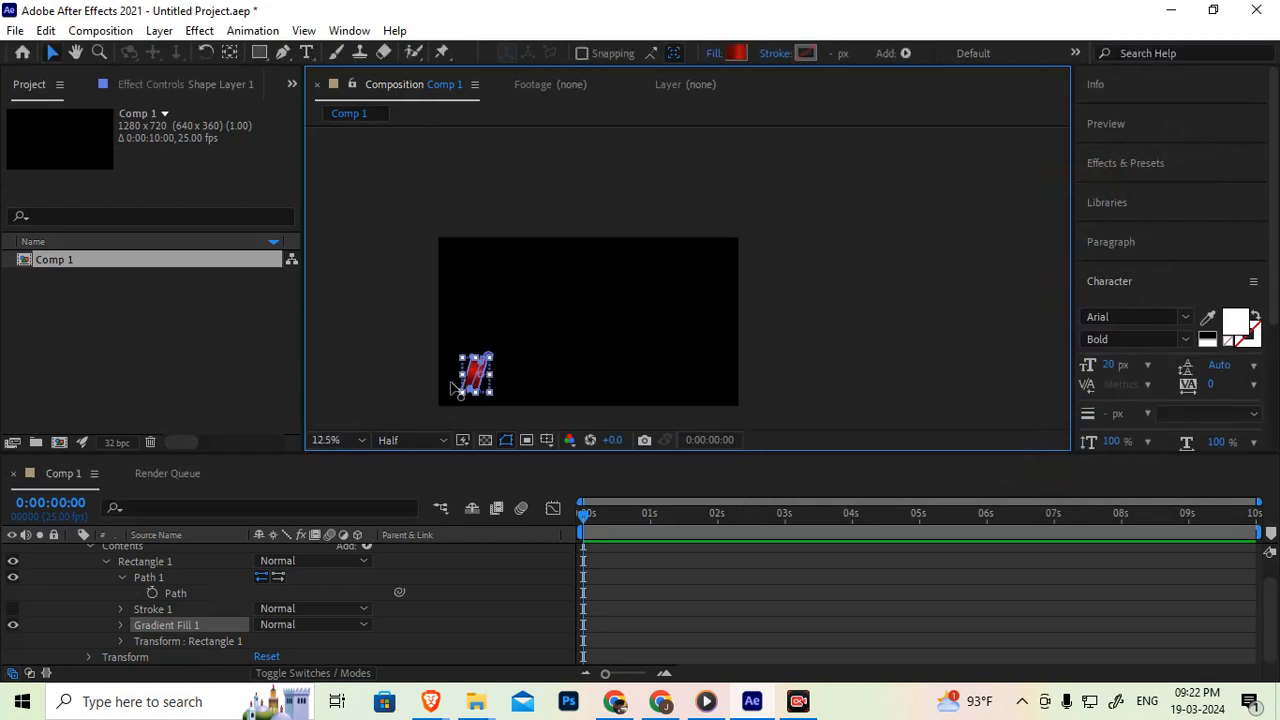
scroll(455, 390, "up", 8)
scroll(684, 327, "down", 2)
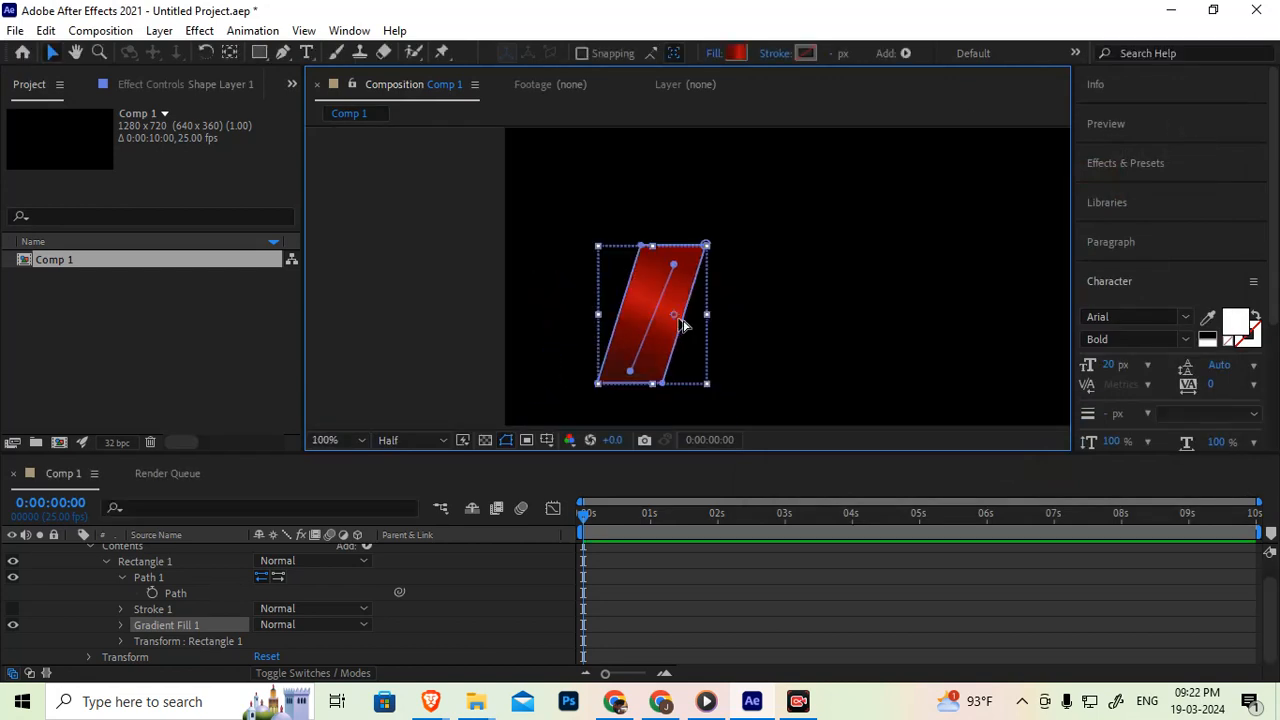
left_click_drag(674, 265, 671, 254)
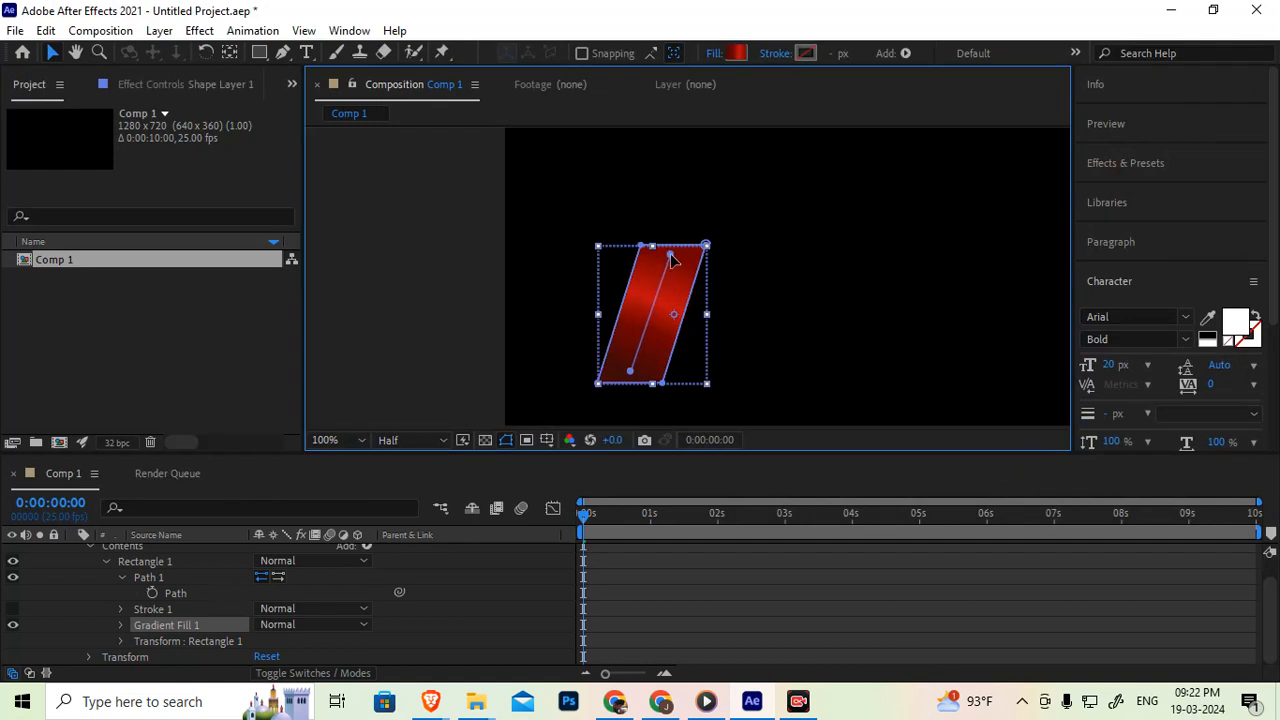
left_click_drag(631, 372, 632, 376)
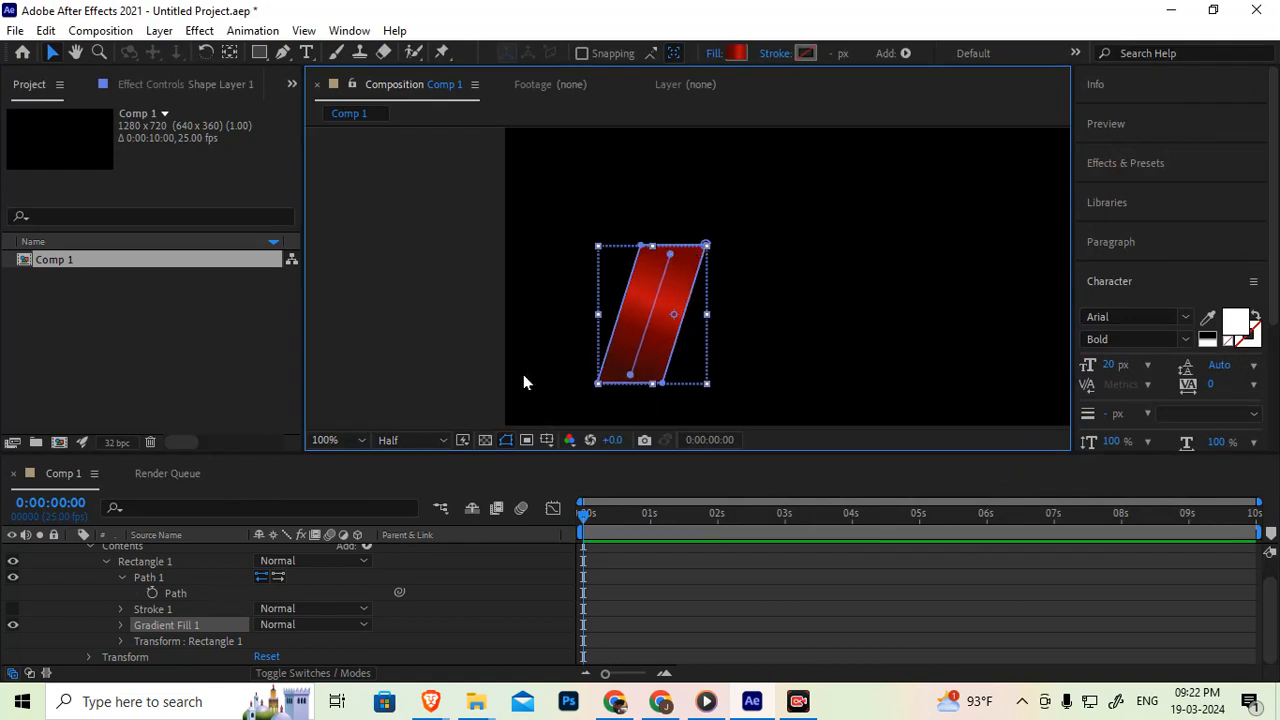
Try a Trim Paths operator on Rectangle 1 by varying its Start value, and delete the operator.
scroll(145, 624, "up", 1)
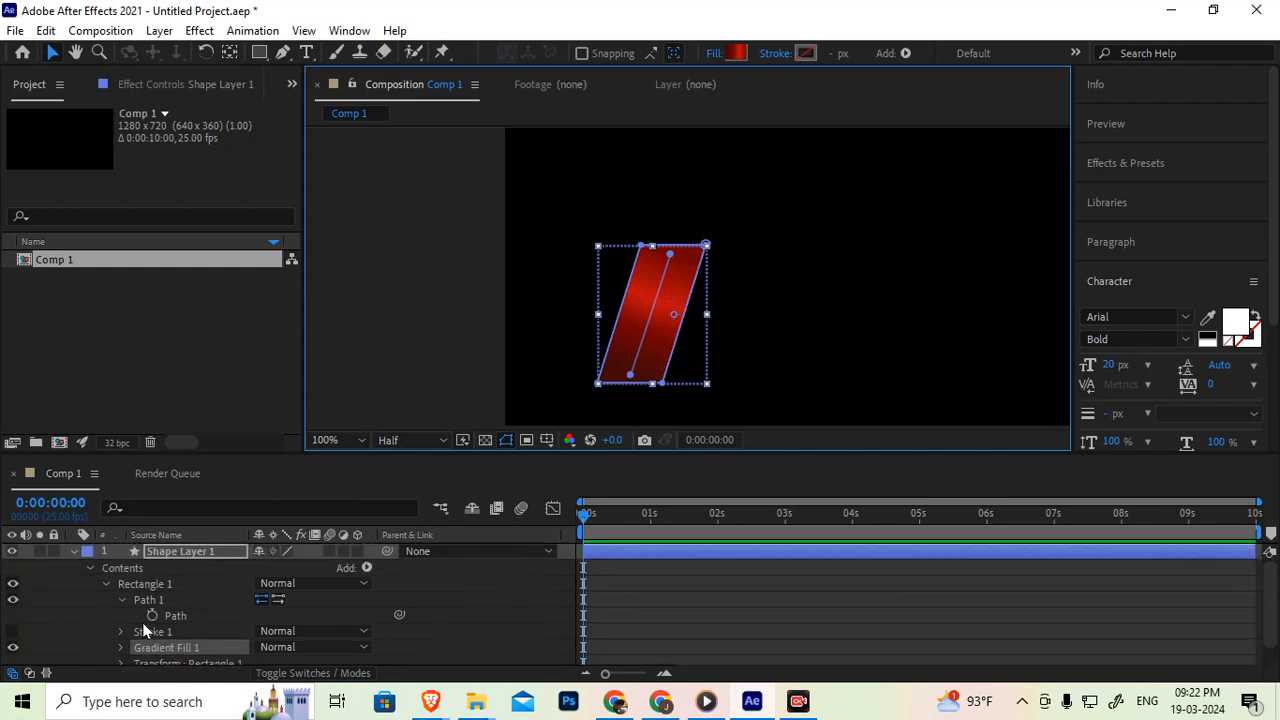
left_click(105, 581)
left_click(105, 583)
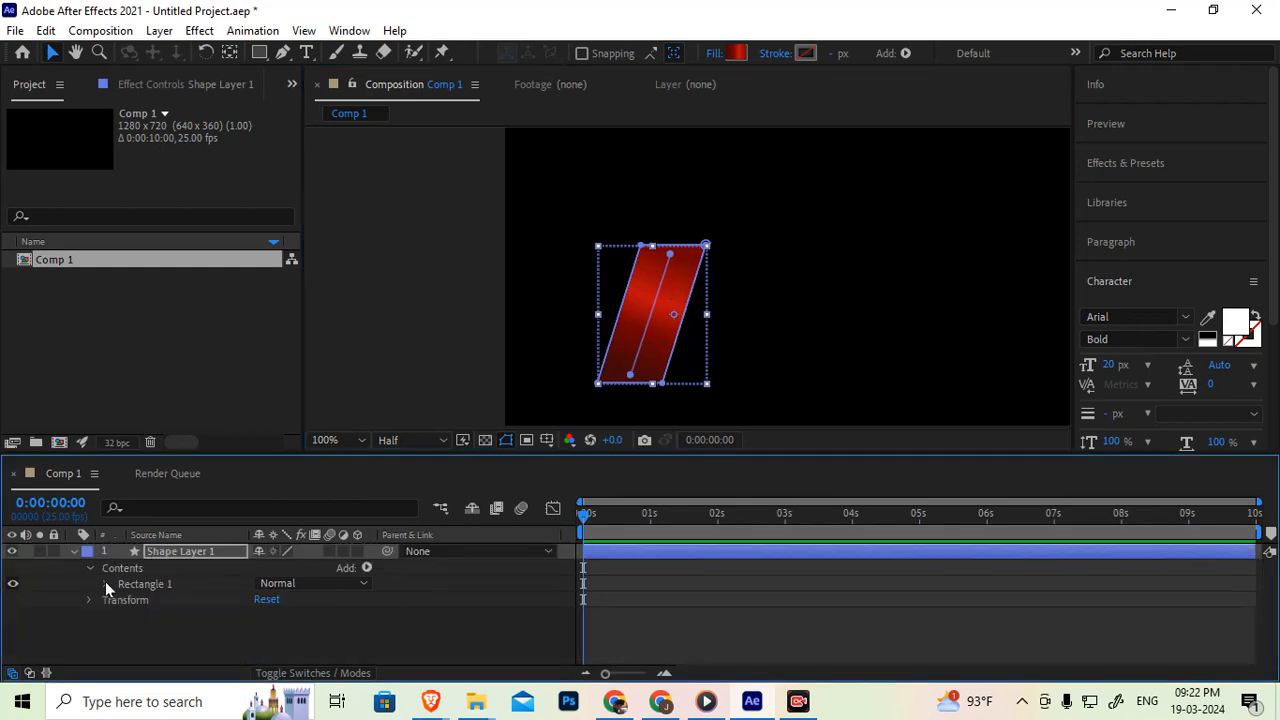
left_click(146, 585)
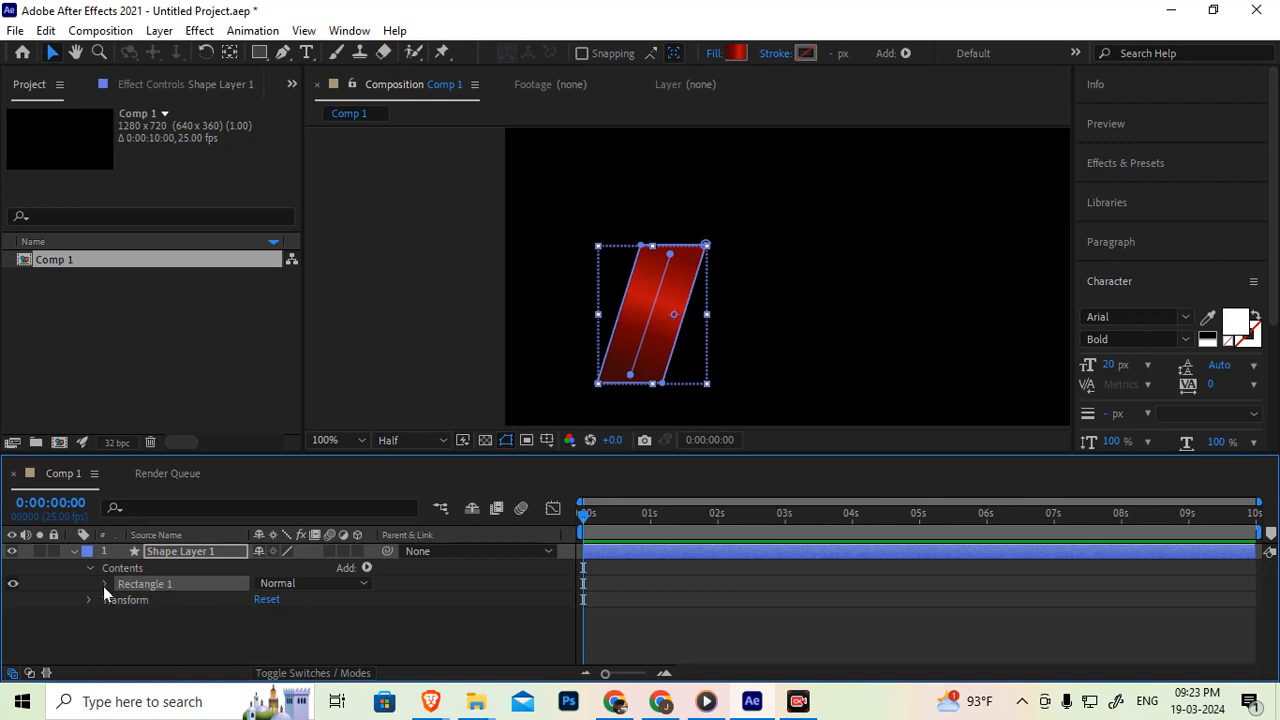
left_click(366, 567)
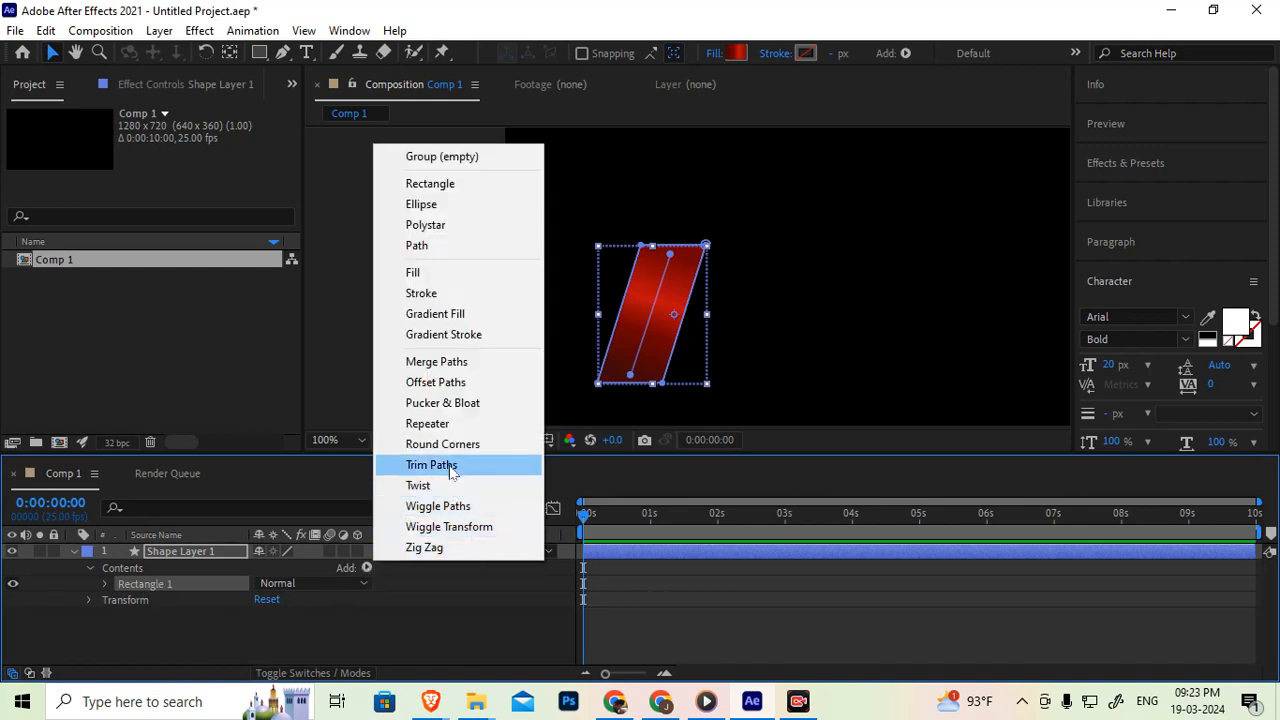
left_click(449, 466)
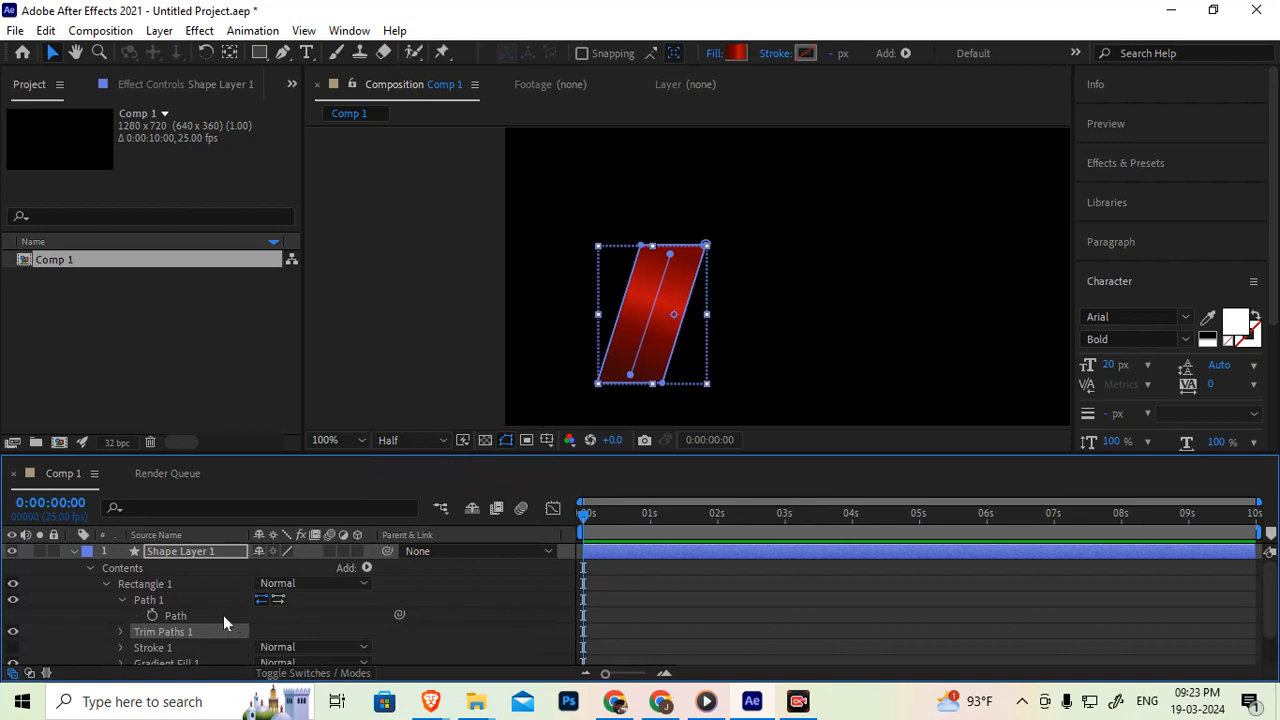
scroll(164, 637, "down", 2)
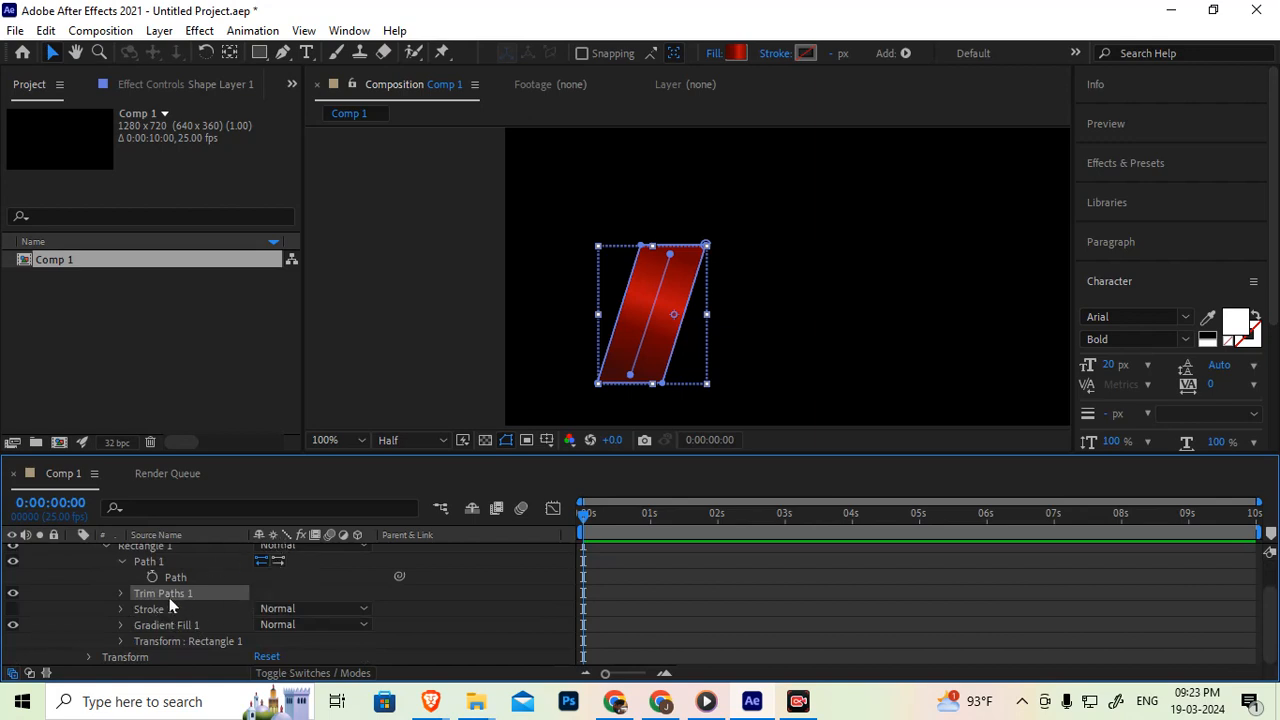
left_click(119, 594)
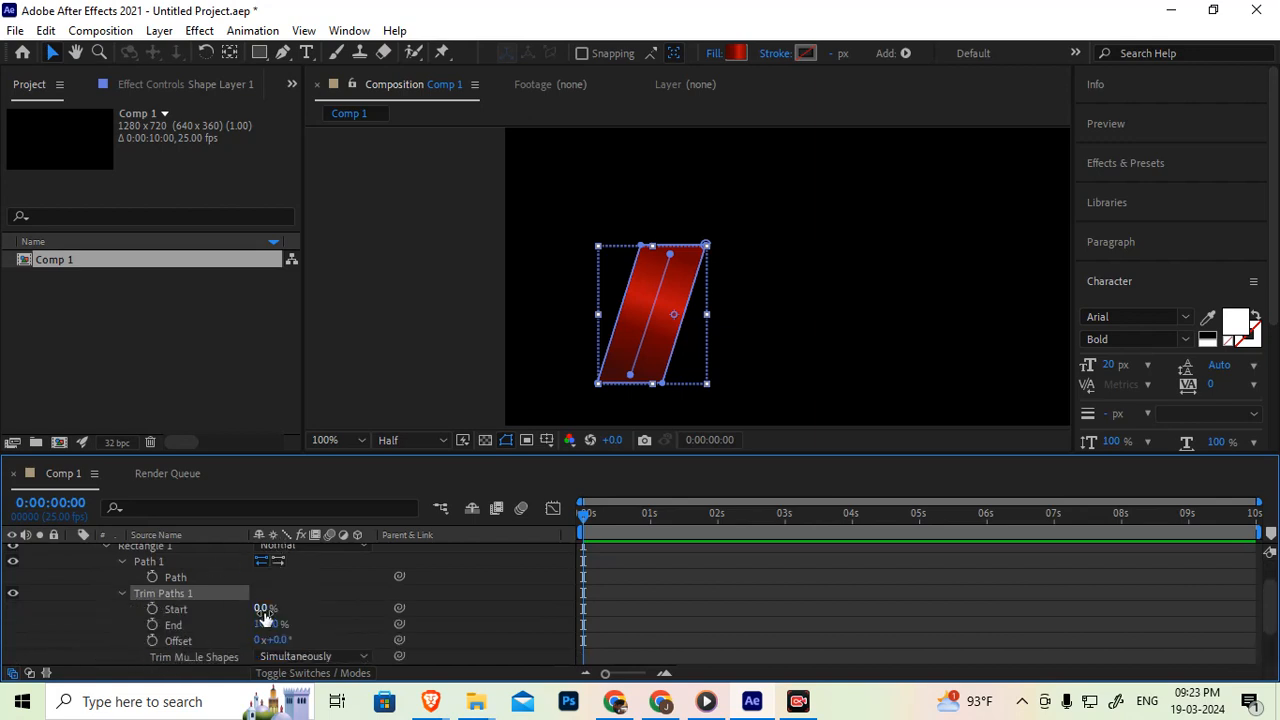
mouse_move(262, 609)
left_mouse_down()
mouse_move(324, 613)
mouse_move(254, 622)
left_mouse_up()
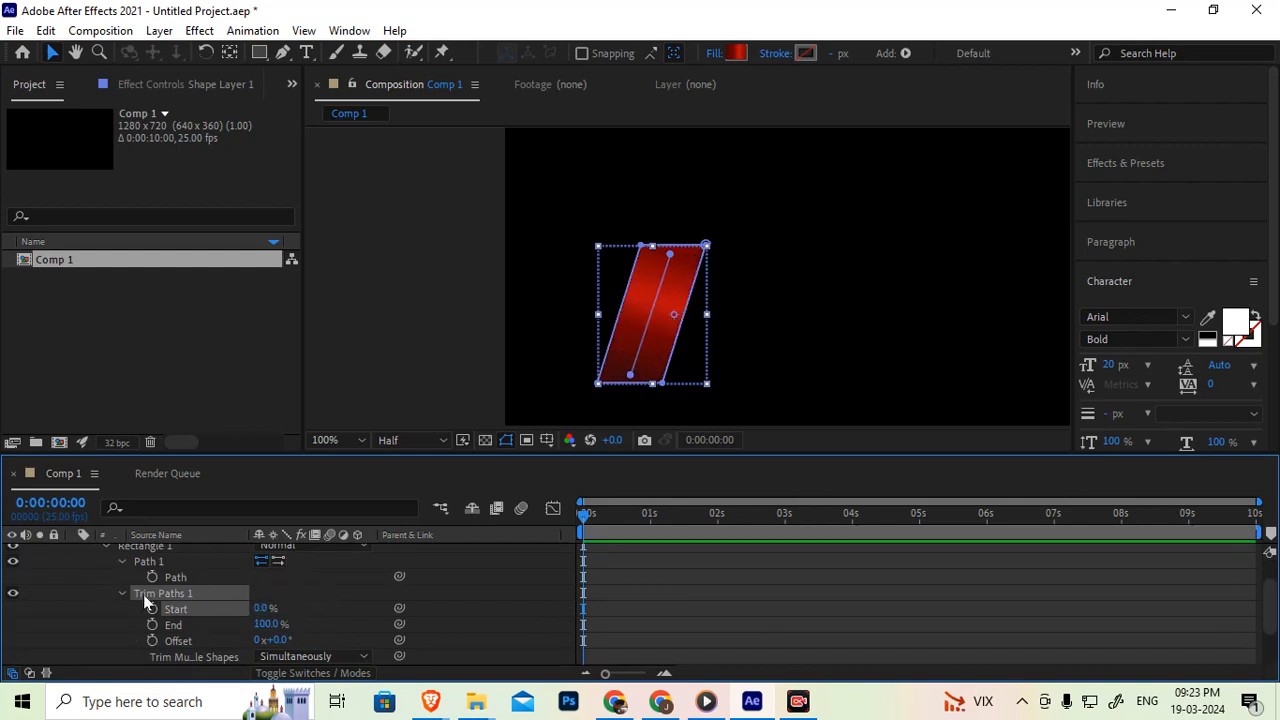
key("Delete")
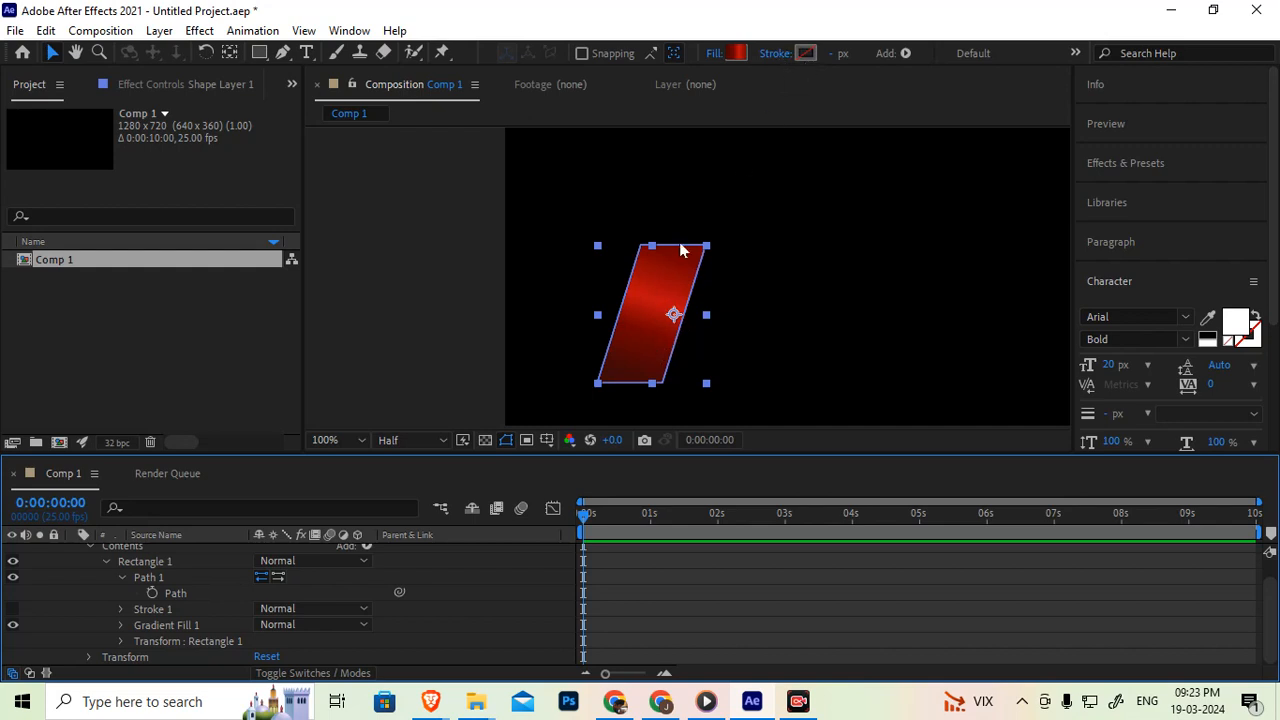
Add a keyframe for the full-height shape on Path 1's Path property at 0:00:00:15.
left_click(120, 577)
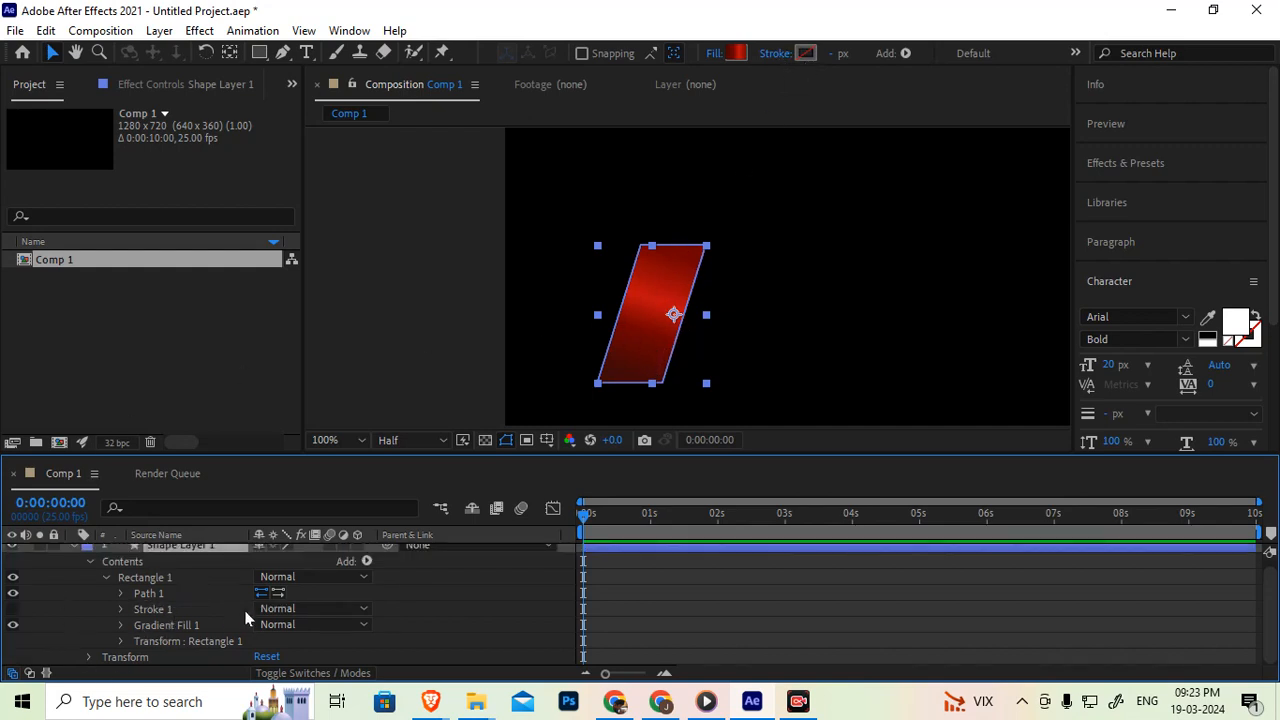
left_click(127, 578)
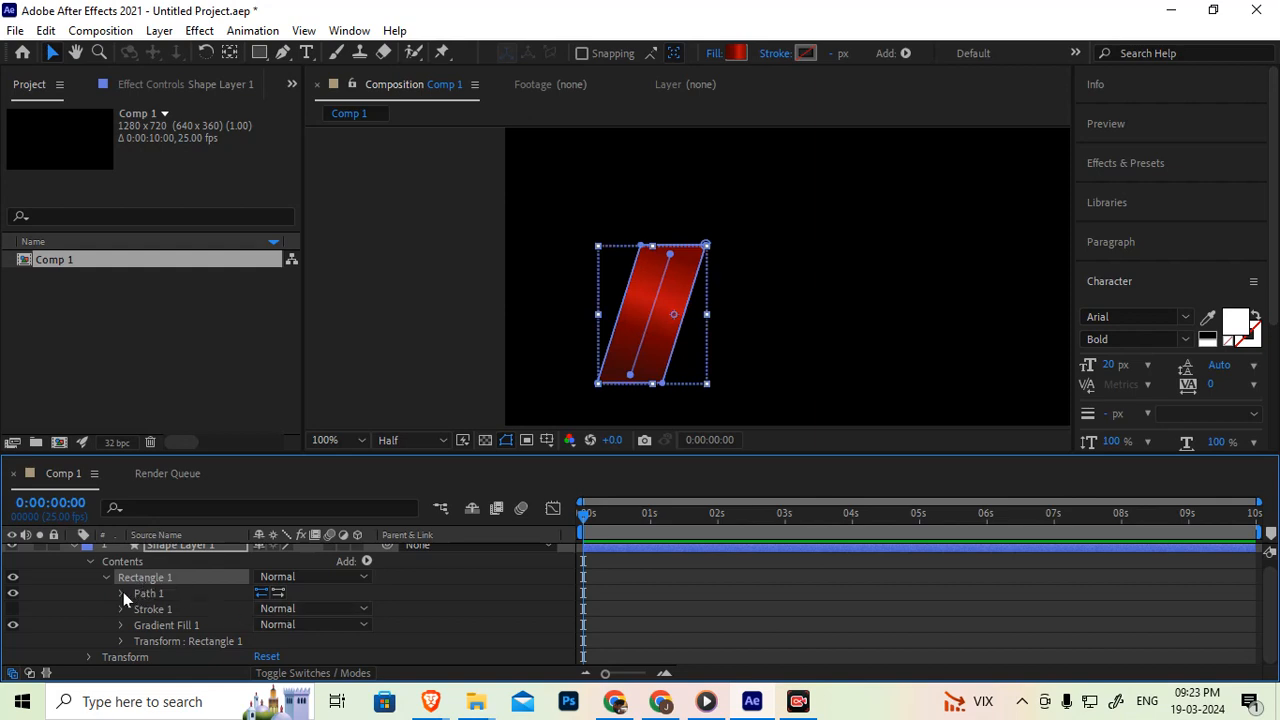
left_click(122, 593)
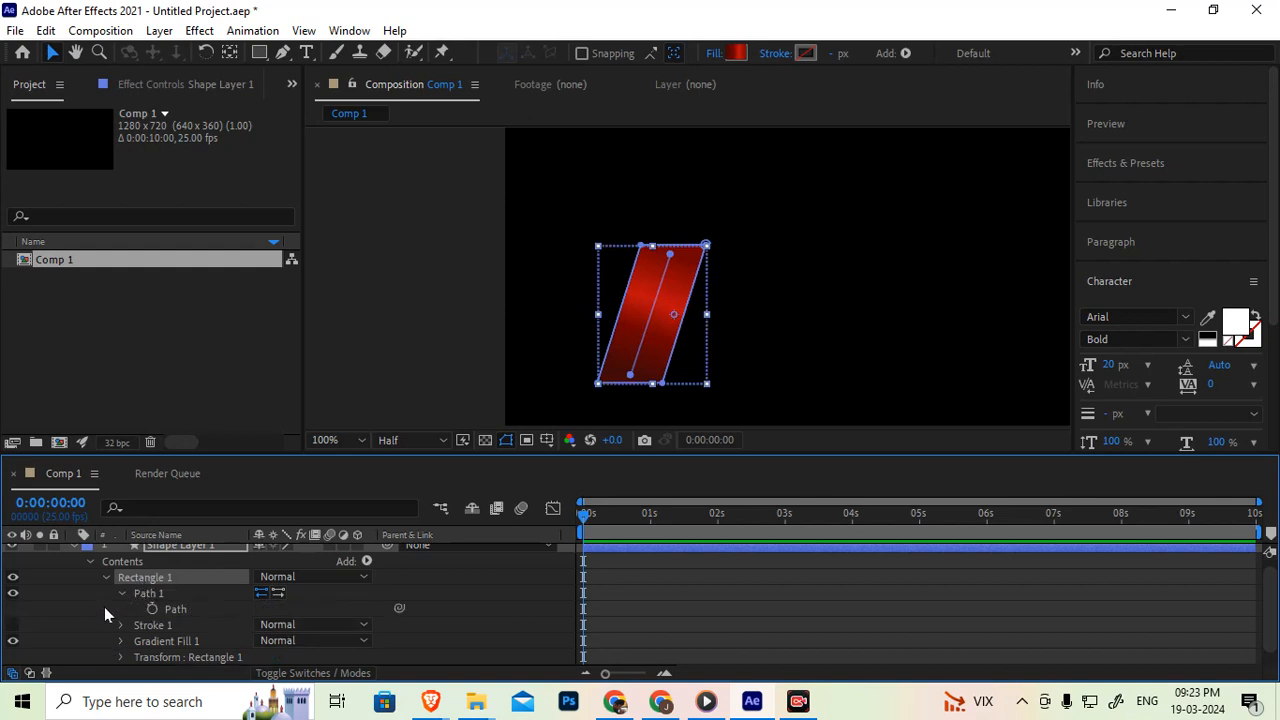
left_click(173, 607)
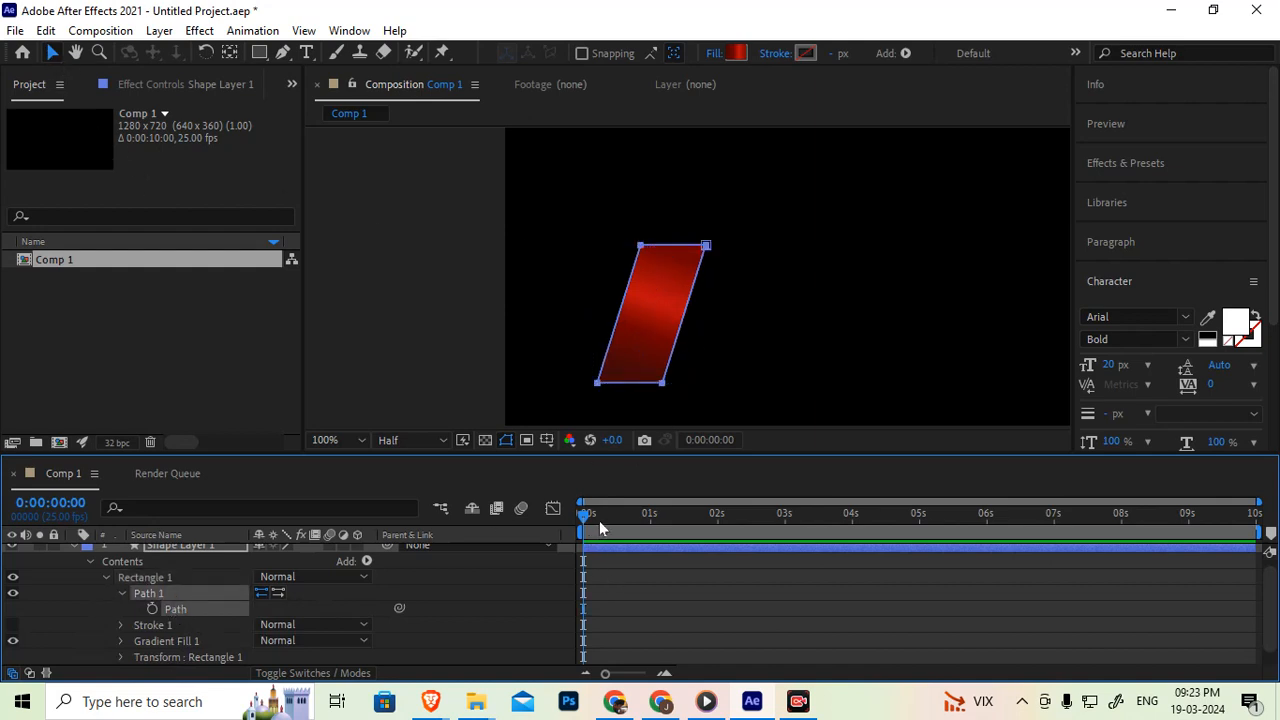
left_click_drag(584, 515, 626, 519)
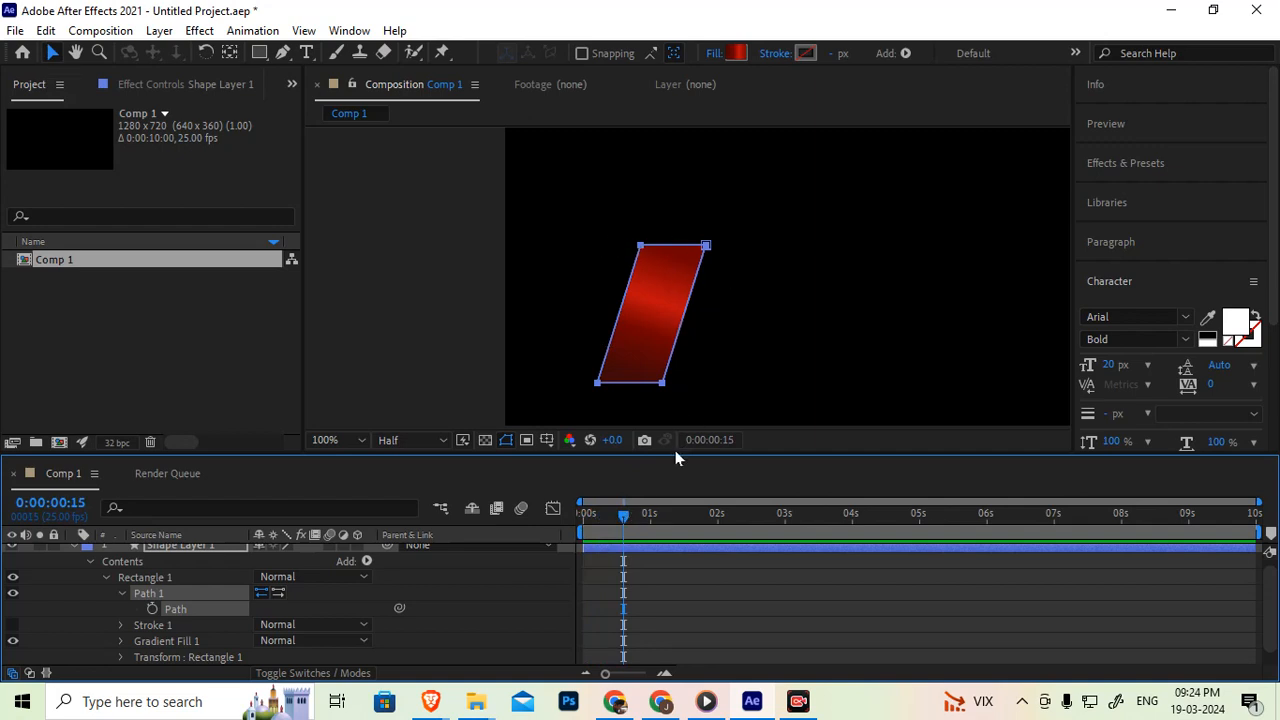
left_click(153, 608)
At 0:00:00:05, lower the parallelogram's two top path points to the height of its bottom edge.
left_click(592, 515)
left_click_drag(592, 515, 596, 516)
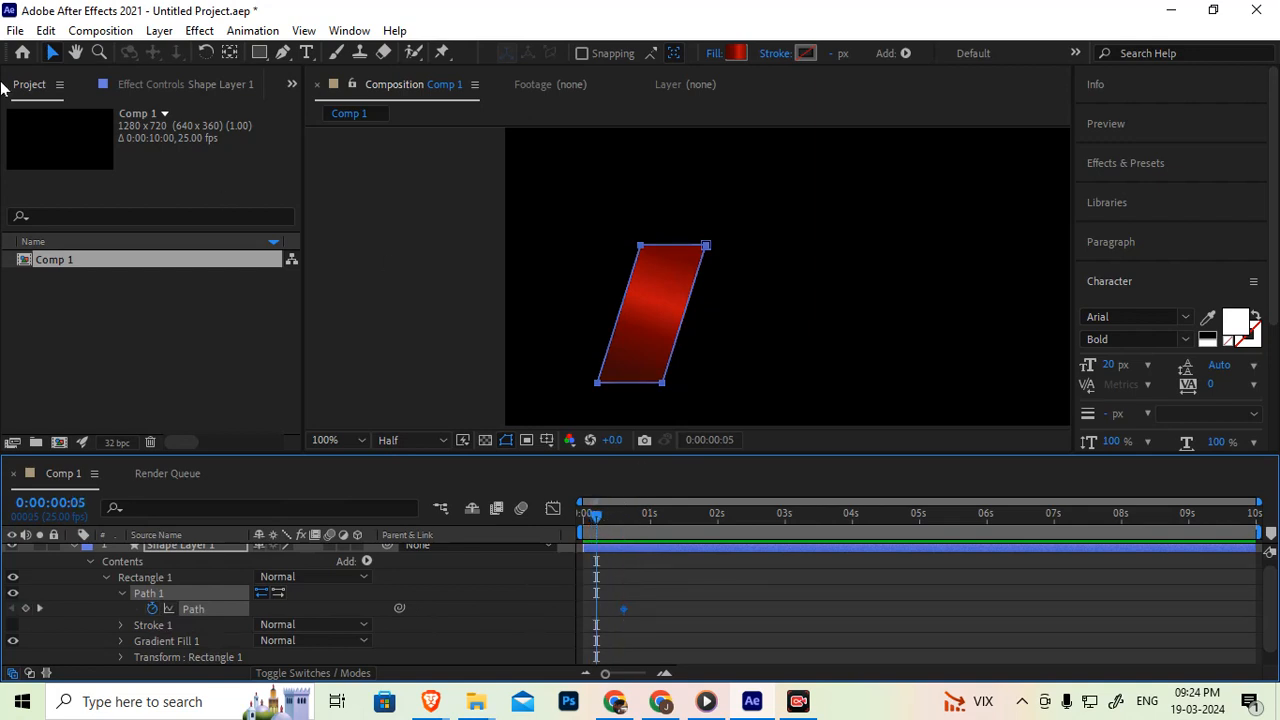
left_click(52, 53)
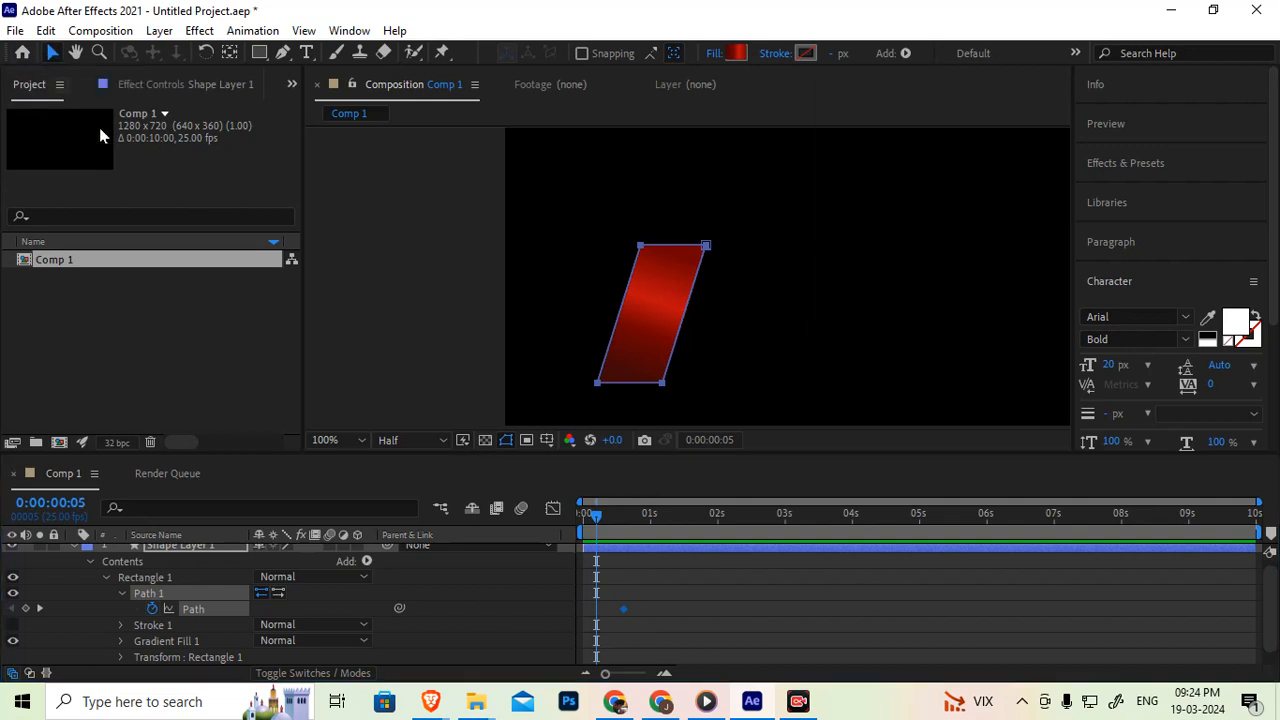
left_click_drag(565, 217, 819, 285)
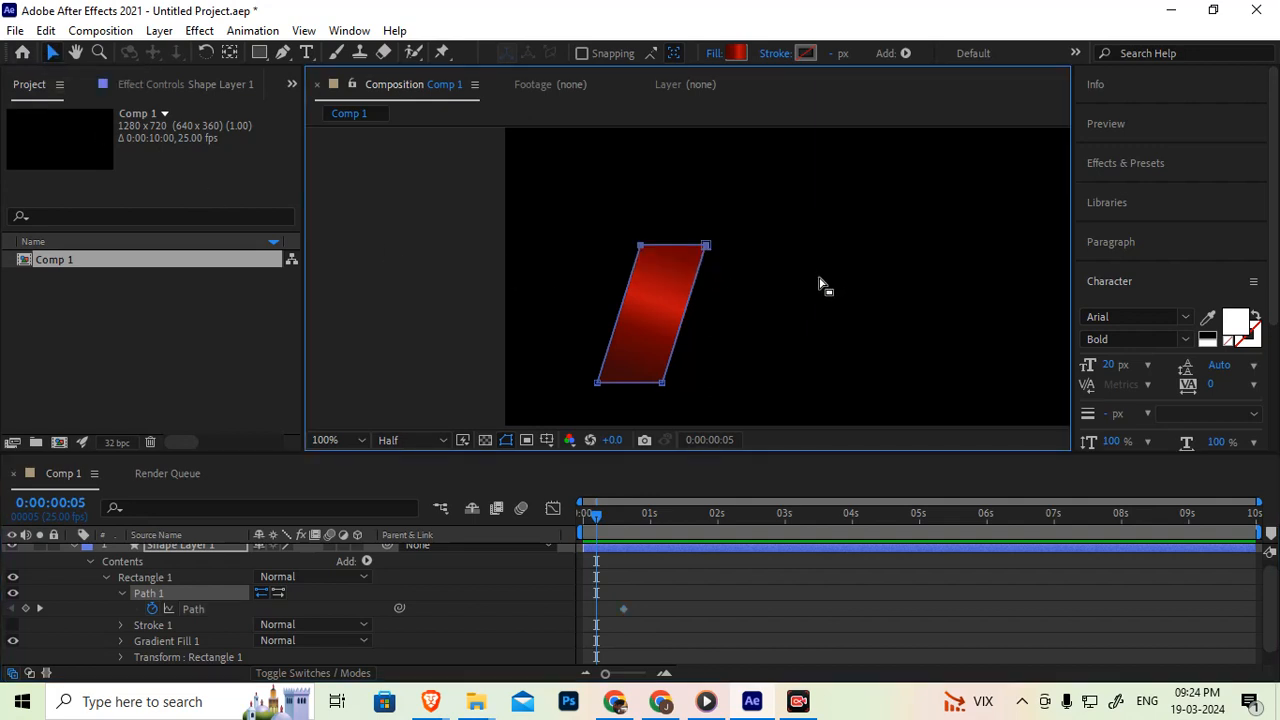
key("shift+Down")
key("shift+Down")
key("shift+Down")
key("shift+Down")
key("shift+Down")
key("shift+Down")
key("shift+Down")
key("shift+Down")
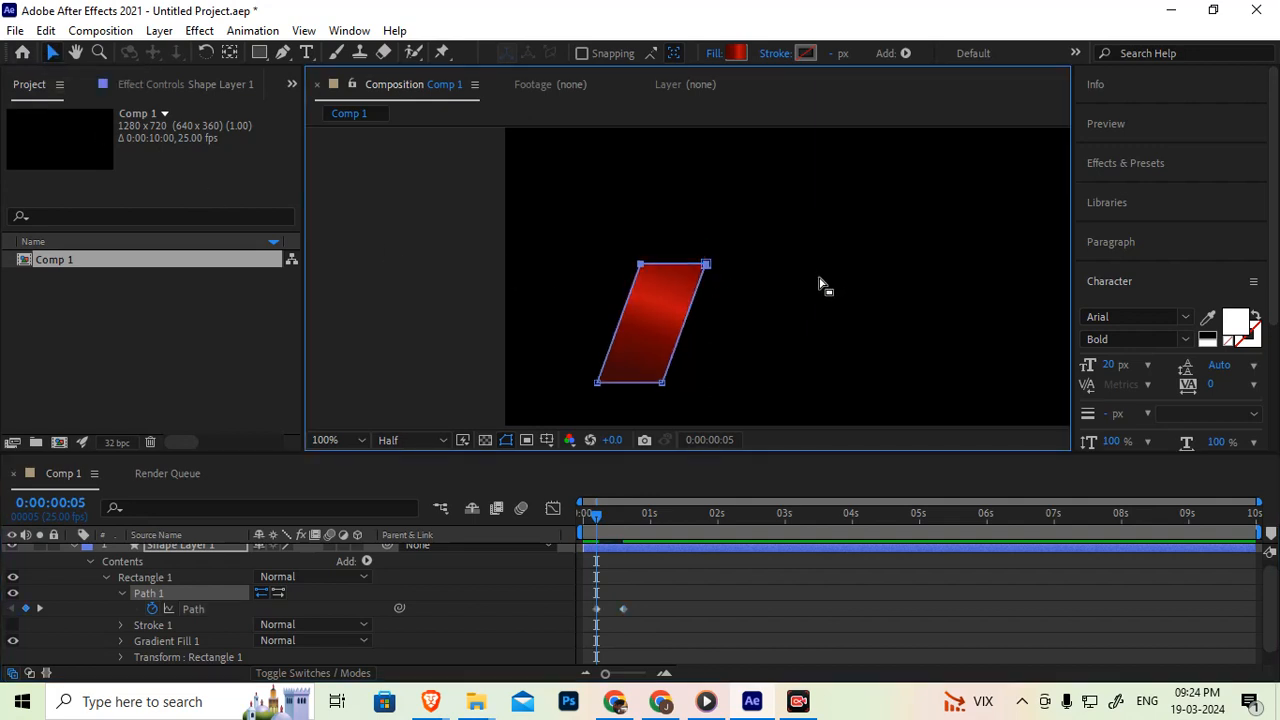
key("shift+Down")
key("shift+Down")
key("shift+Down")
key("shift+Down")
key("shift+Down")
key("shift+Down")
key("shift+Down")
key("shift+Down")
key("shift+Down")
key("shift+Down")
key("shift+Down")
key("shift+Down")
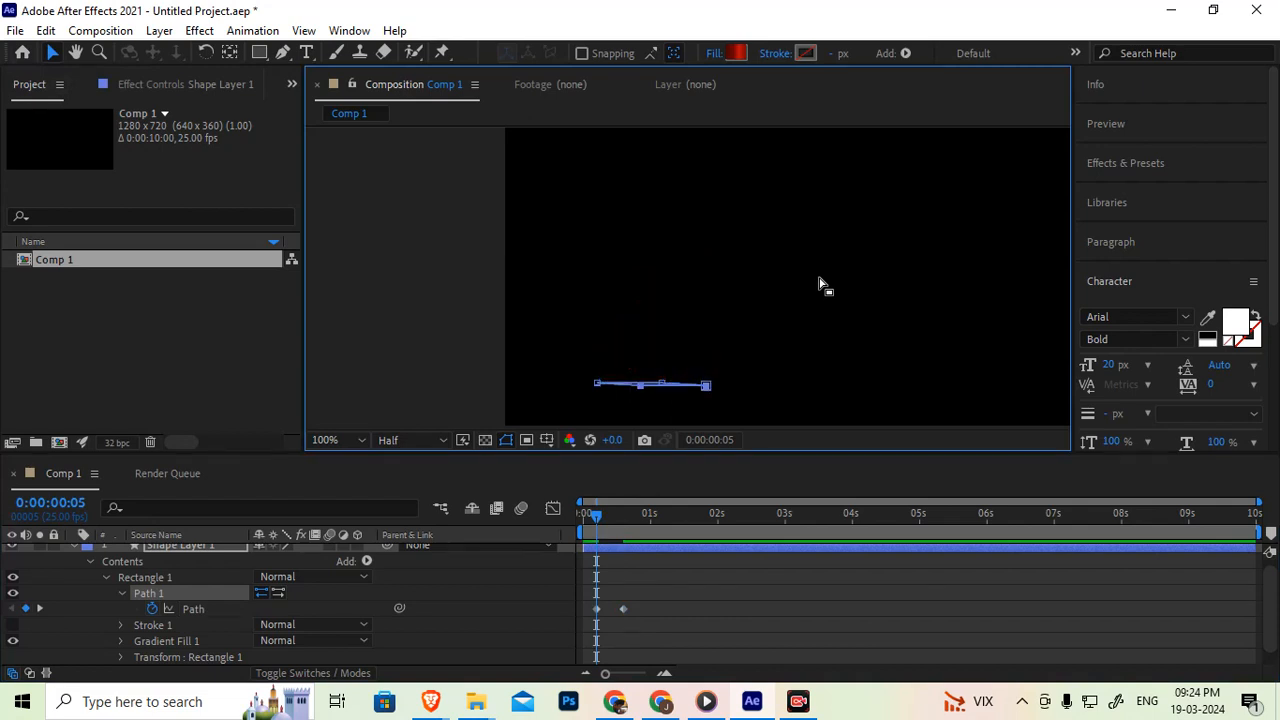
key("shift+Up")
key("Down")
key("Down")
key("Down")
key("Down")
key("Down")
key("Down")
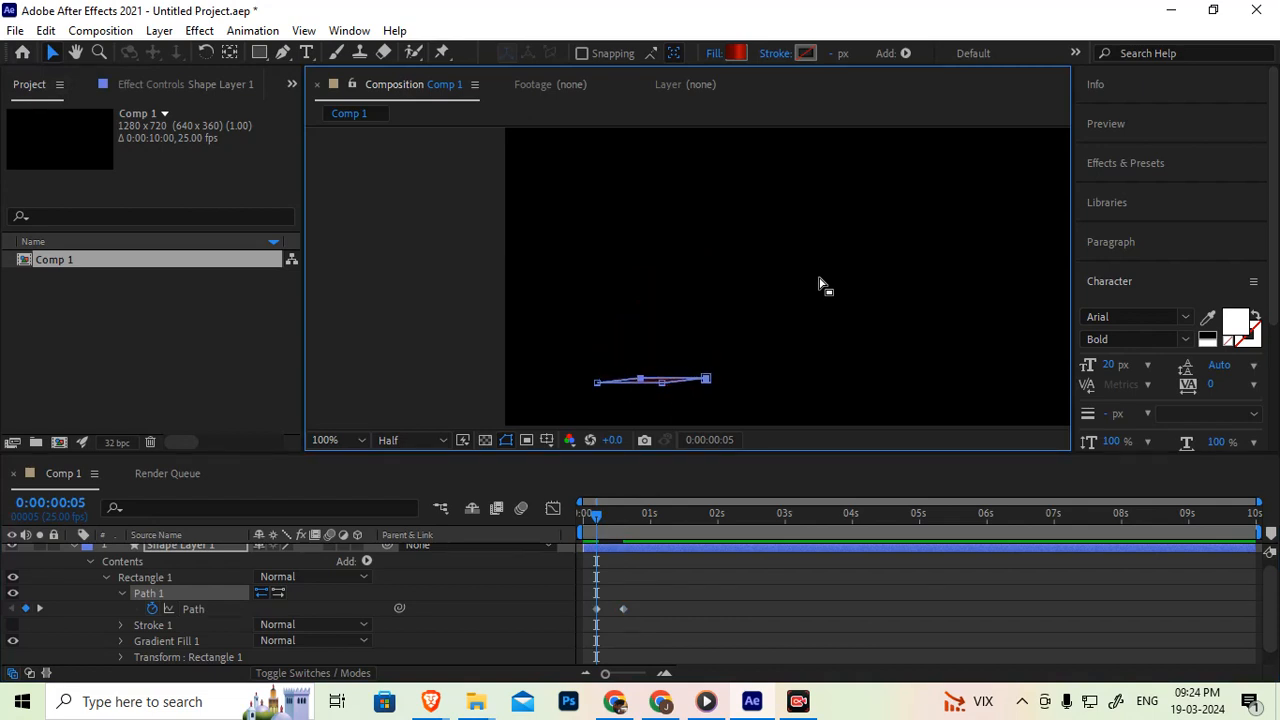
key("Down")
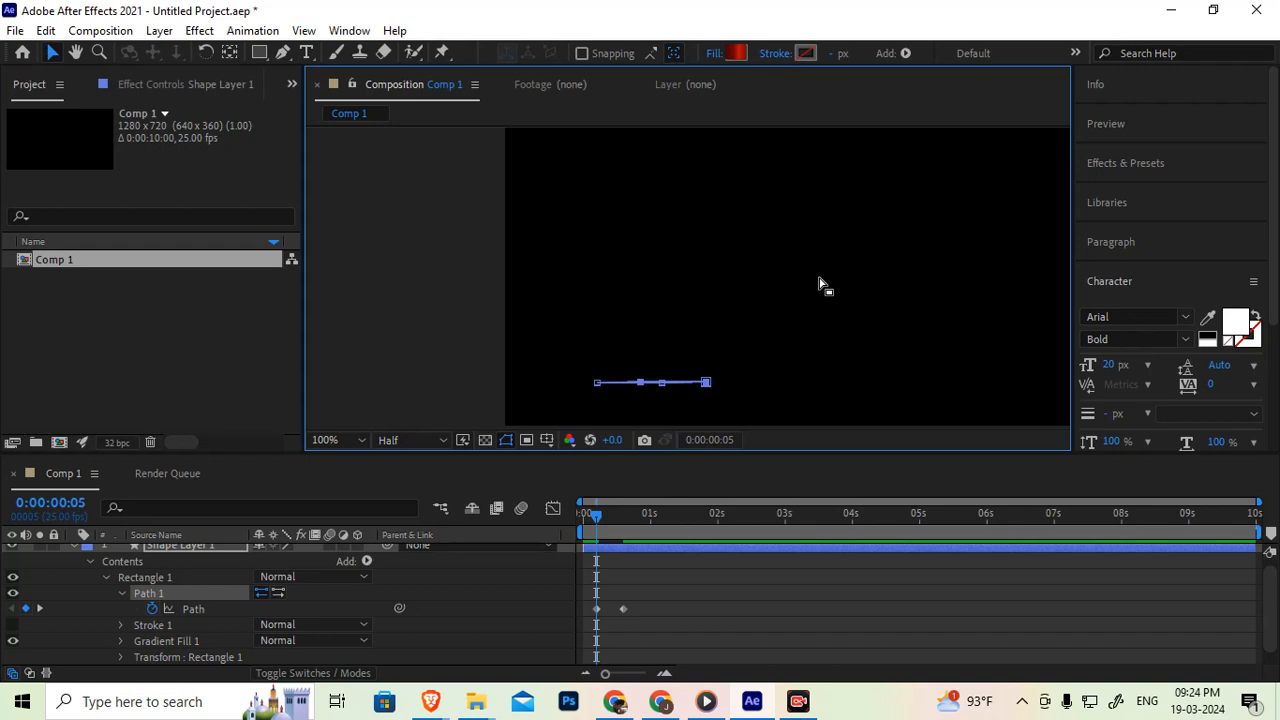
Shift the two lowered path points left until they coincide with the bottom corner points.
key("Left")
key("Left")
key("Left")
key("Left")
key("Left")
key("Left")
key("Left")
key("Left")
key("Left")
key("Left")
key("Left")
key("Left")
key("Left")
key("Left")
key("Left")
key("Left")
key("Left")
key("Left")
key("Left")
key("Left")
Preview the shape's growth animation from 0:00:00:00 and return to the start of the timeline.
mouse_move(597, 516)
left_mouse_down()
mouse_move(627, 518)
mouse_move(591, 517)
mouse_move(626, 518)
mouse_move(600, 520)
mouse_move(600, 533)
left_mouse_up()
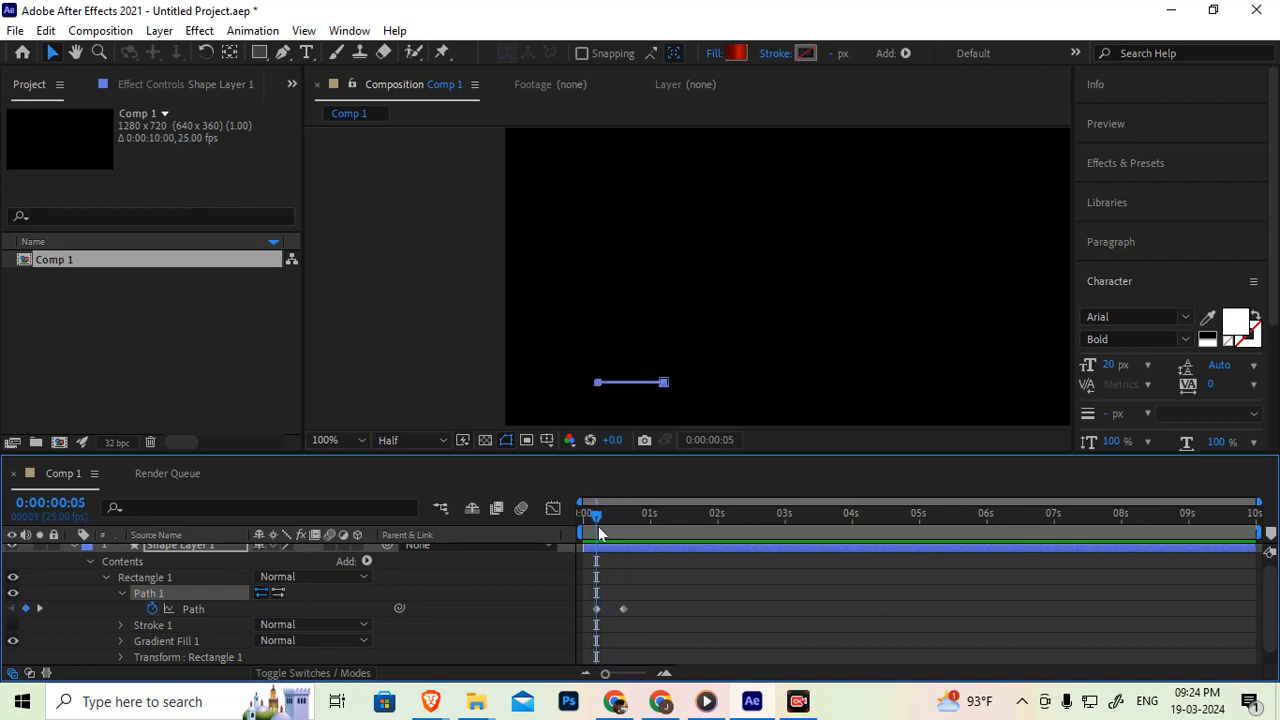
mouse_move(600, 533)
left_mouse_down()
mouse_move(625, 526)
mouse_move(598, 538)
left_mouse_up()
mouse_move(598, 538)
left_mouse_down()
mouse_move(625, 543)
mouse_move(583, 542)
left_mouse_up()
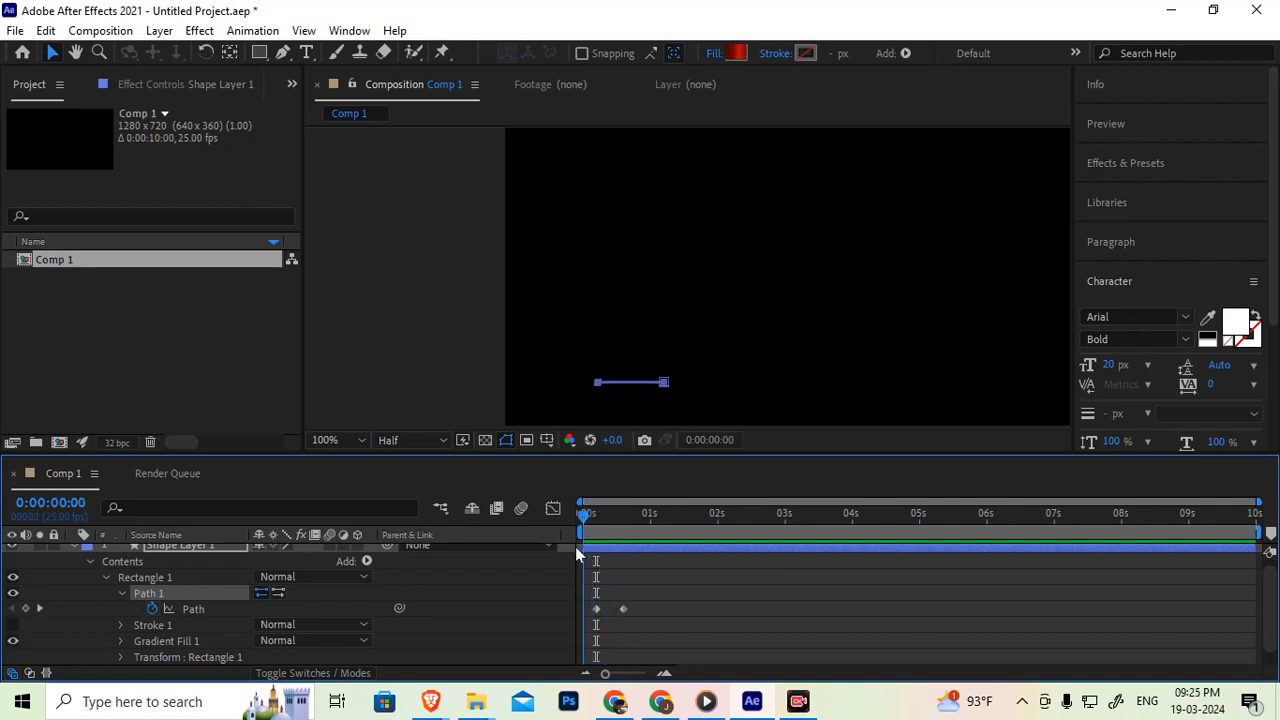
left_click(661, 607)
key("space")
key("space")
left_click_drag(617, 520, 583, 520)
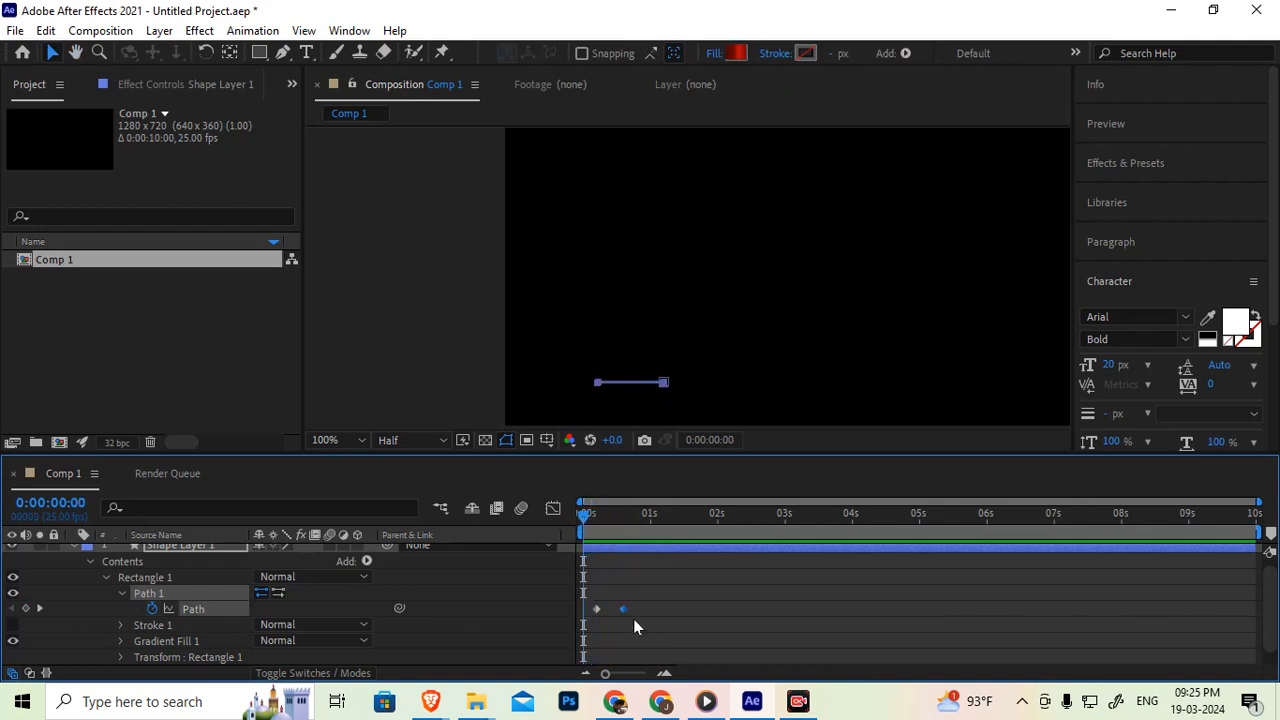
Move the full-height Path keyframe to 0:00:00:20 and check the shape at both keyframes.
mouse_move(622, 607)
left_mouse_down()
mouse_move(647, 612)
mouse_move(631, 610)
left_mouse_up()
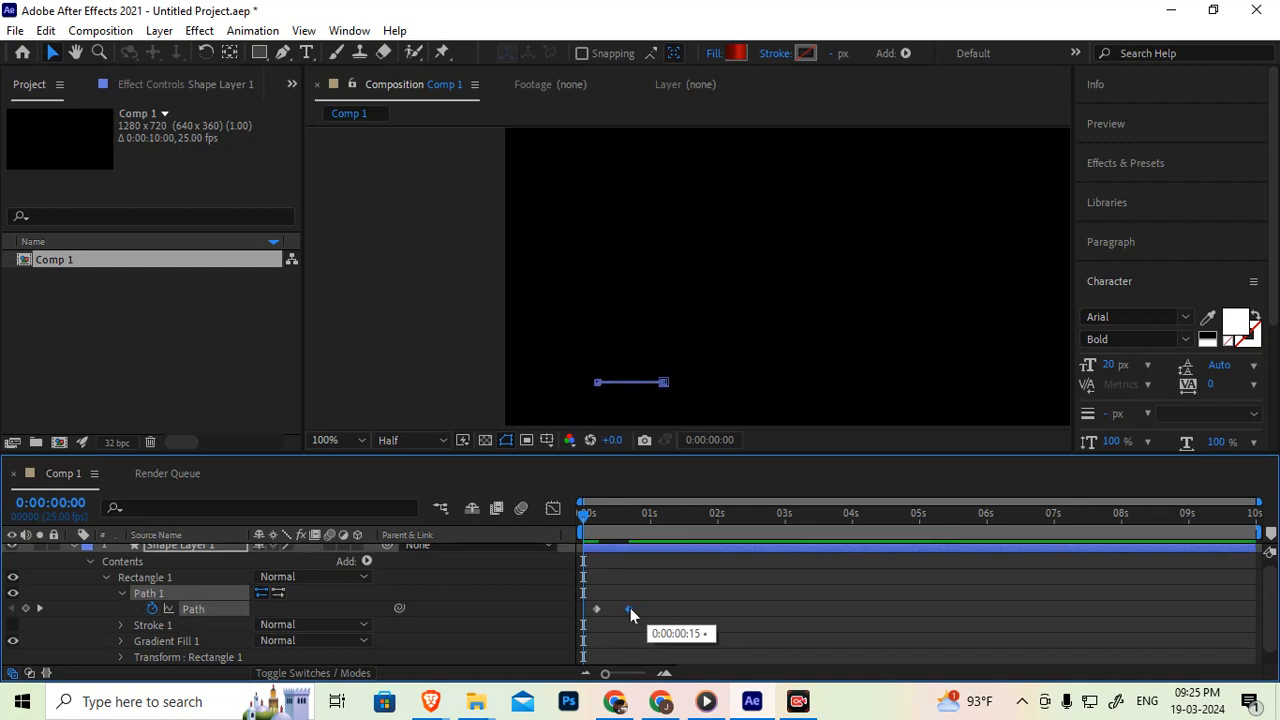
left_click(624, 518)
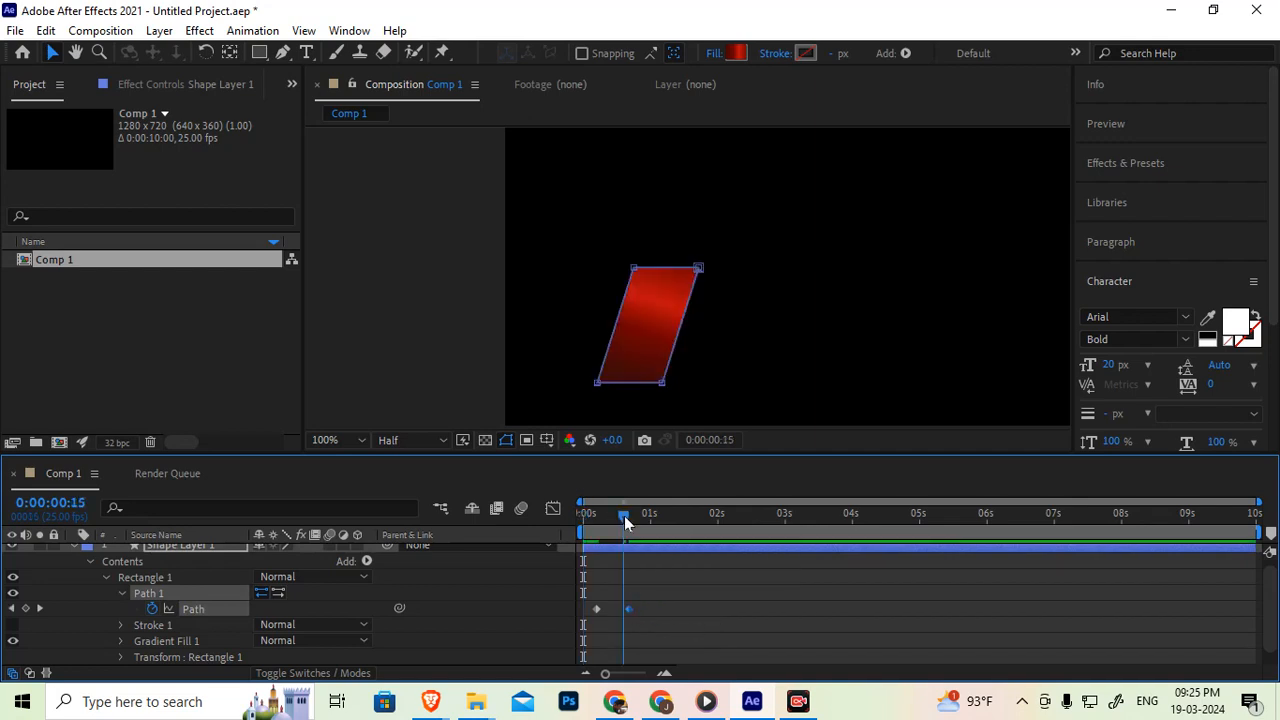
left_click_drag(625, 518, 630, 518)
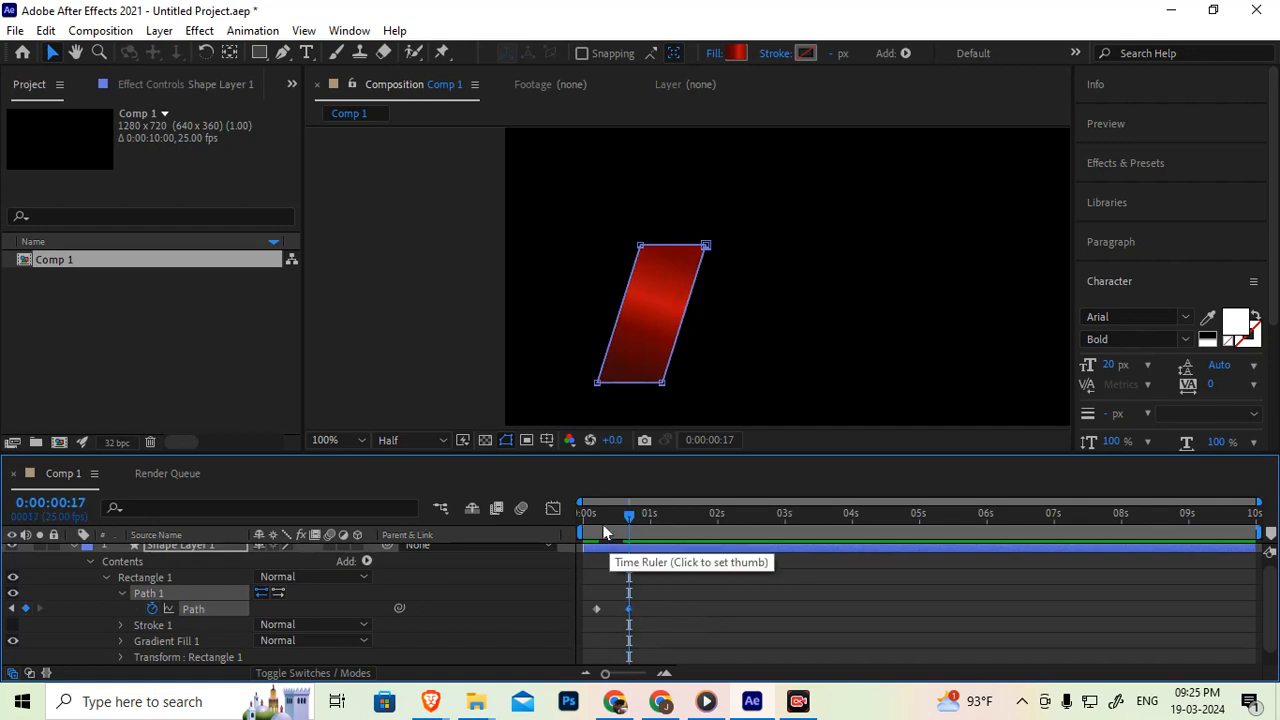
key("j")
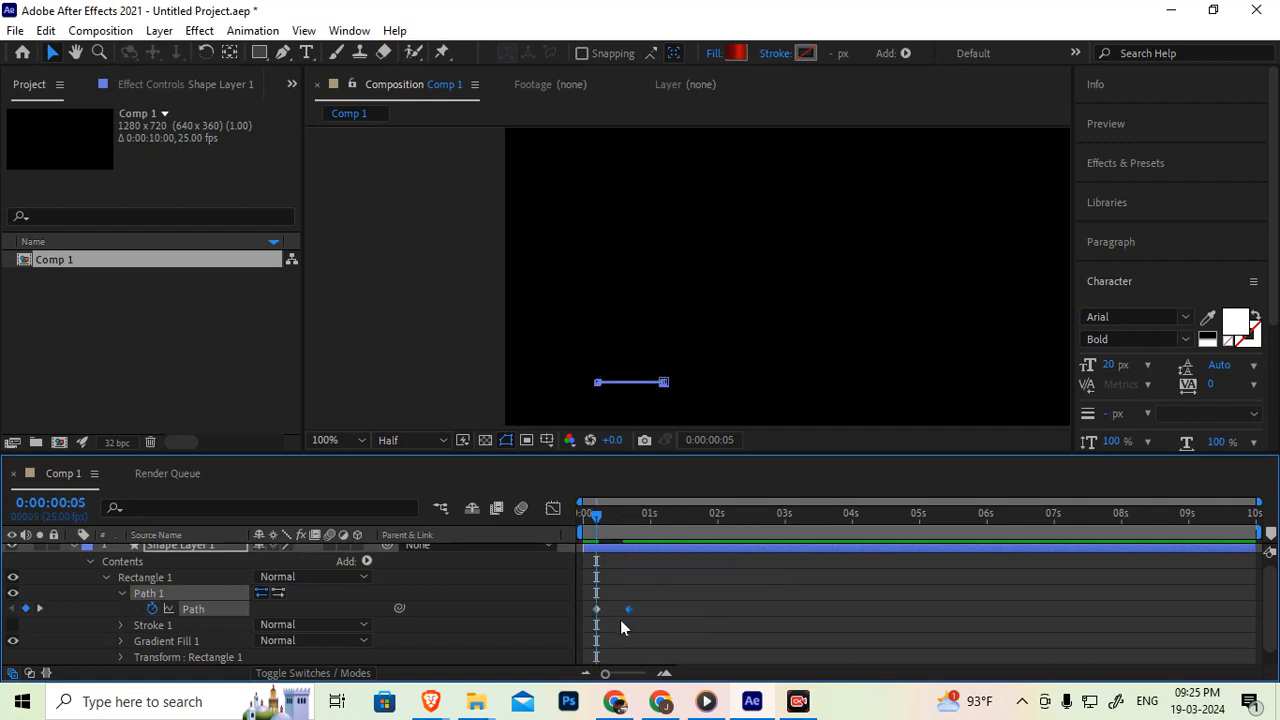
key("k")
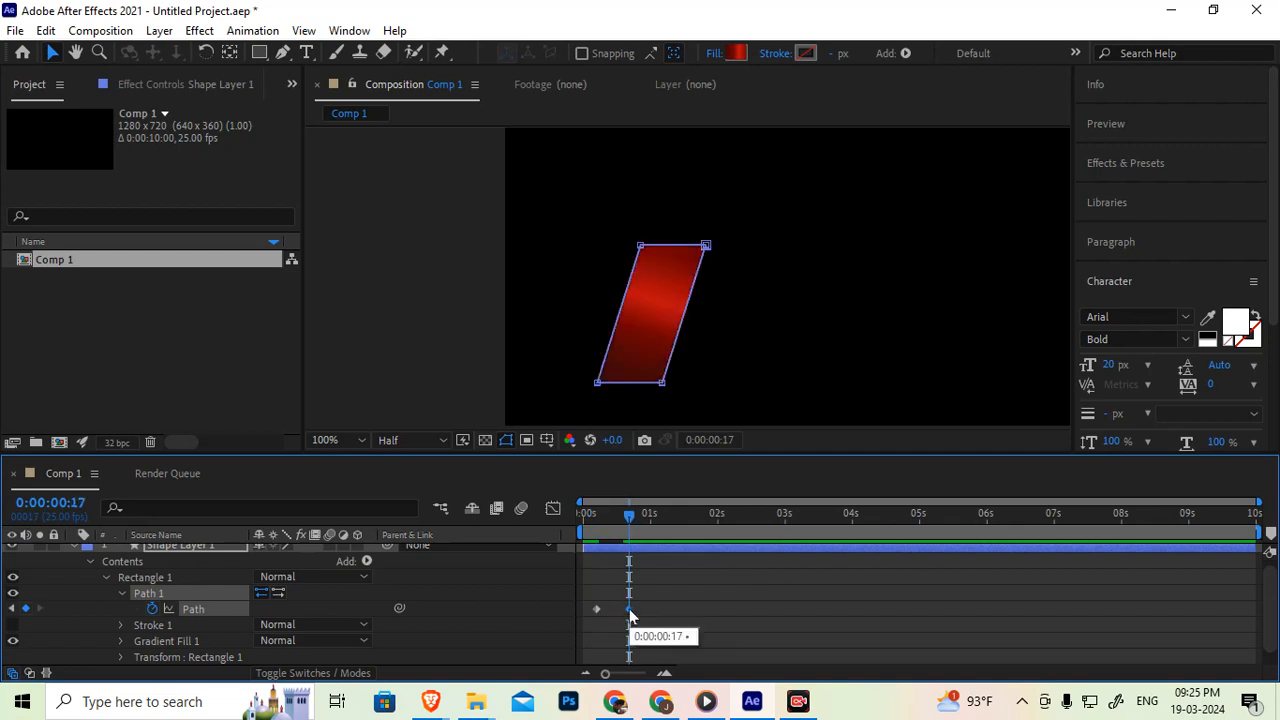
left_click_drag(629, 612, 638, 609)
key("k")
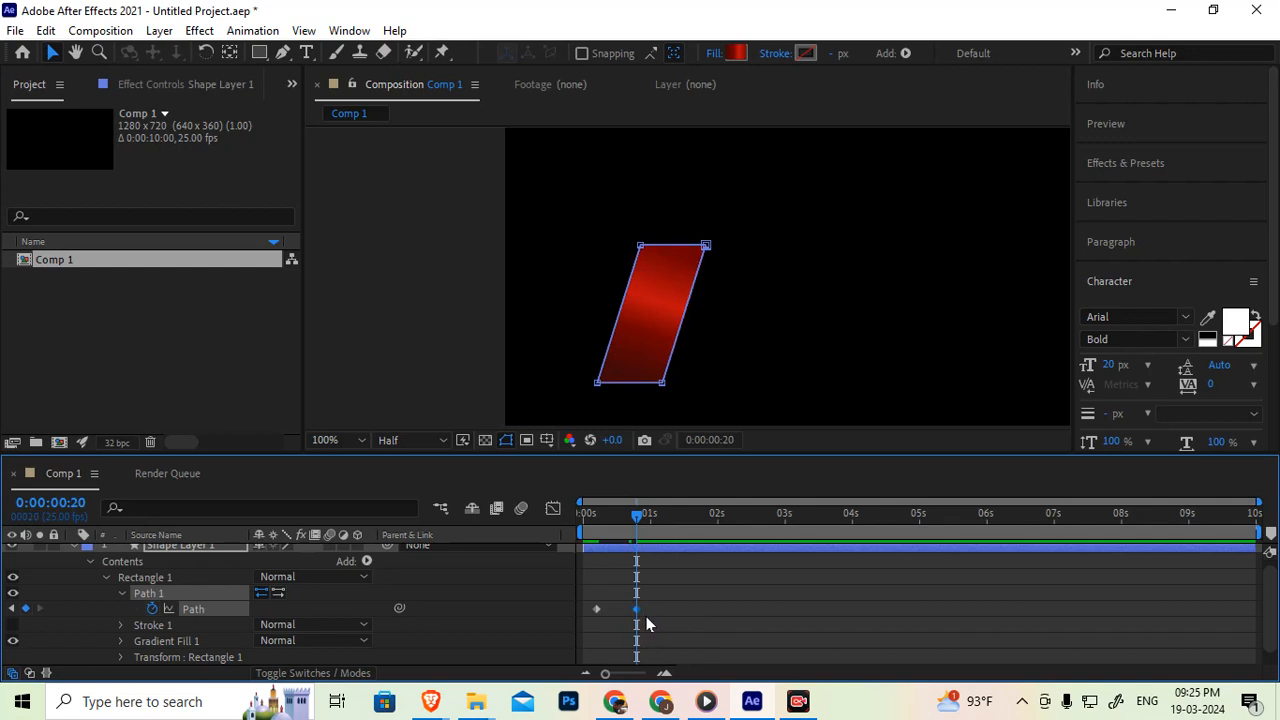
key("j")
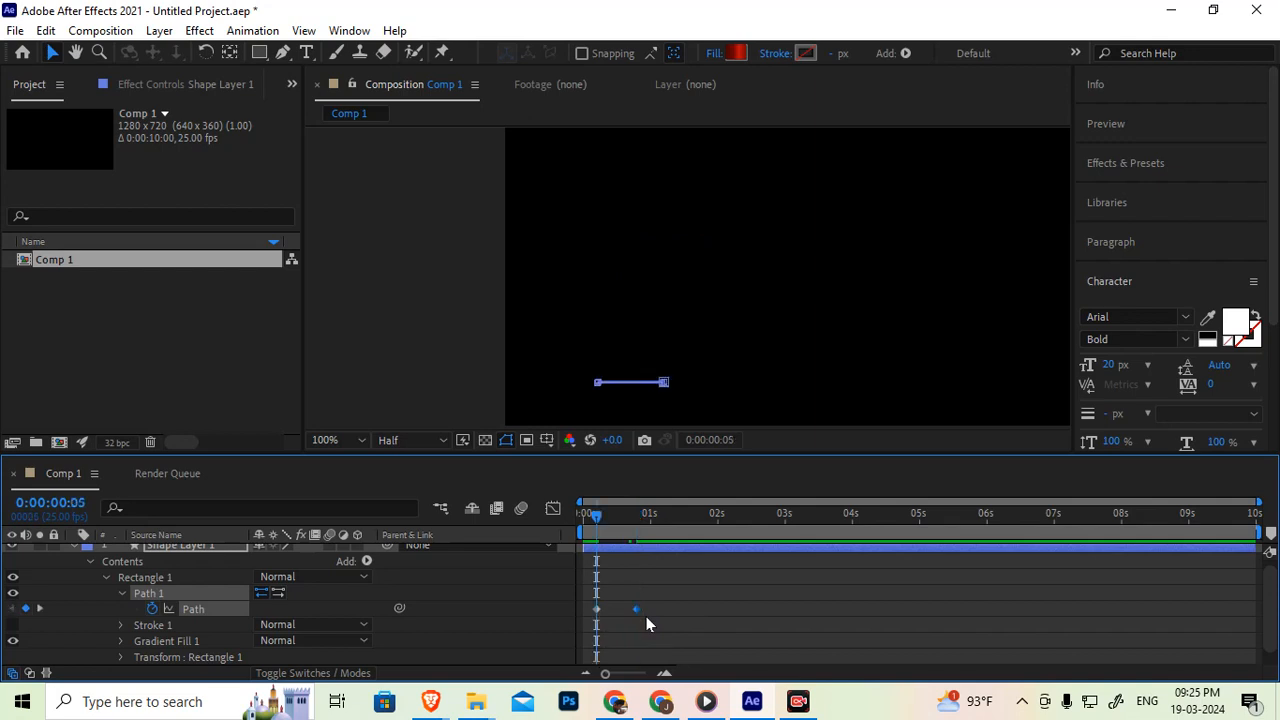
key("k")
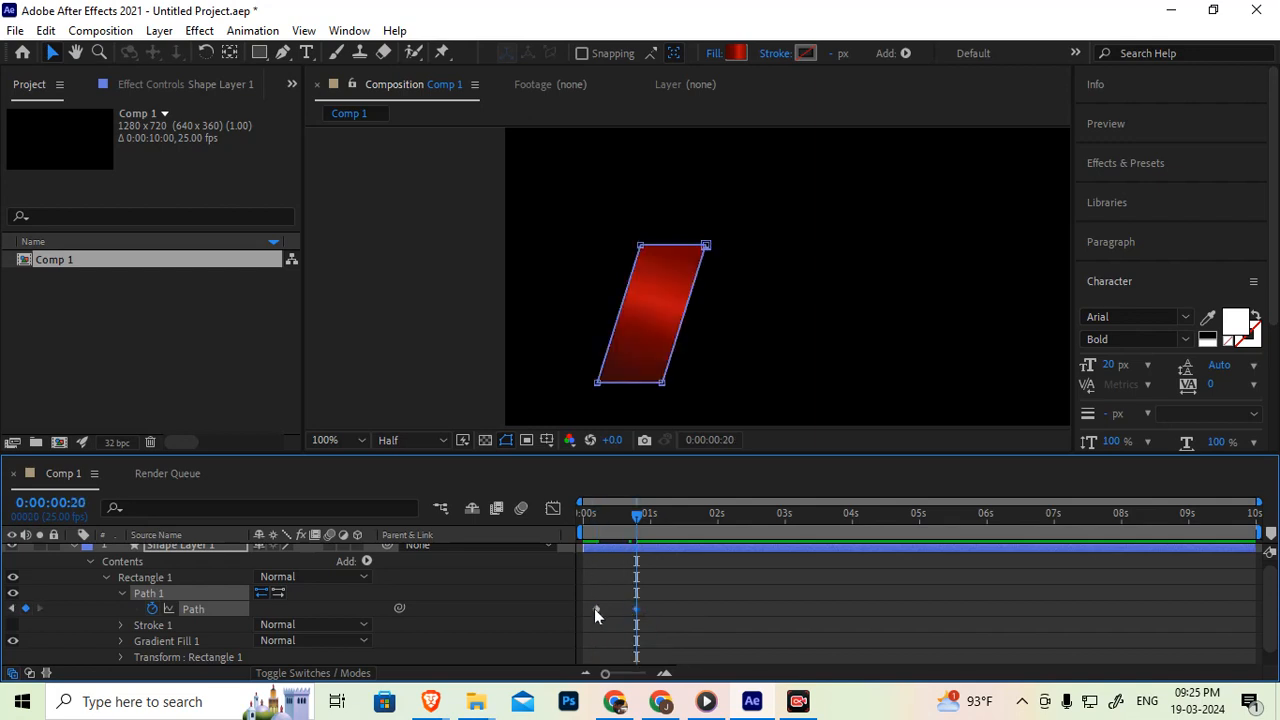
Apply Easy Ease to both Path keyframes.
left_click_drag(590, 591, 640, 620)
right_click(597, 607)
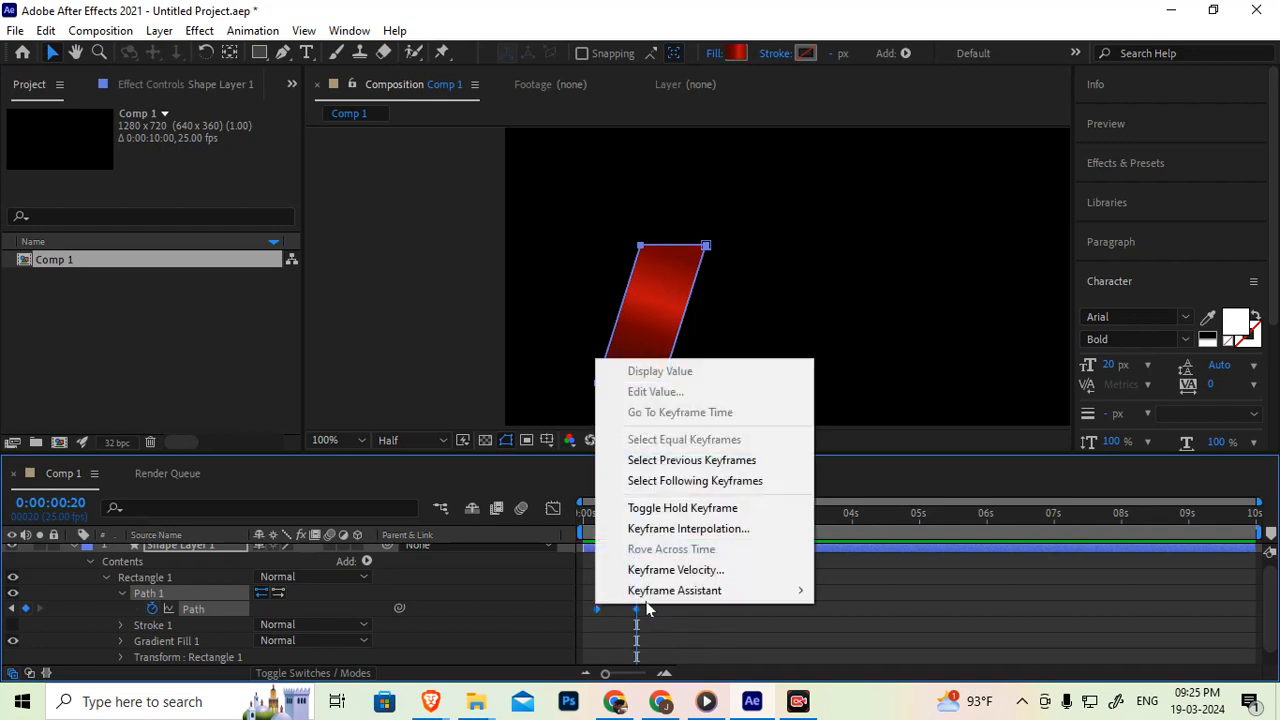
mouse_move(741, 596)
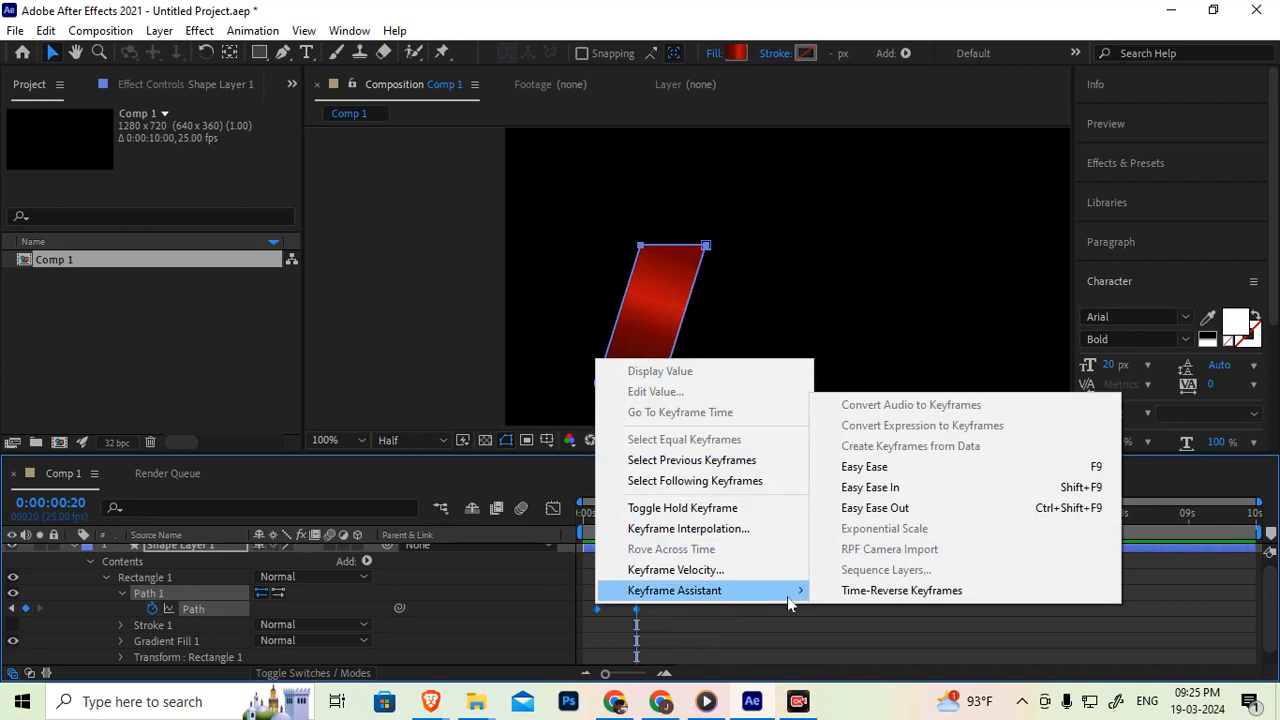
left_click(897, 470)
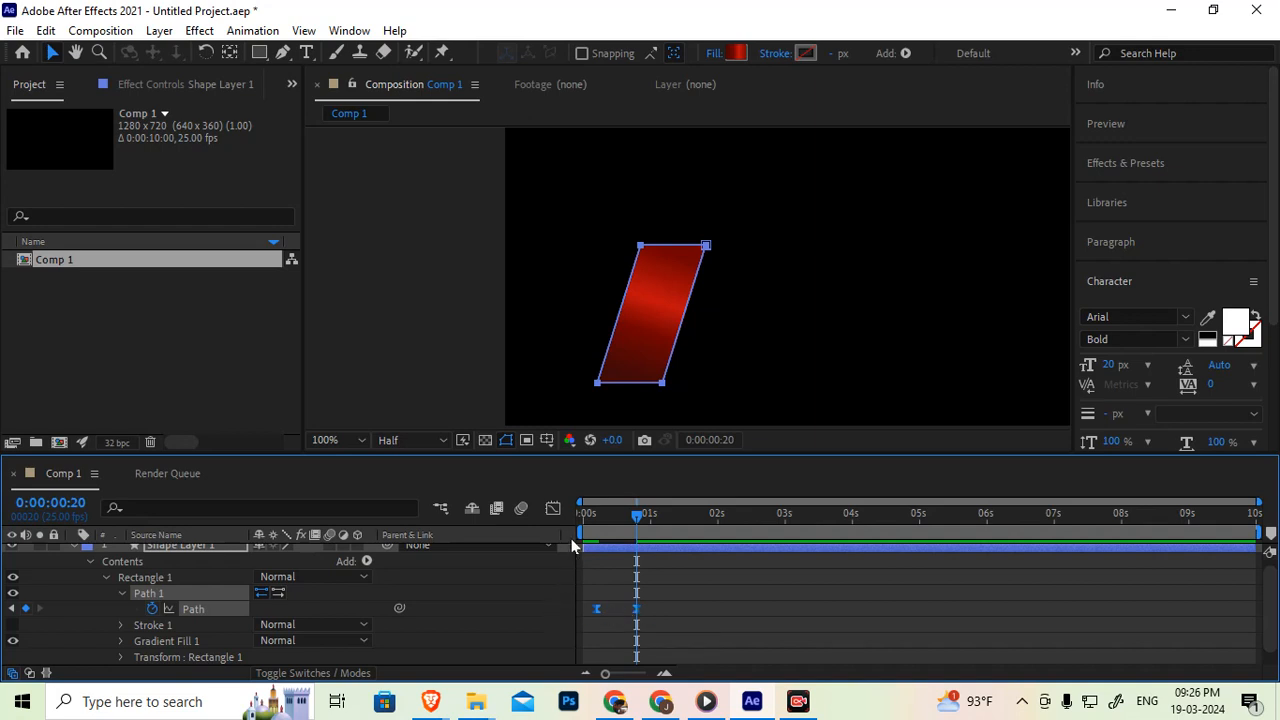
In the speed graph, extend the last Path keyframe's incoming ease handle back to about frame 14, and leave the graph view.
left_click(554, 509)
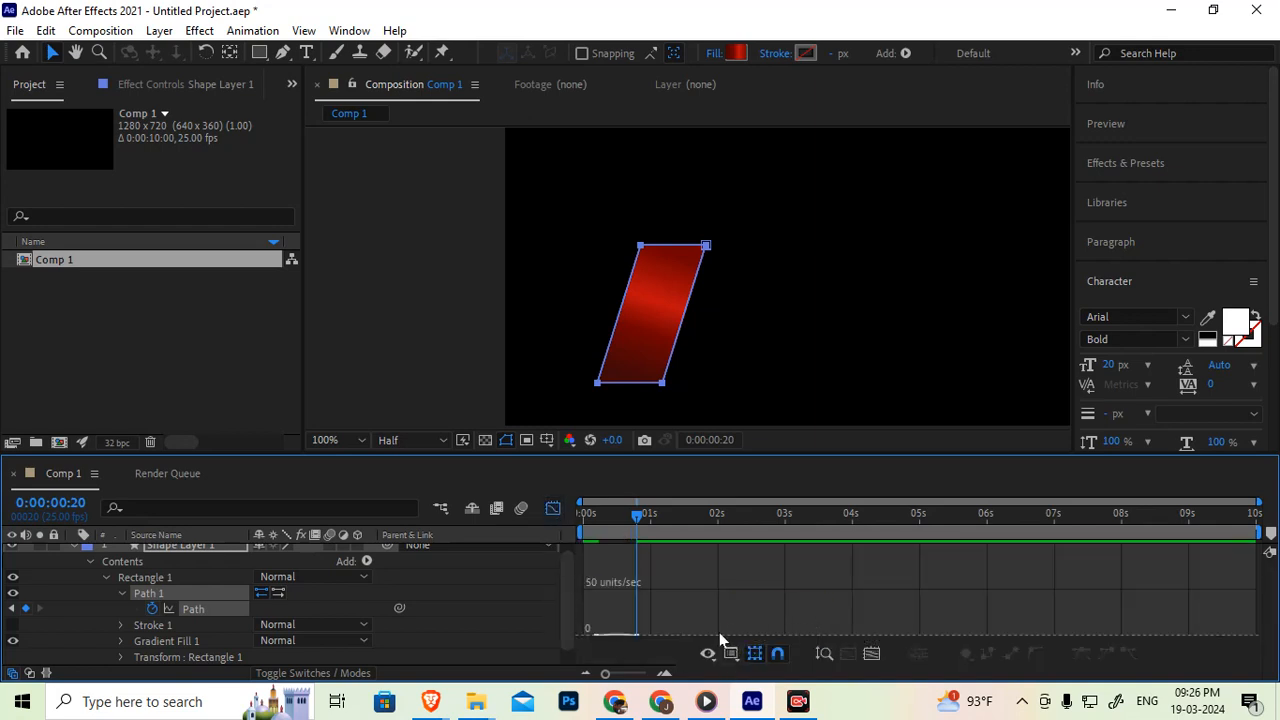
left_click(871, 654)
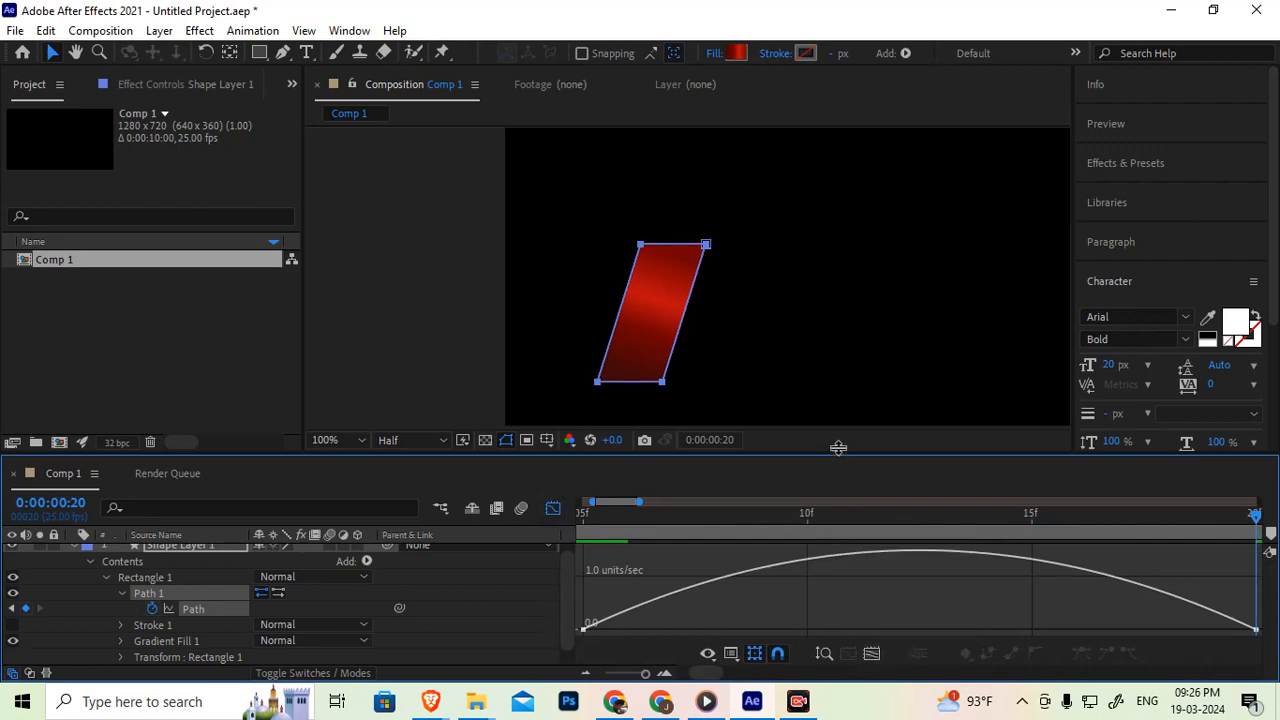
left_click_drag(837, 448, 830, 355)
left_click_drag(1216, 556, 1263, 637)
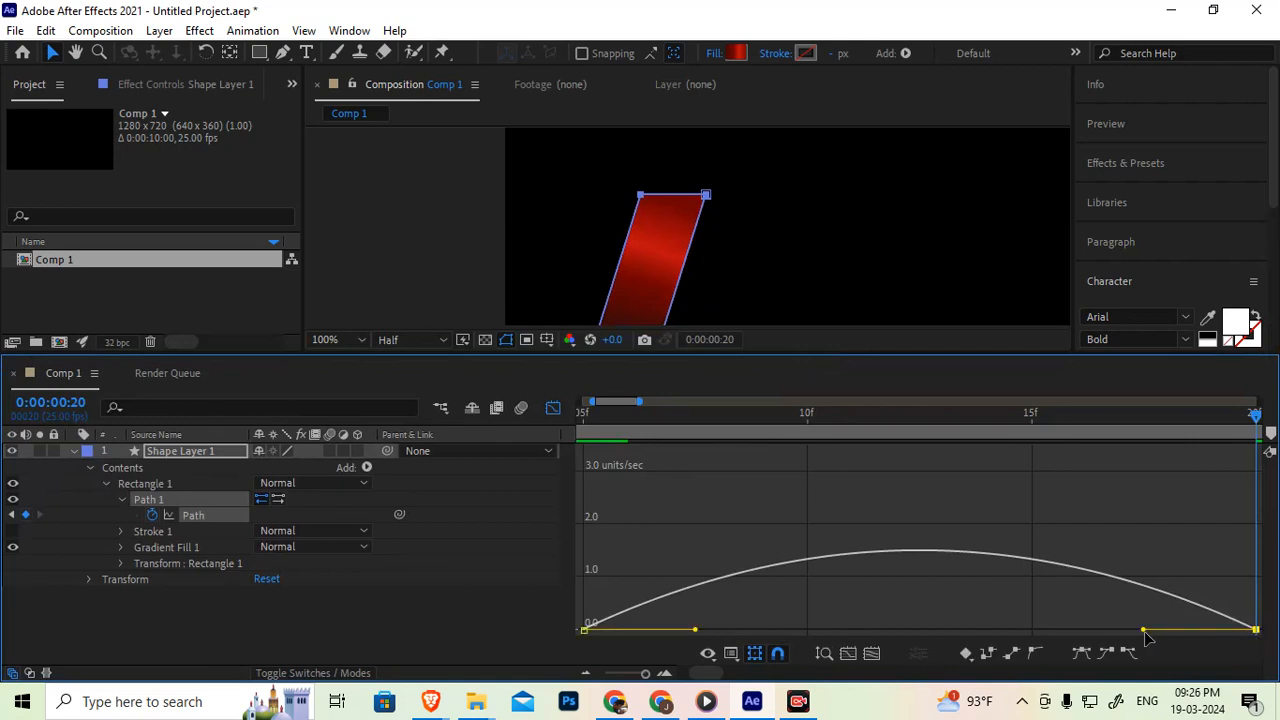
left_click_drag(1141, 631, 987, 640)
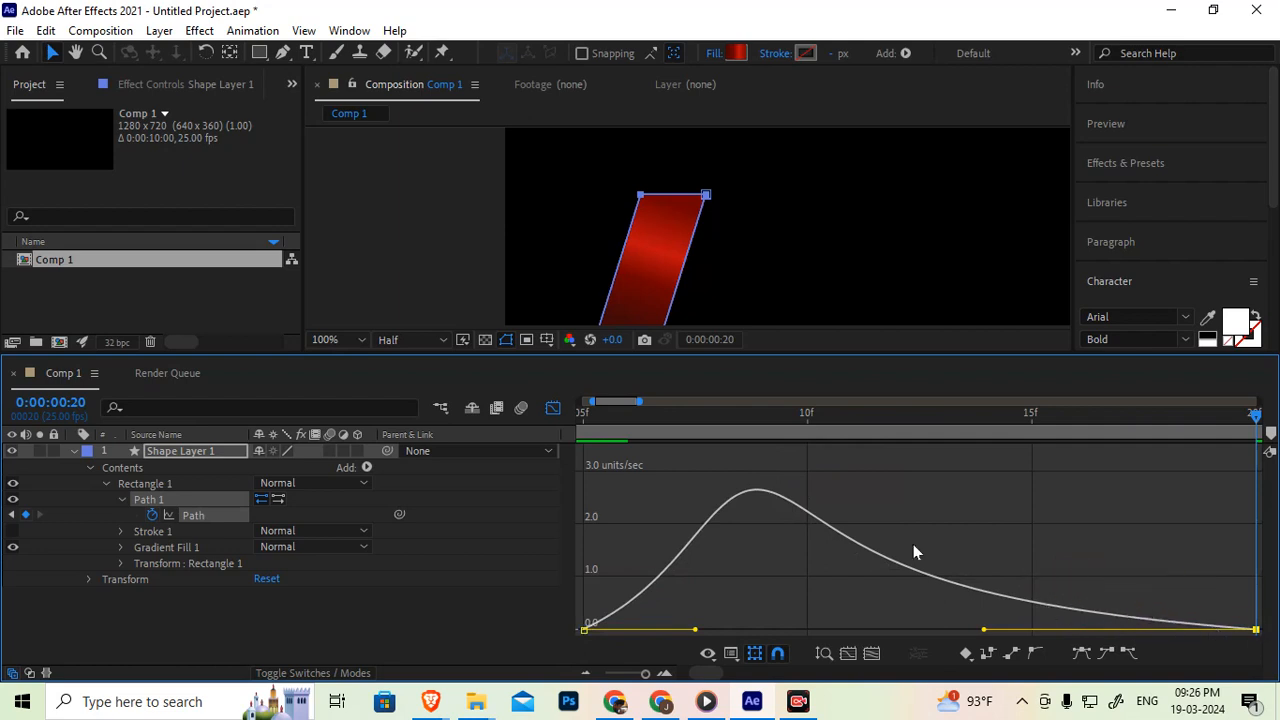
left_click(553, 409)
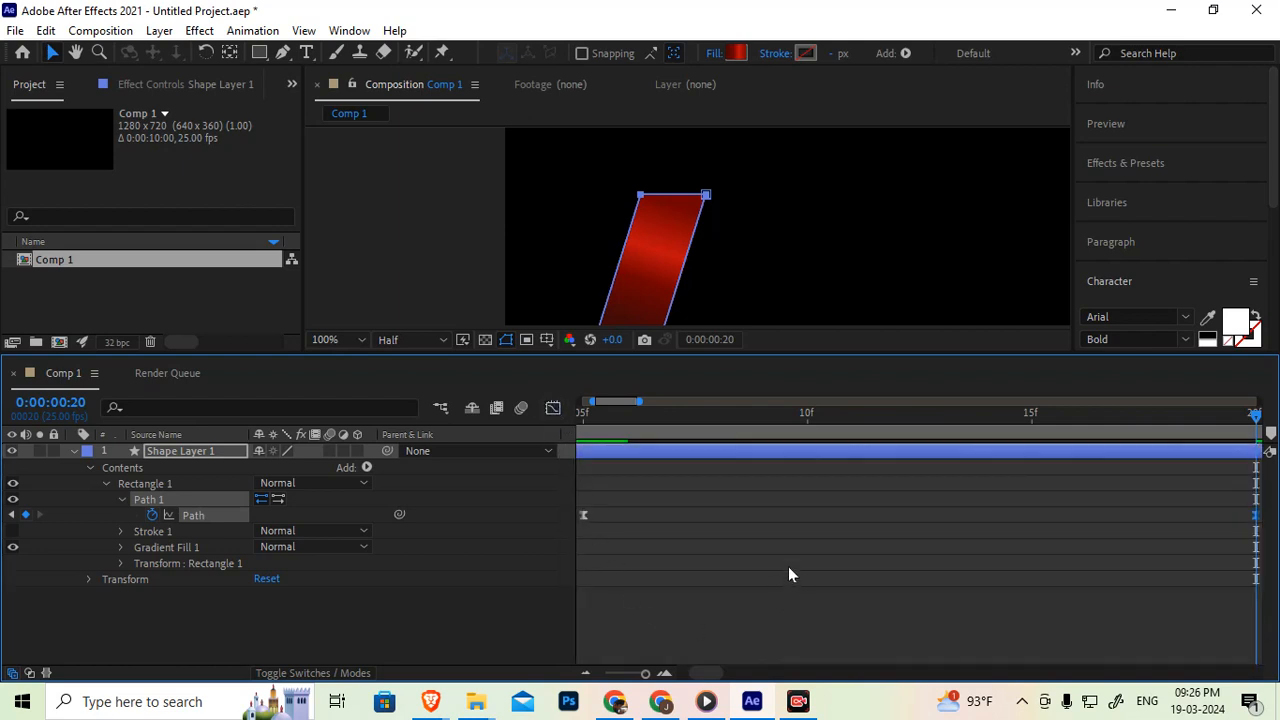
Play back the eased growth animation from 0:00:00:00 with the whole composition visible.
left_click_drag(645, 672, 620, 672)
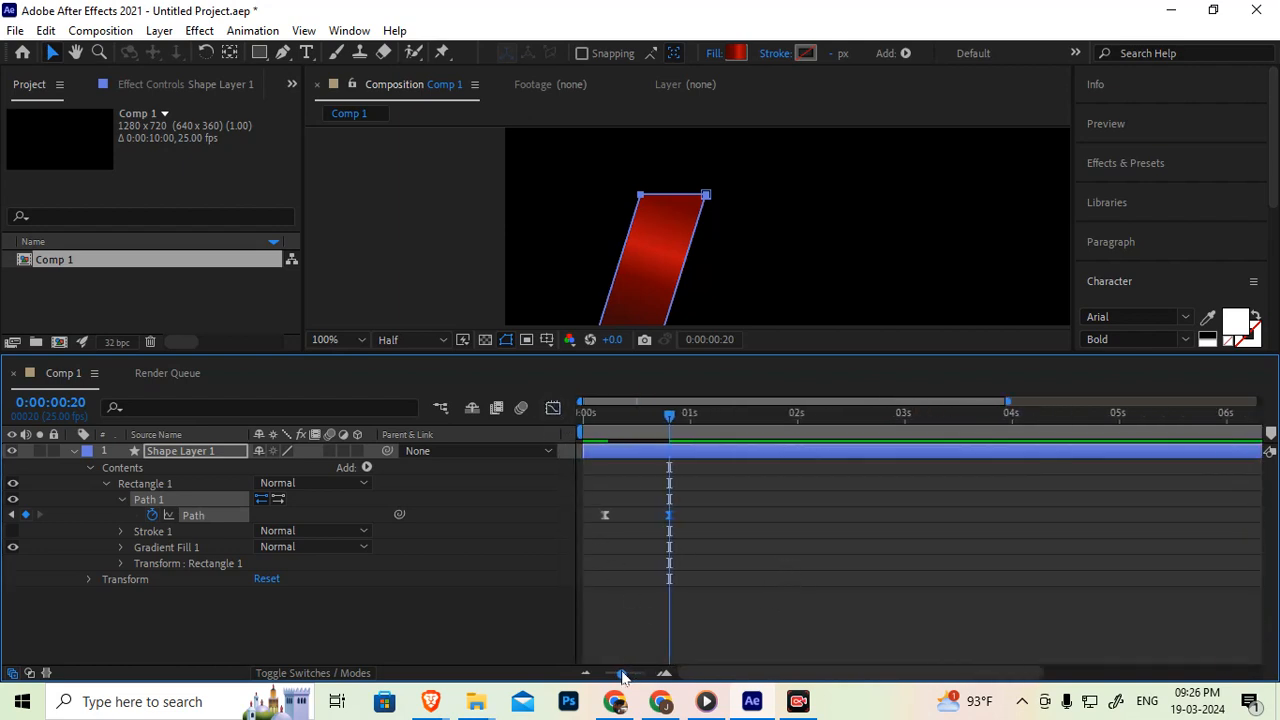
left_click(586, 414)
left_click_drag(694, 355, 688, 527)
key("space")
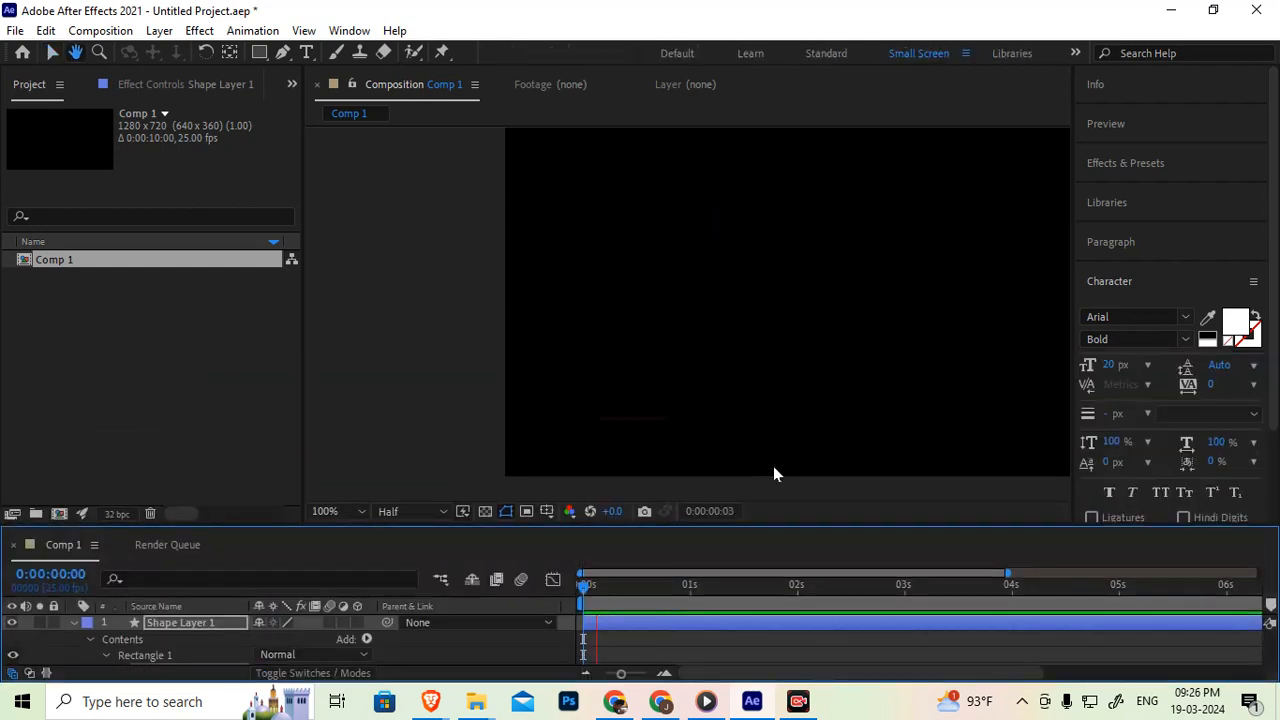
left_click(688, 622)
left_click_drag(649, 597, 609, 606)
key("space")
key("space")
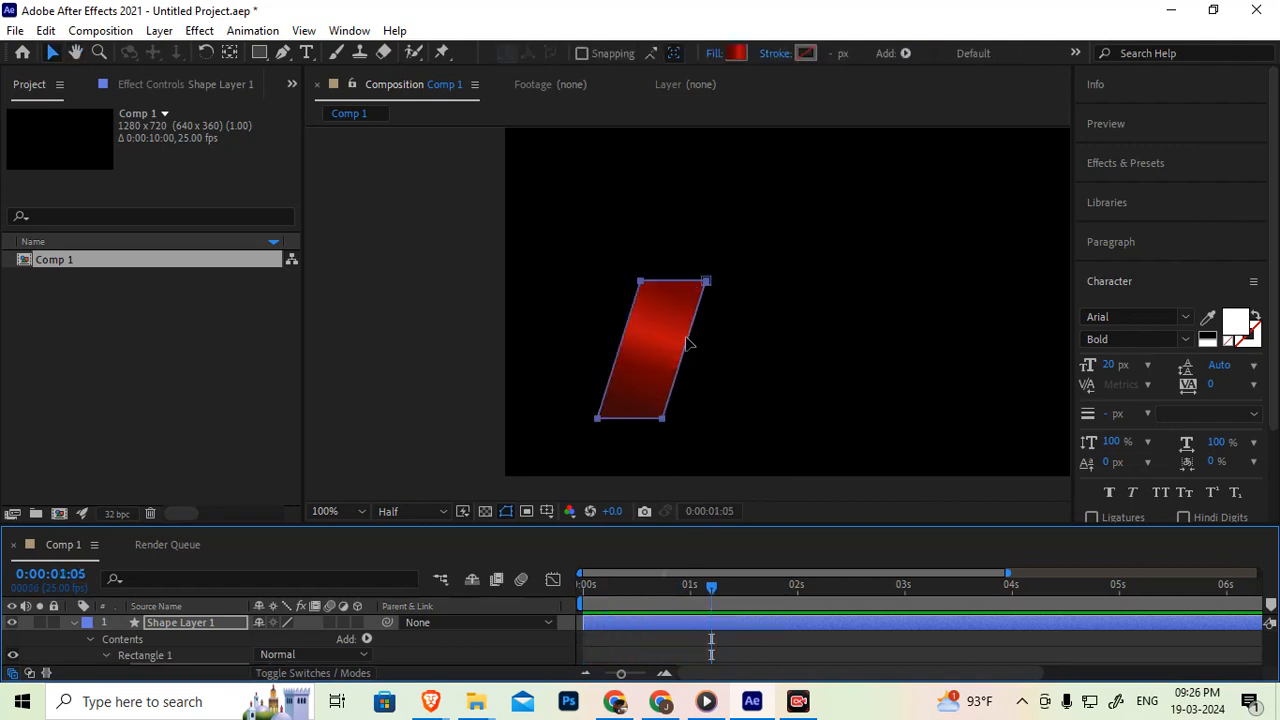
Duplicate the Rectangle 1 group in Shape Layer 1 and place the copy, Rectangle 2, below the original.
left_click_drag(577, 540, 589, 443)
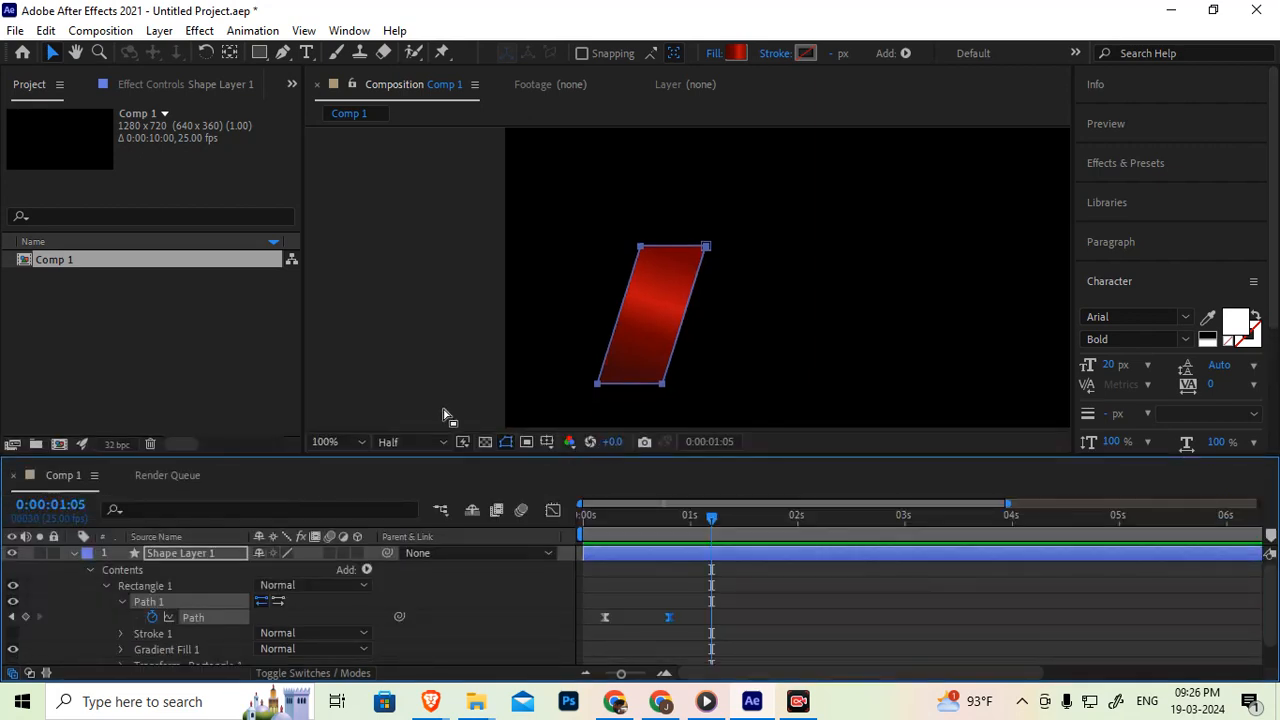
left_click(121, 601)
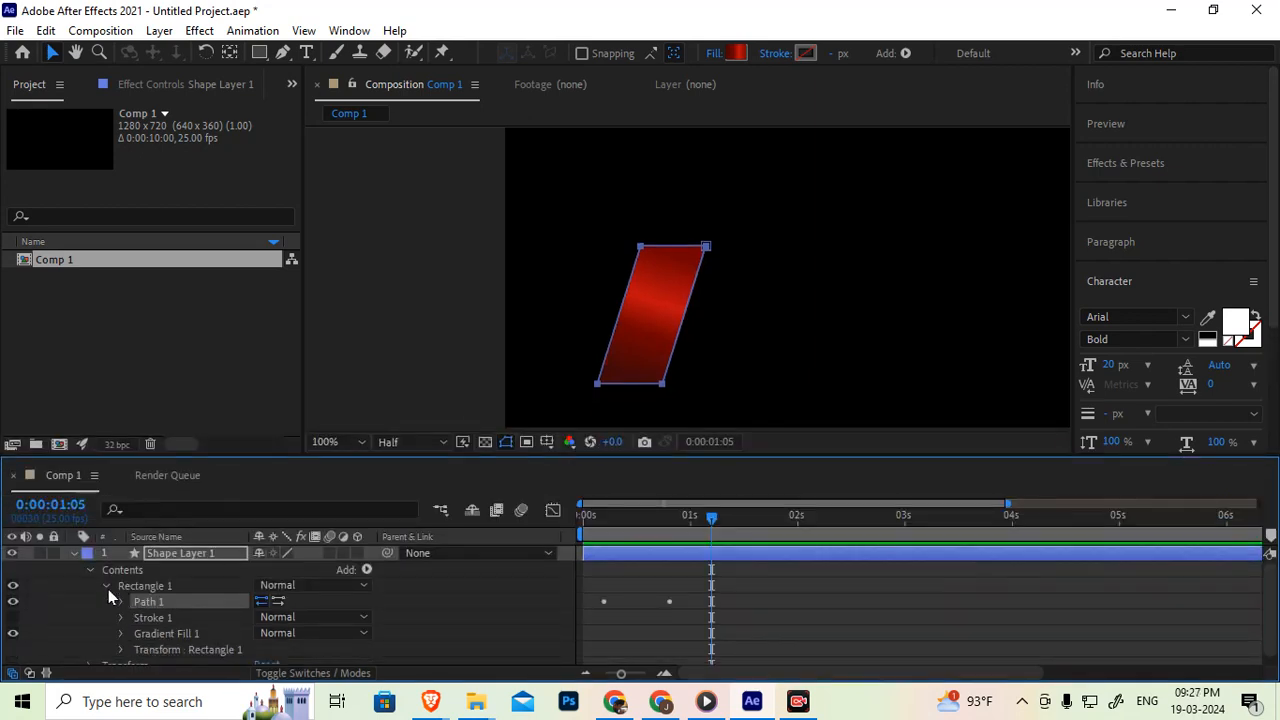
left_click(106, 586)
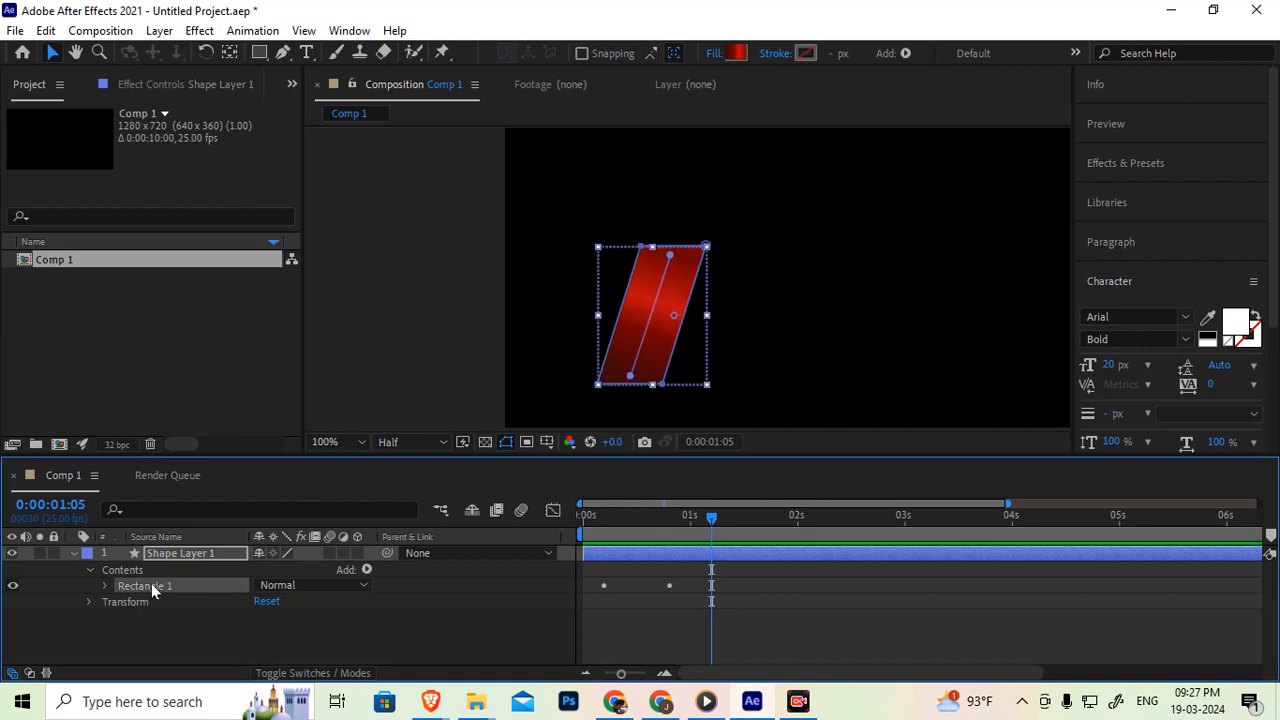
key("ctrl+d")
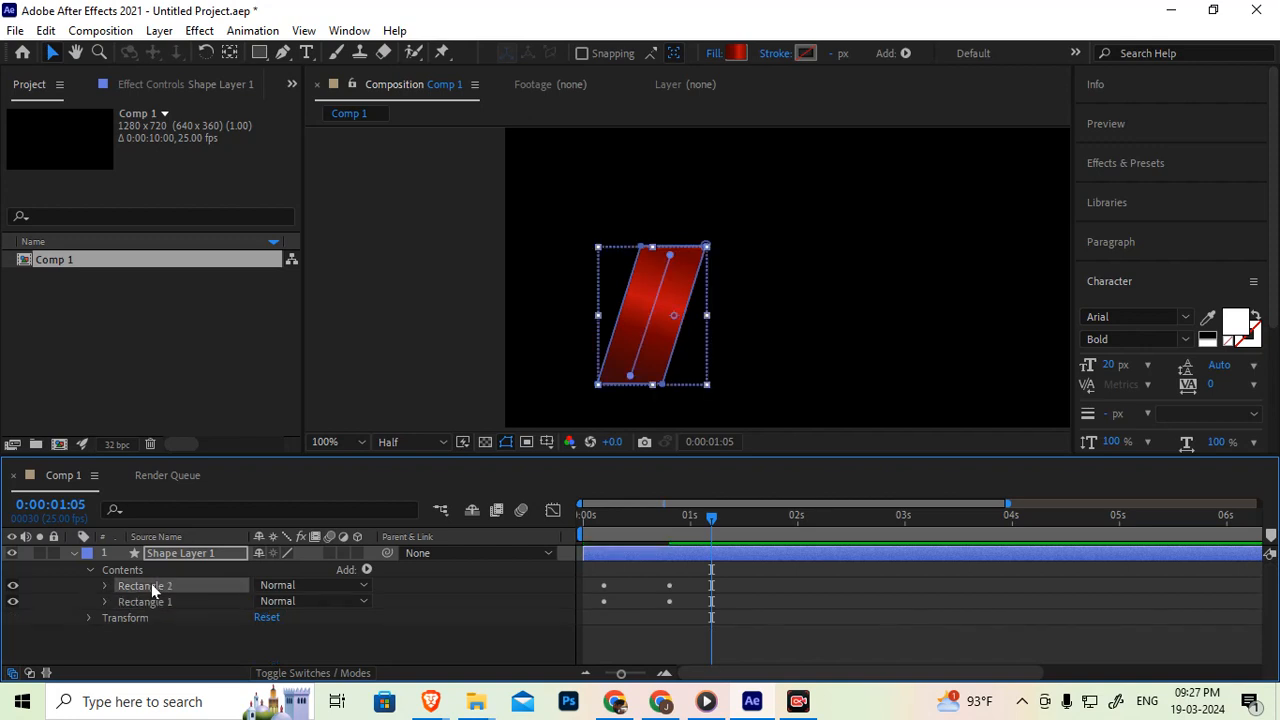
left_click_drag(134, 585, 133, 606)
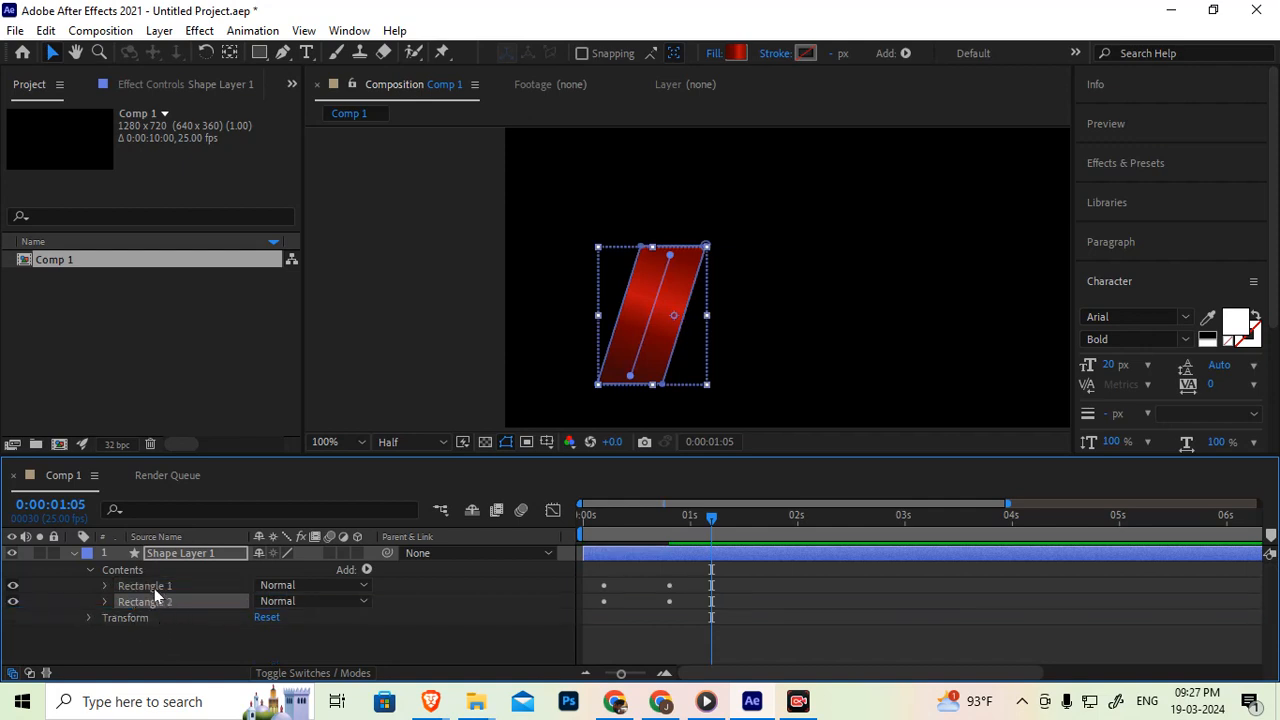
Show only the keyframed properties of Shape Layer 1 and select both Path keyframes of Rectangle 2.
left_click(155, 591)
left_click(150, 599)
left_click(179, 557)
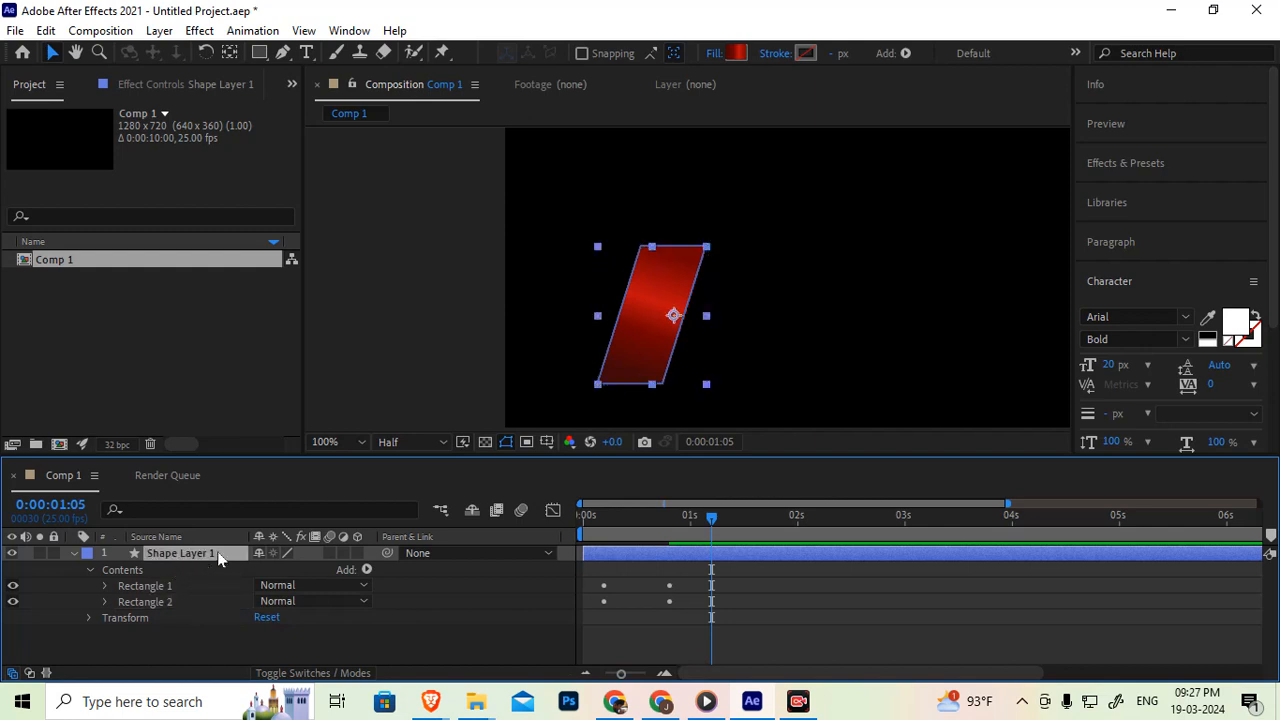
key("u")
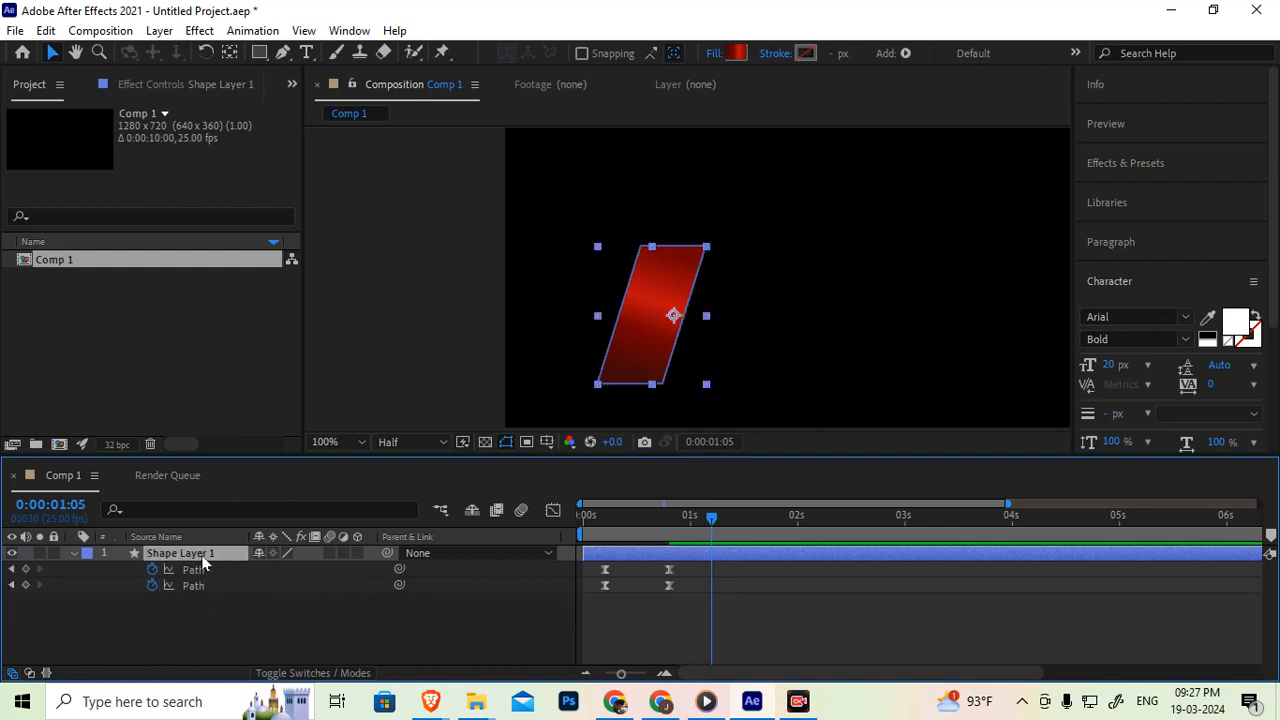
left_click_drag(591, 615, 688, 580)
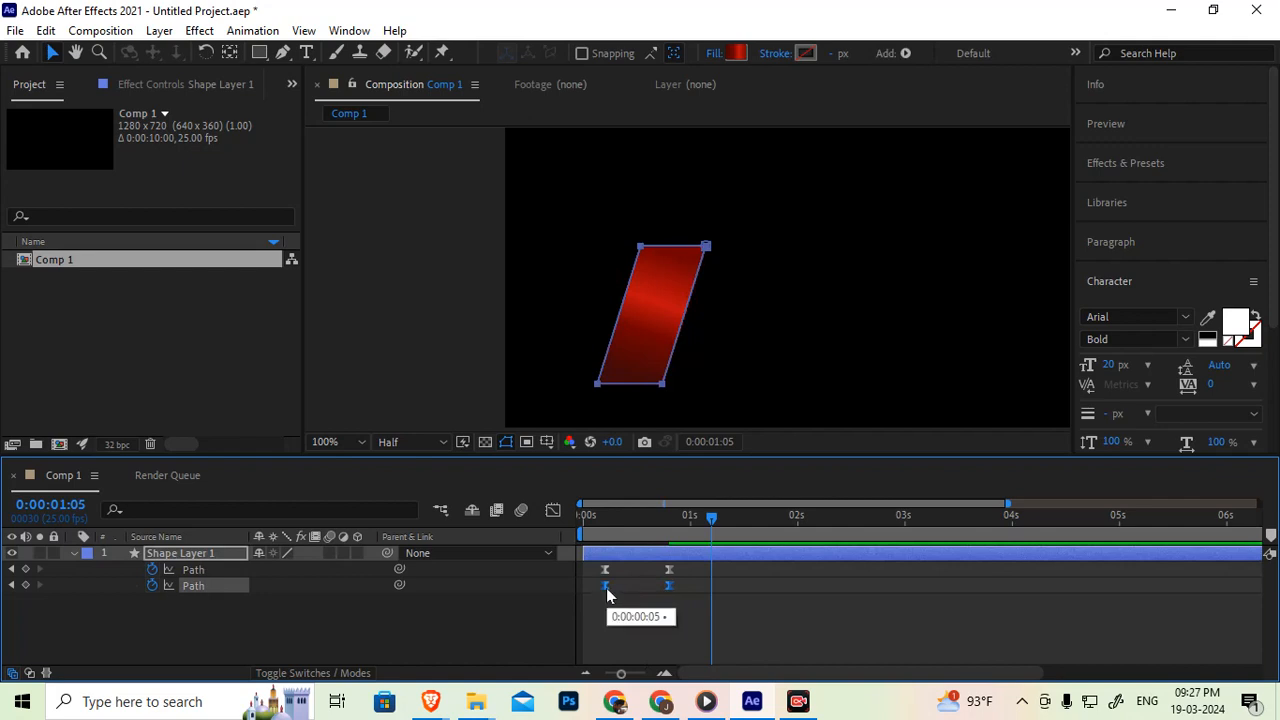
Shift Rectangle 2's two Path keyframes later together, so they sit at about 0:00:00:17 and 0:00:01:07.
left_click_drag(607, 594, 611, 595)
left_click(664, 673)
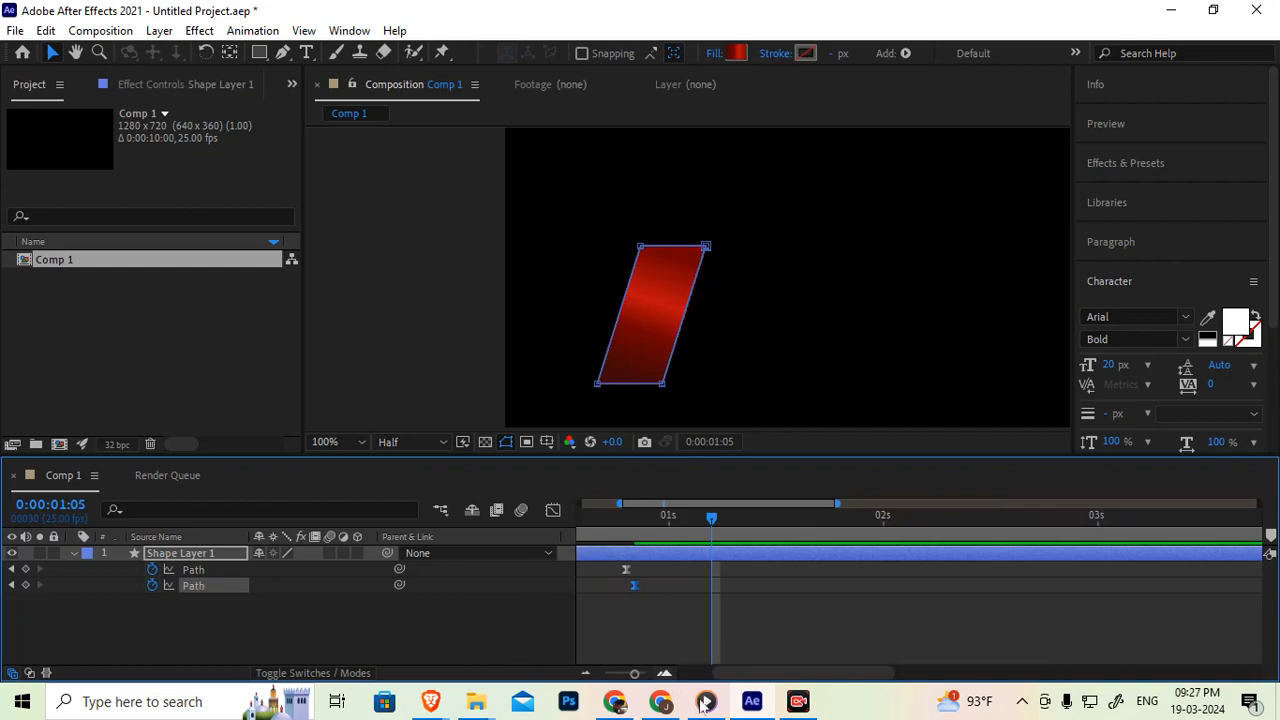
left_click_drag(750, 674, 713, 688)
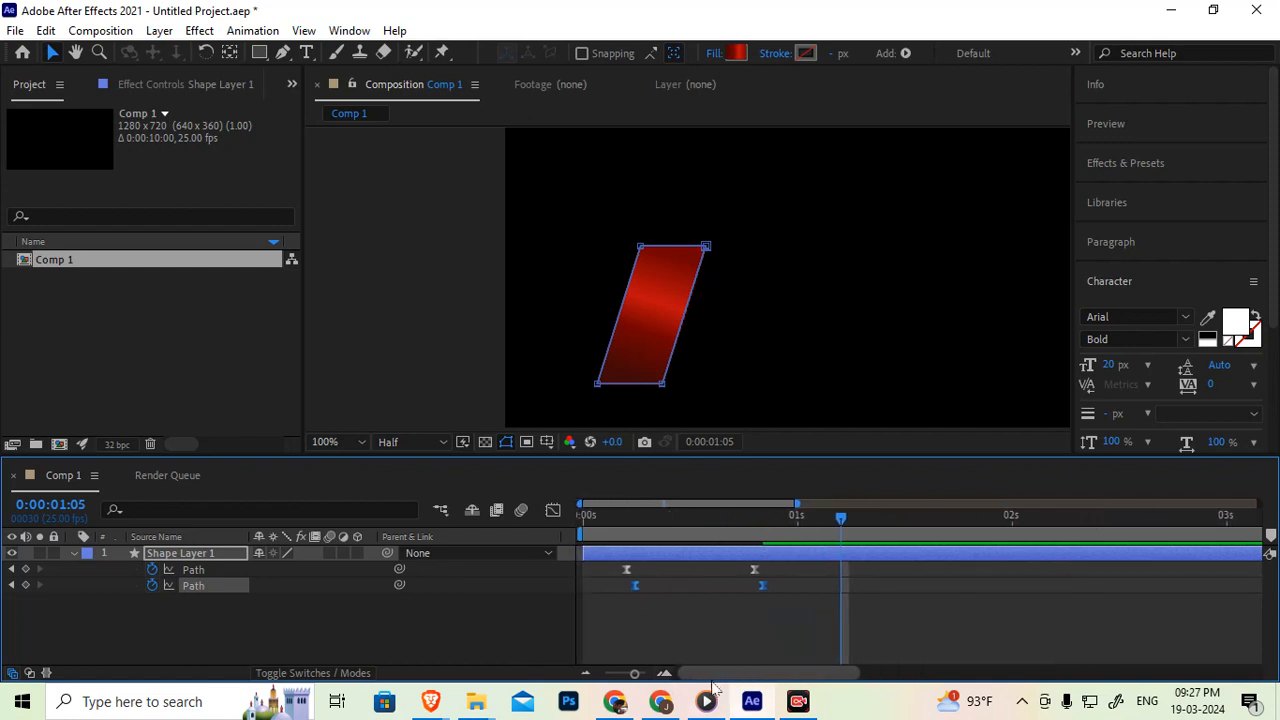
left_click_drag(636, 586, 649, 586)
left_click_drag(609, 520, 691, 532)
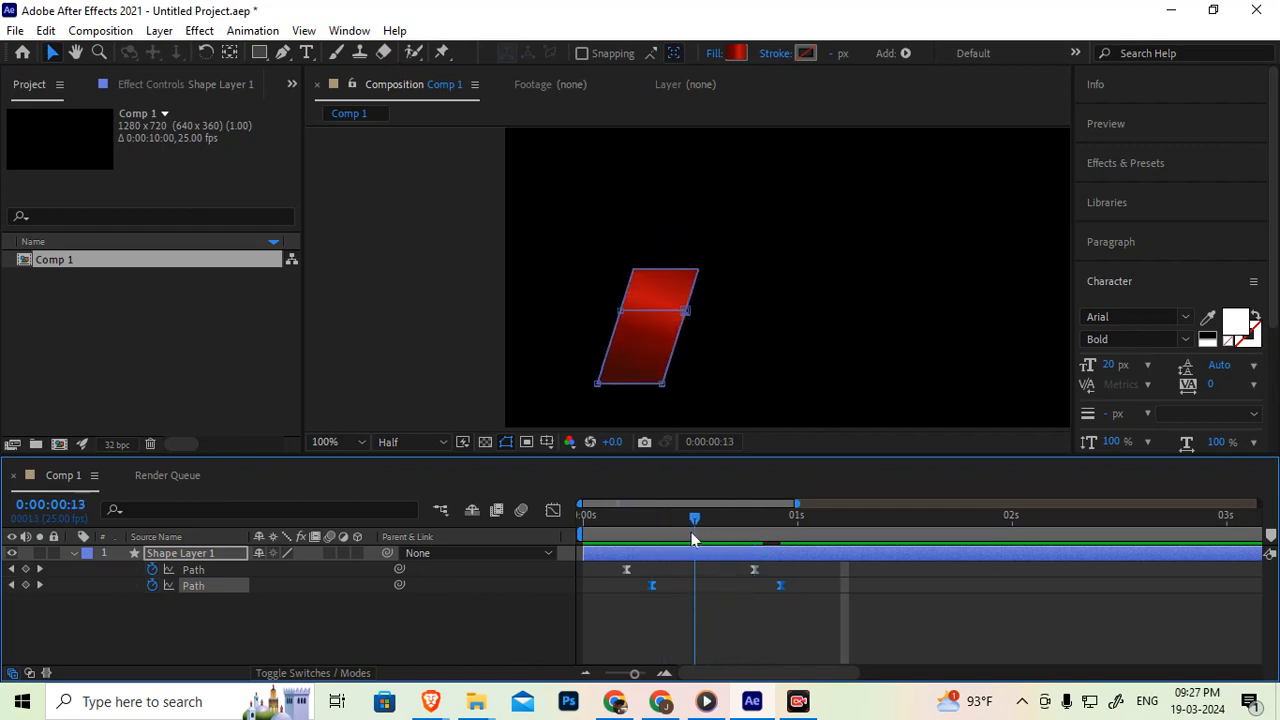
left_click(689, 530)
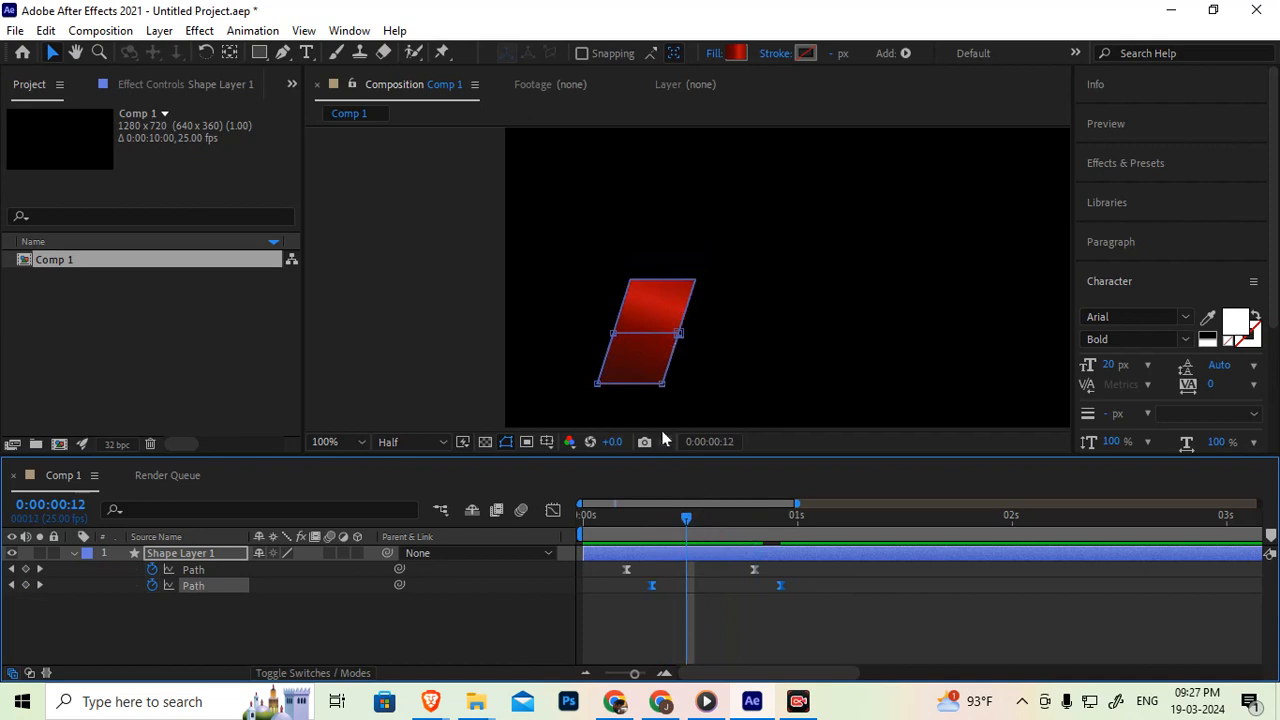
left_click_drag(653, 586, 729, 588)
left_click_drag(689, 523, 858, 518)
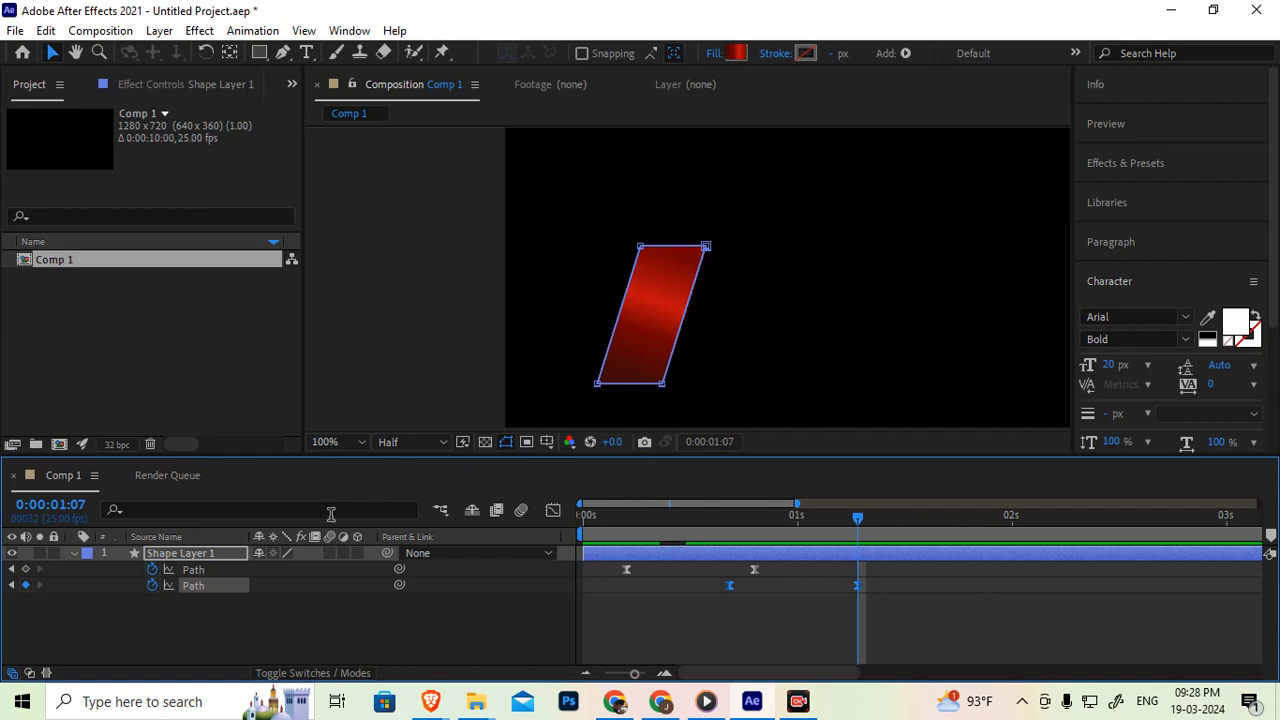
Show all contents of Shape Layer 1, collapse Rectangle 1, and expand the transform properties of Rectangle 2.
left_click(73, 553)
left_click(73, 553)
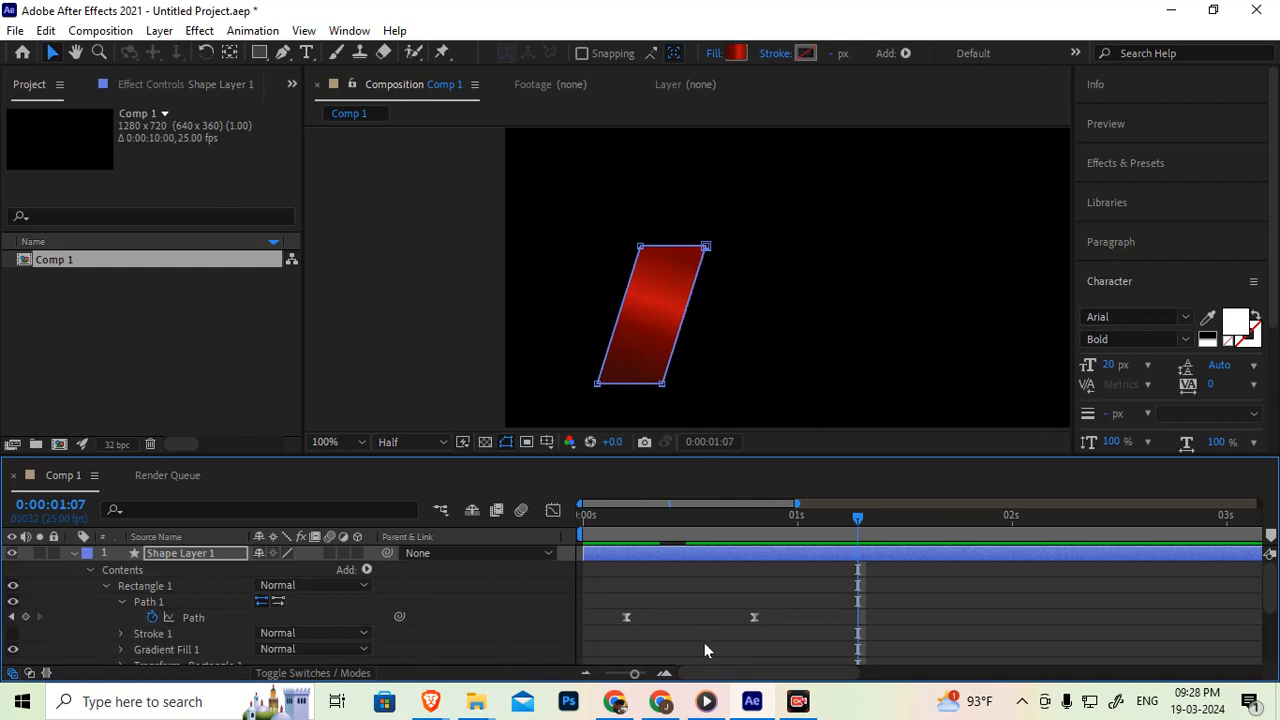
left_click(106, 585)
left_click(151, 604)
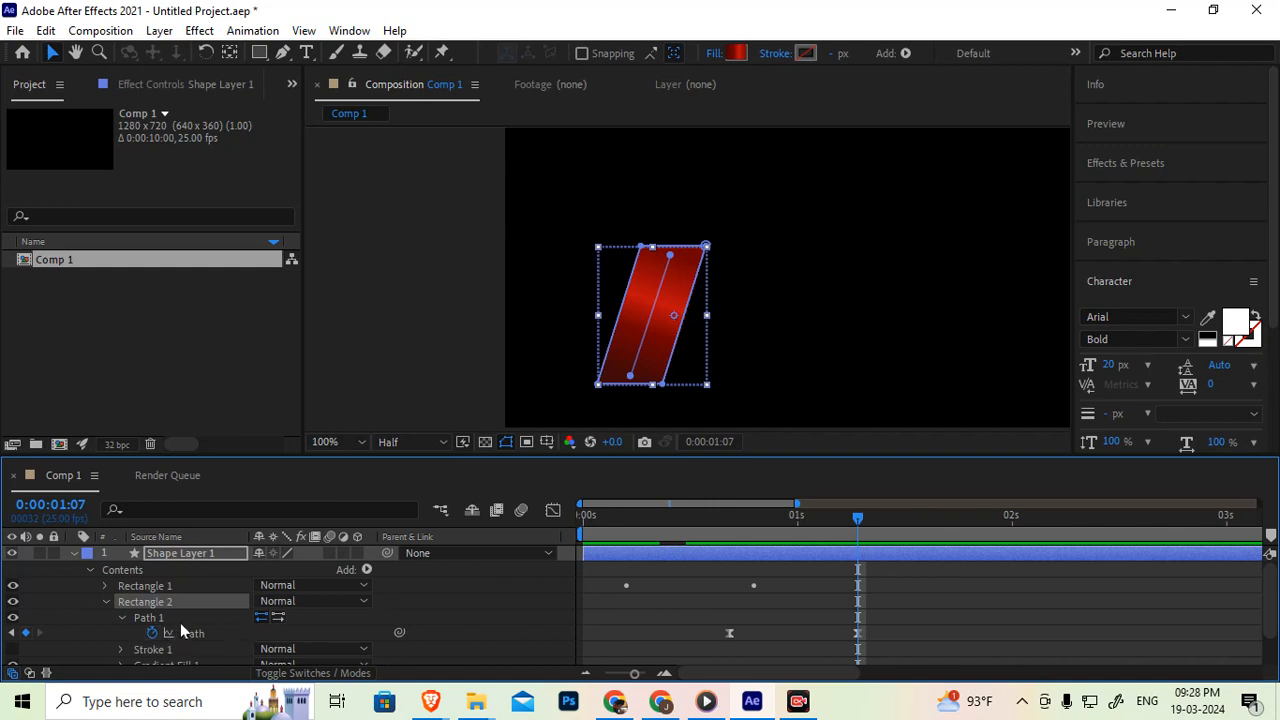
scroll(176, 604, "down", 1)
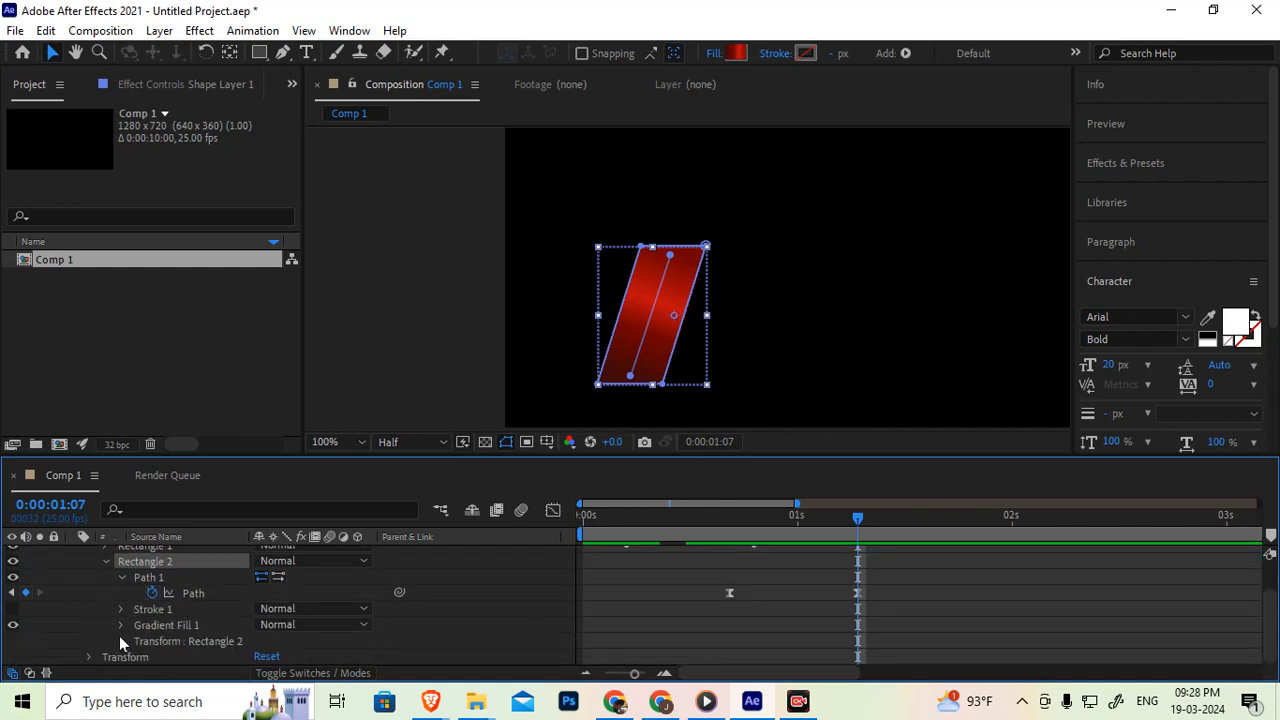
left_click(121, 578)
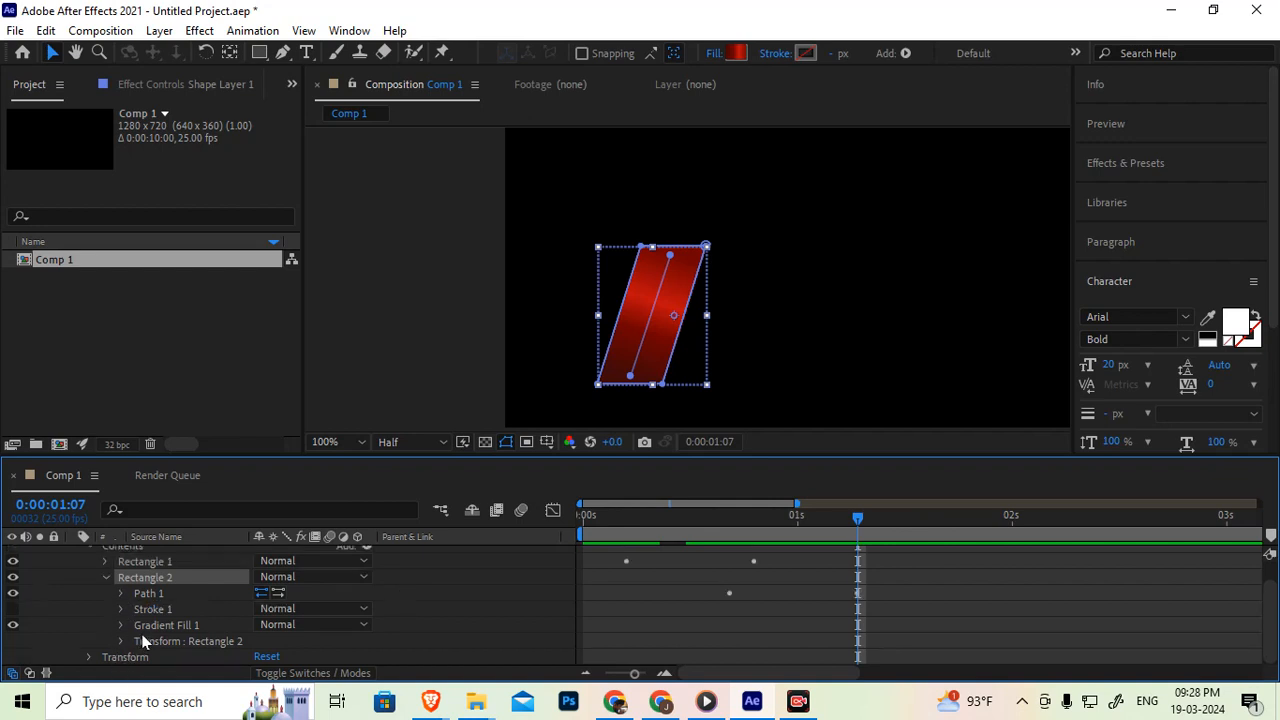
left_click(147, 641)
left_click(120, 641)
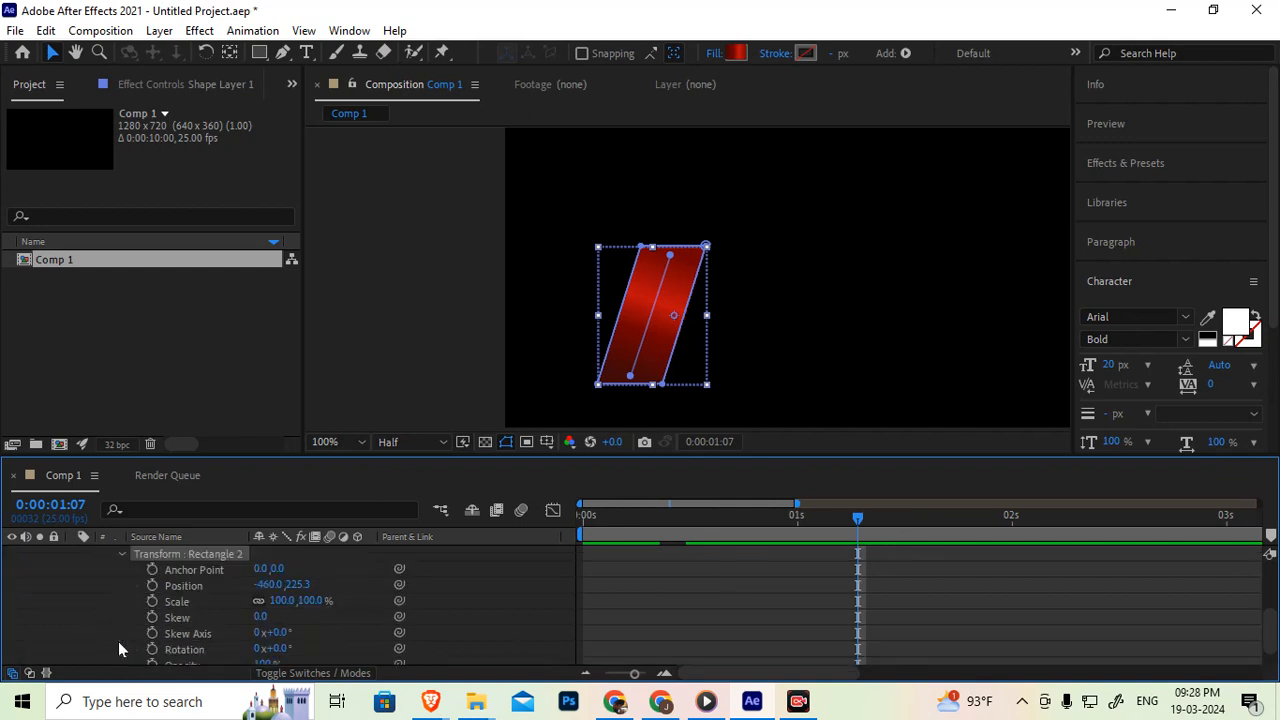
Offset Rectangle 2 up and to the right of Rectangle 1 by setting its Position to -403.0, 154.3.
left_click(188, 585)
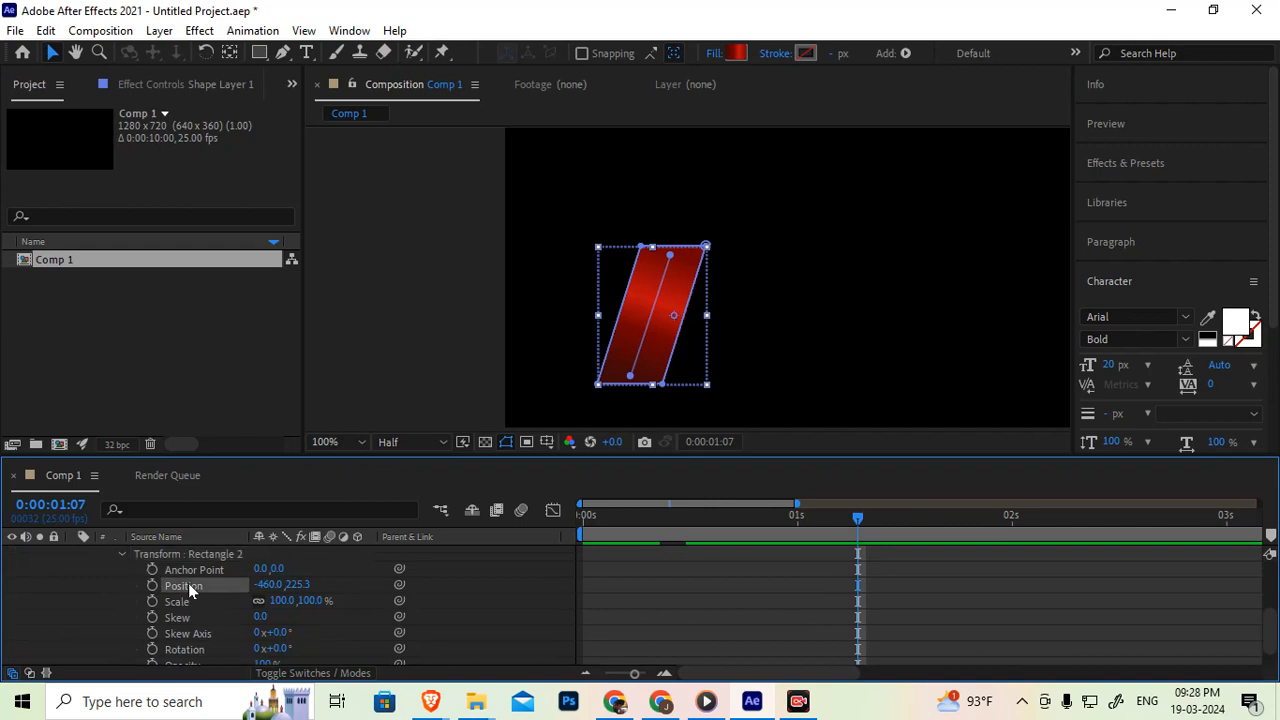
scroll(740, 606, "up", 2)
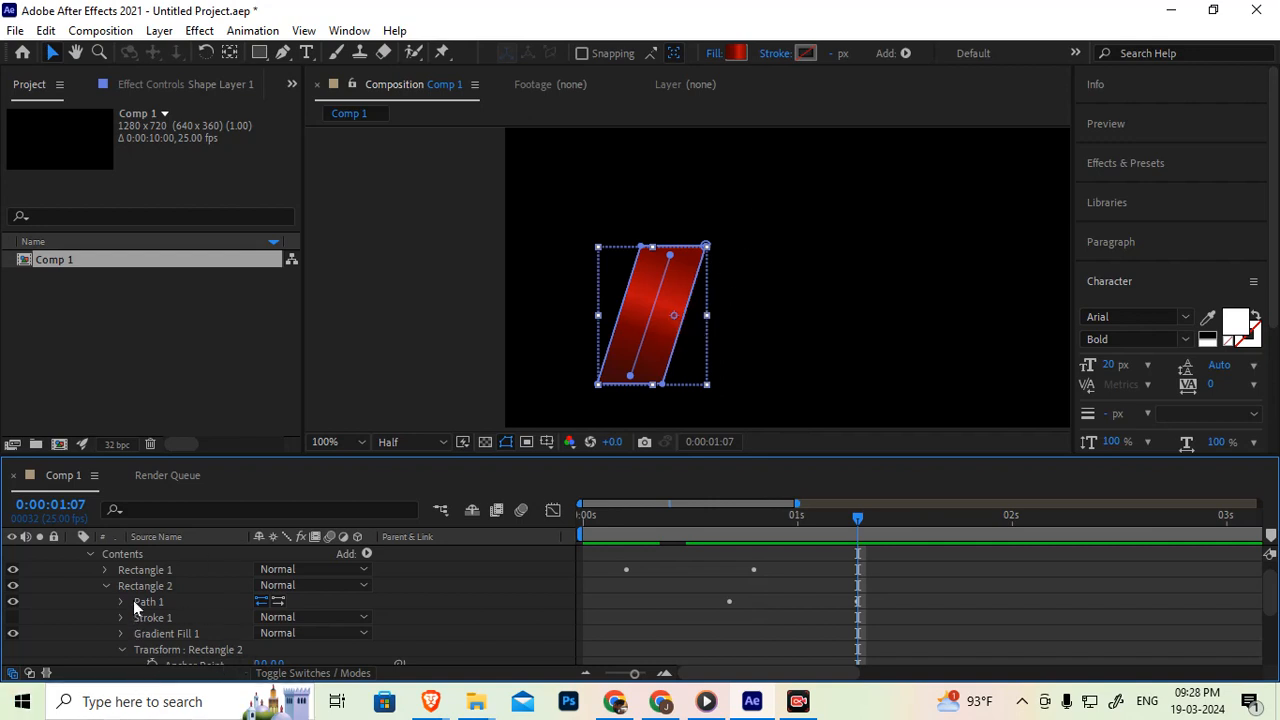
scroll(172, 624, "down", 3)
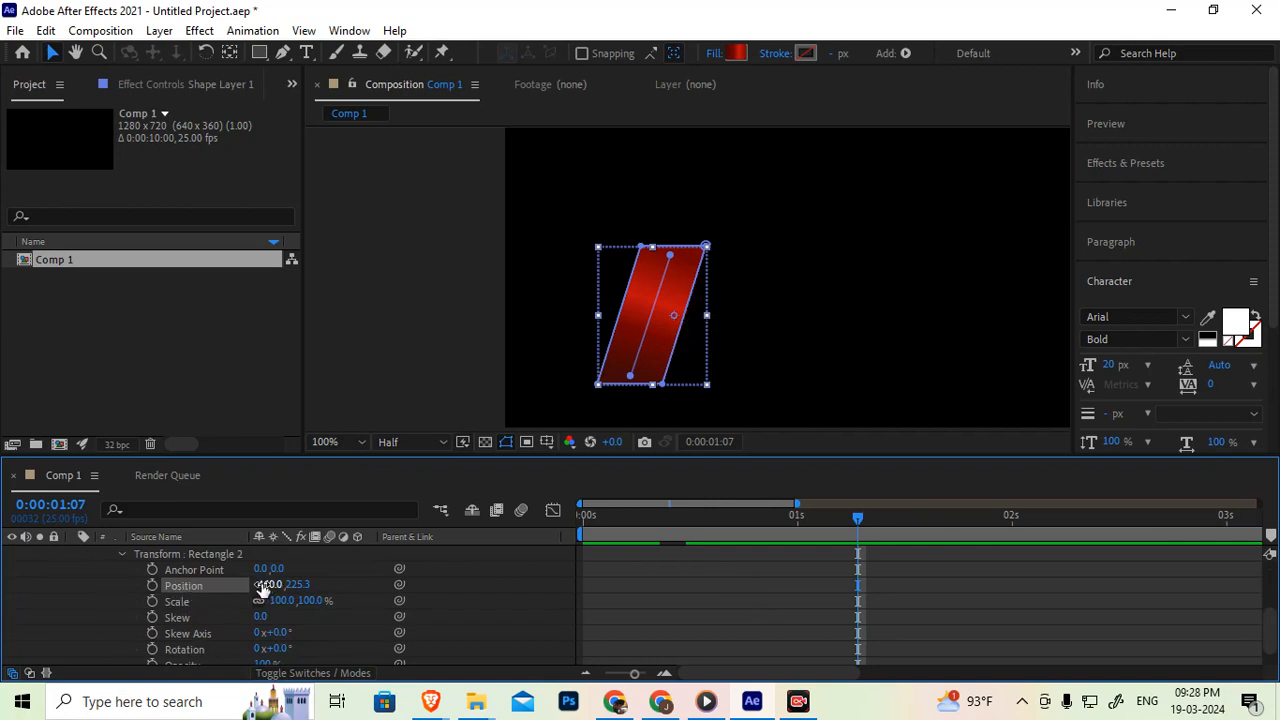
left_click_drag(265, 584, 298, 586)
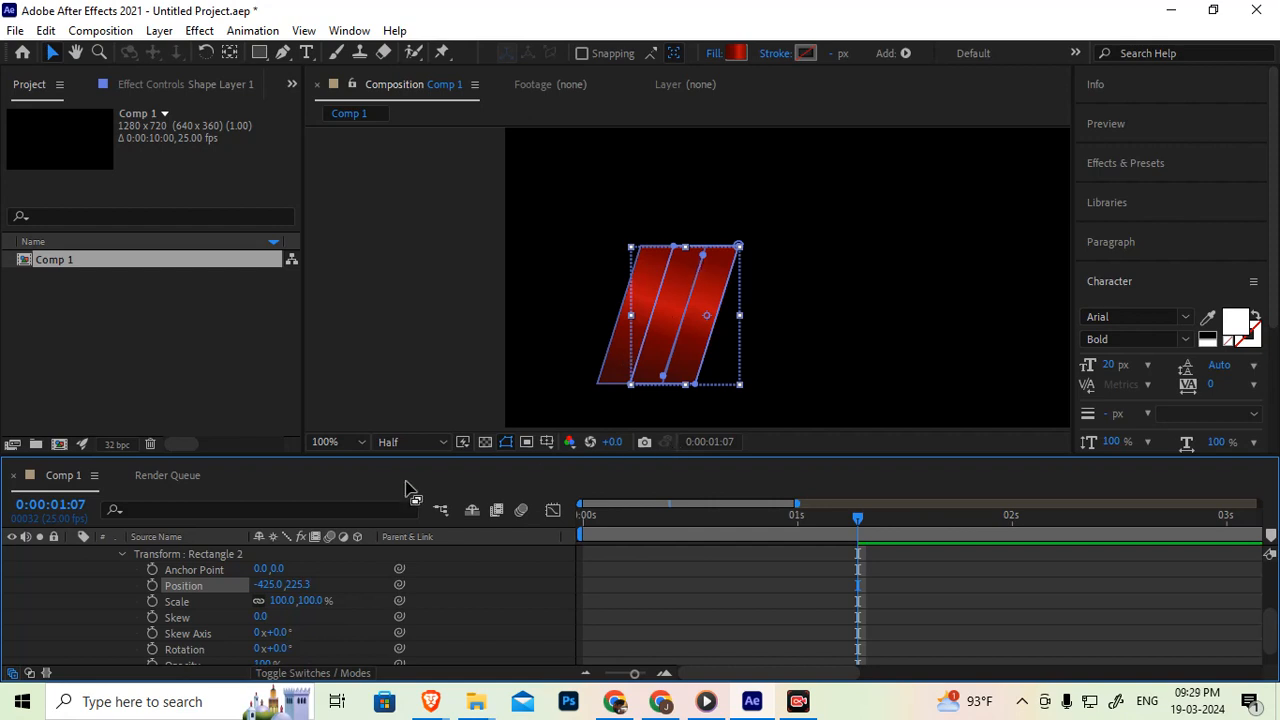
left_click_drag(298, 586, 221, 598)
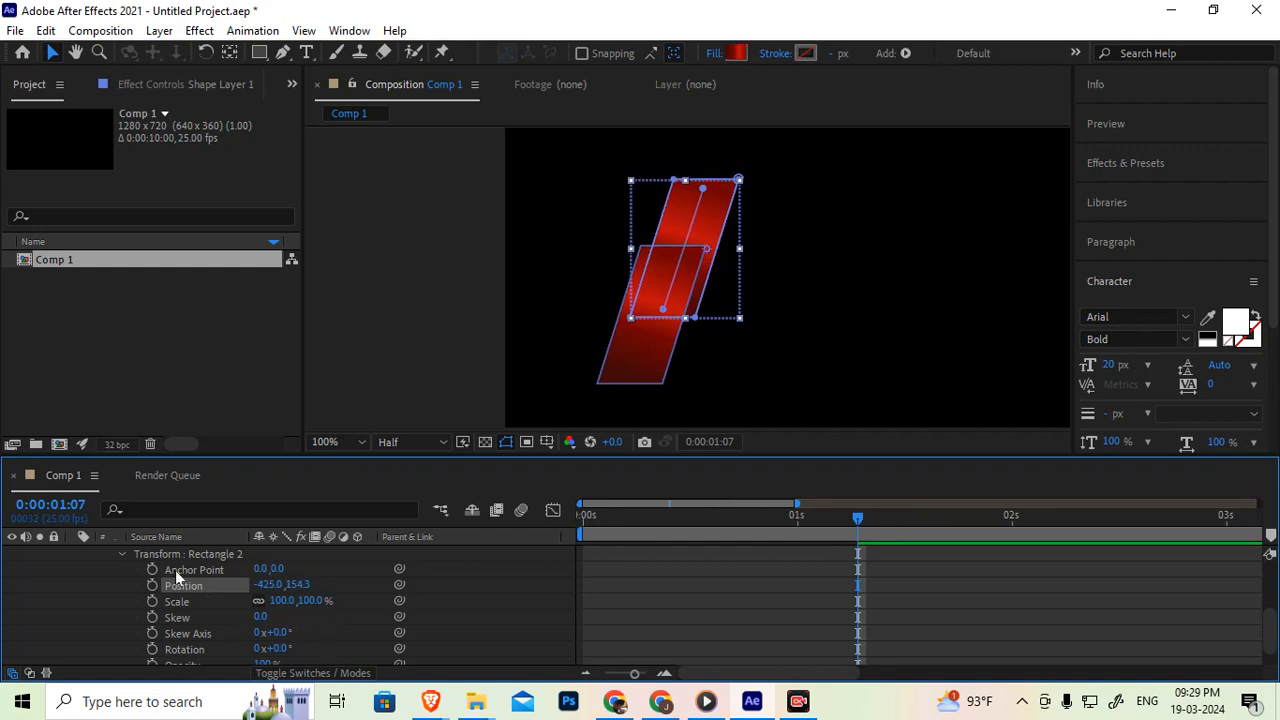
left_click_drag(268, 584, 285, 584)
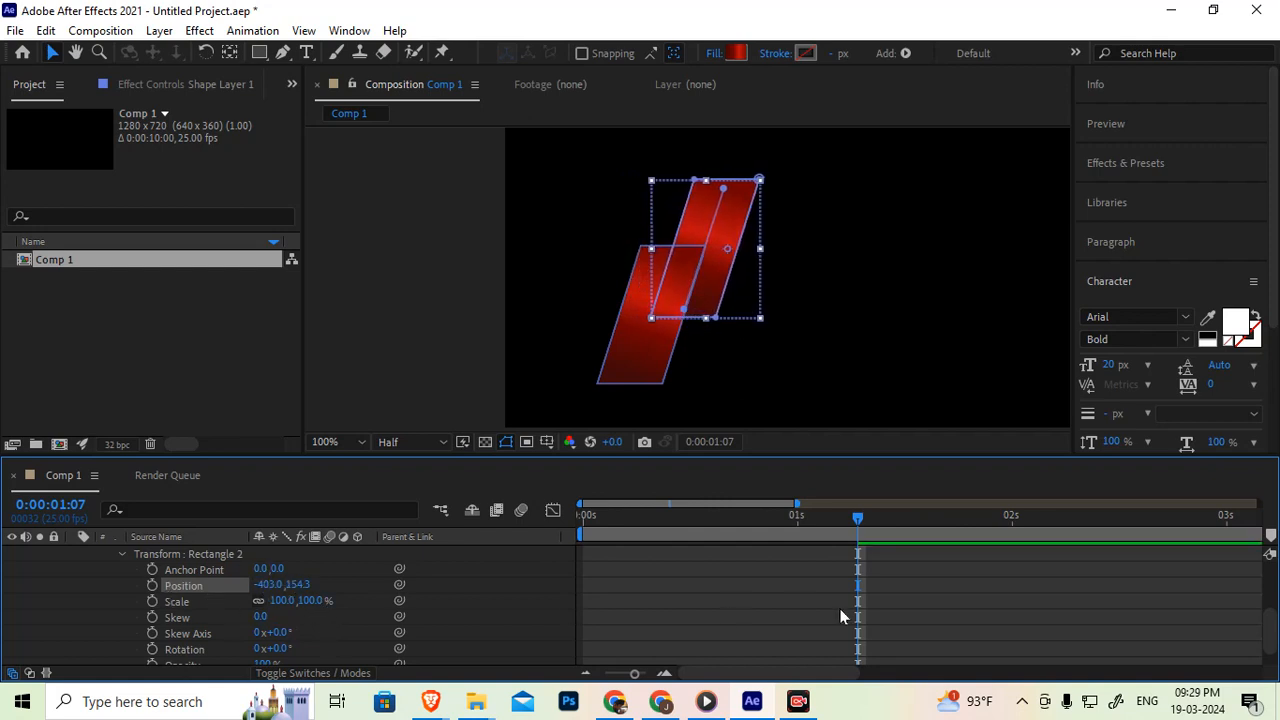
Play back the staggered growth of both rectangles from the start and return to 0:00:00:00.
left_click(586, 516)
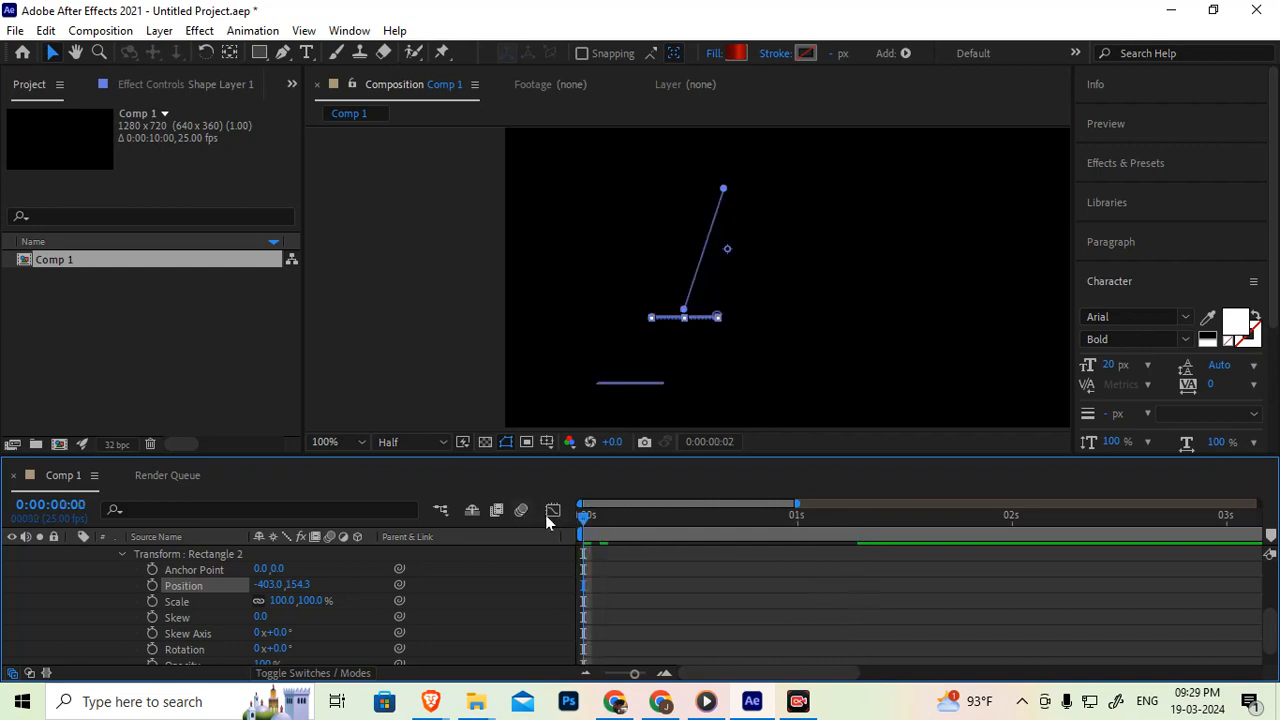
left_click(89, 582)
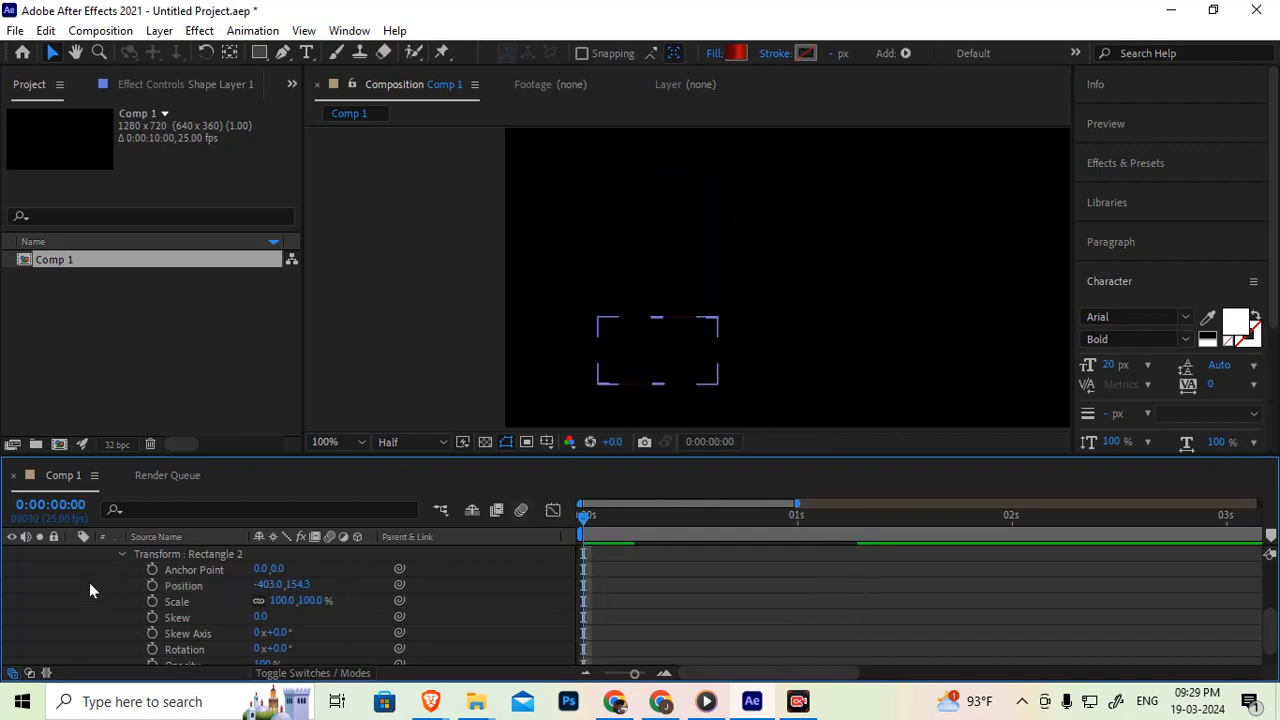
left_click(712, 620)
key("space")
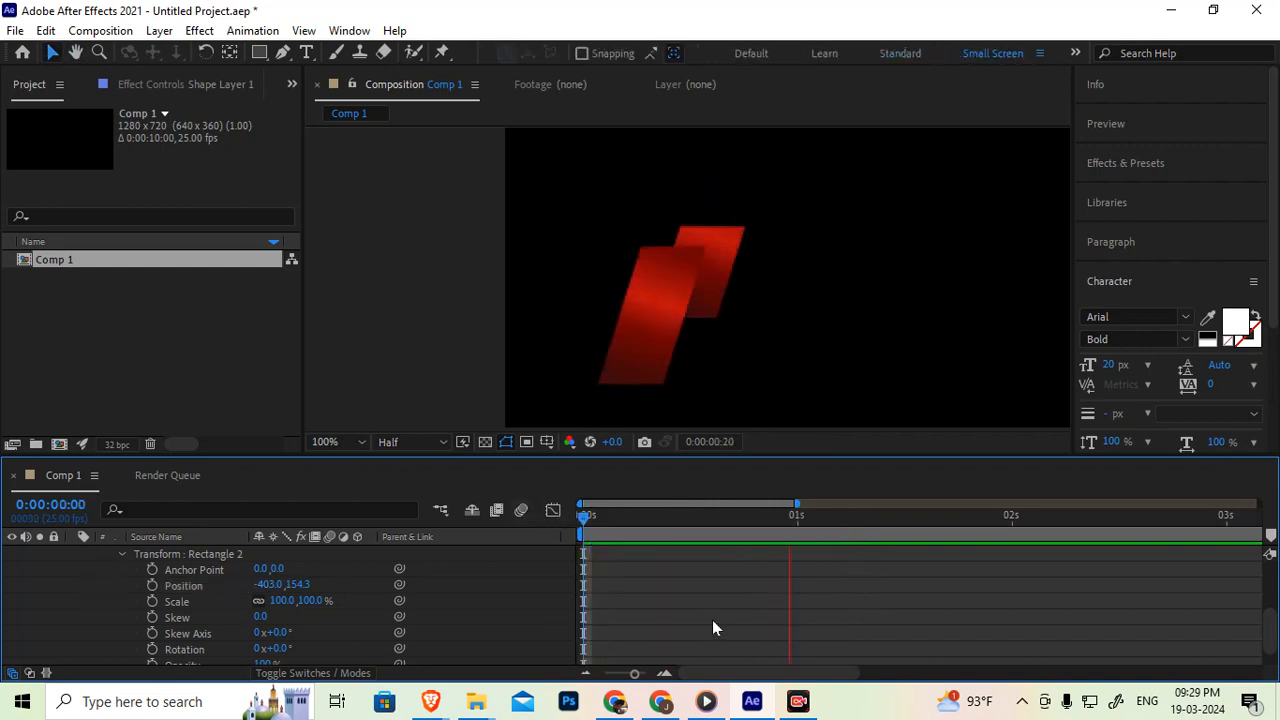
key("space")
left_click_drag(718, 518, 480, 554)
left_click(226, 553)
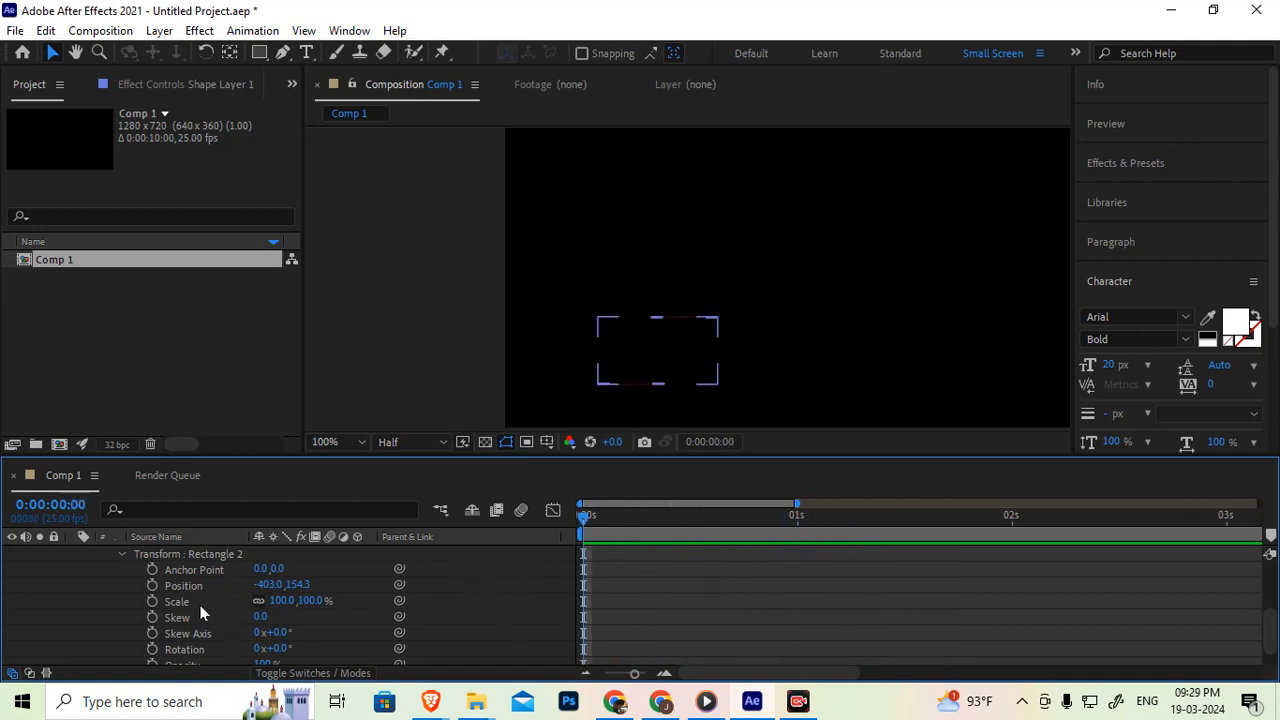
Collapse Rectangle 2, show only the layer's keyframed properties, and go to Rectangle 1's first Path keyframe at 0:00:00:05.
left_click(182, 585)
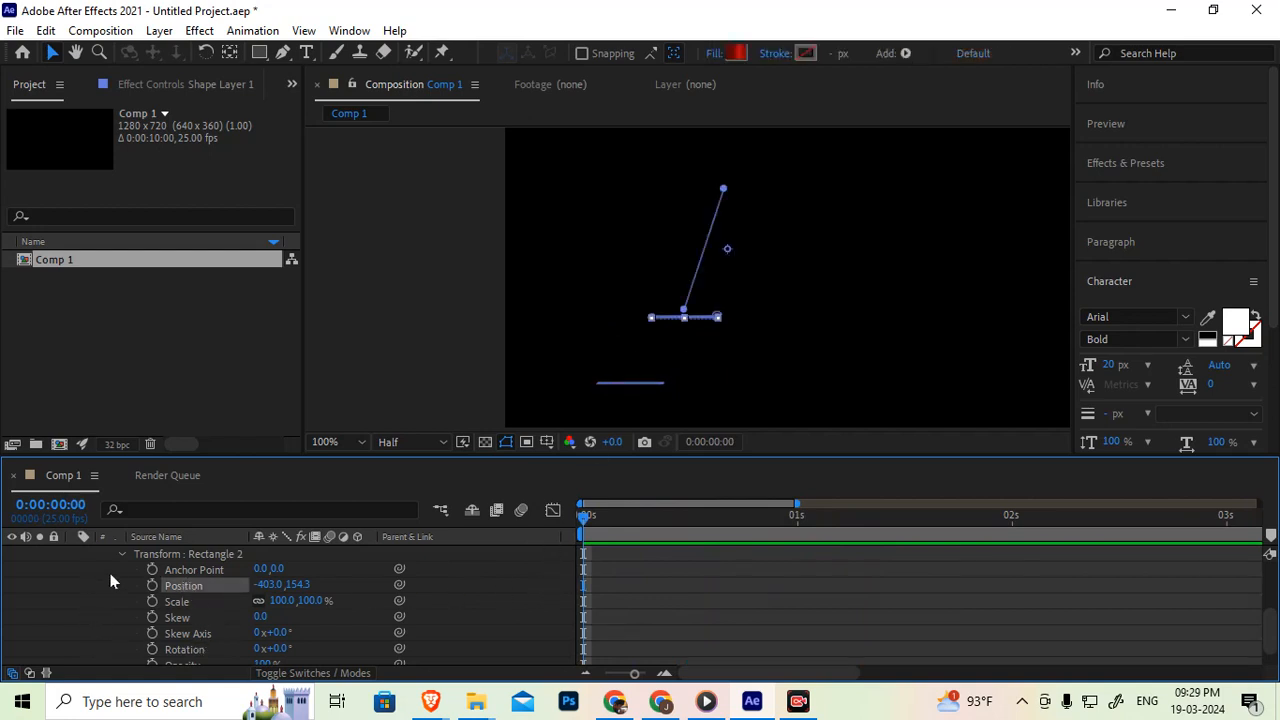
scroll(133, 589, "up", 3)
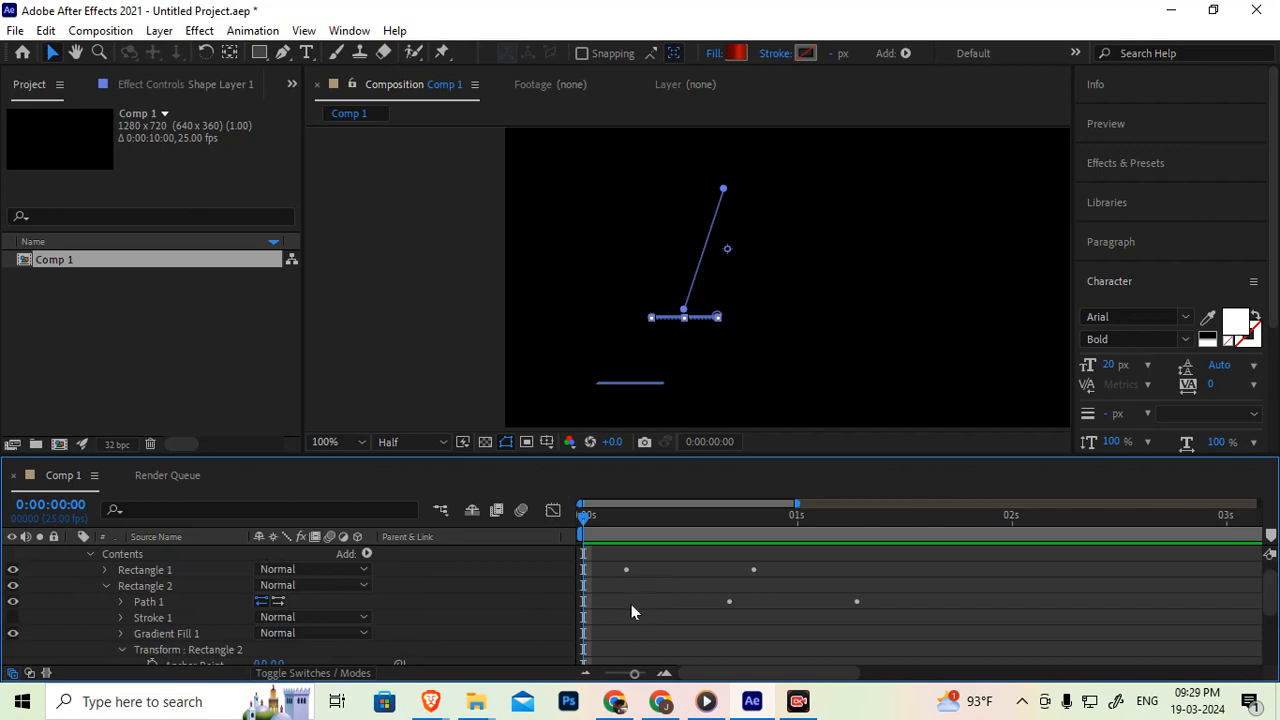
left_click(104, 585)
left_click(179, 553)
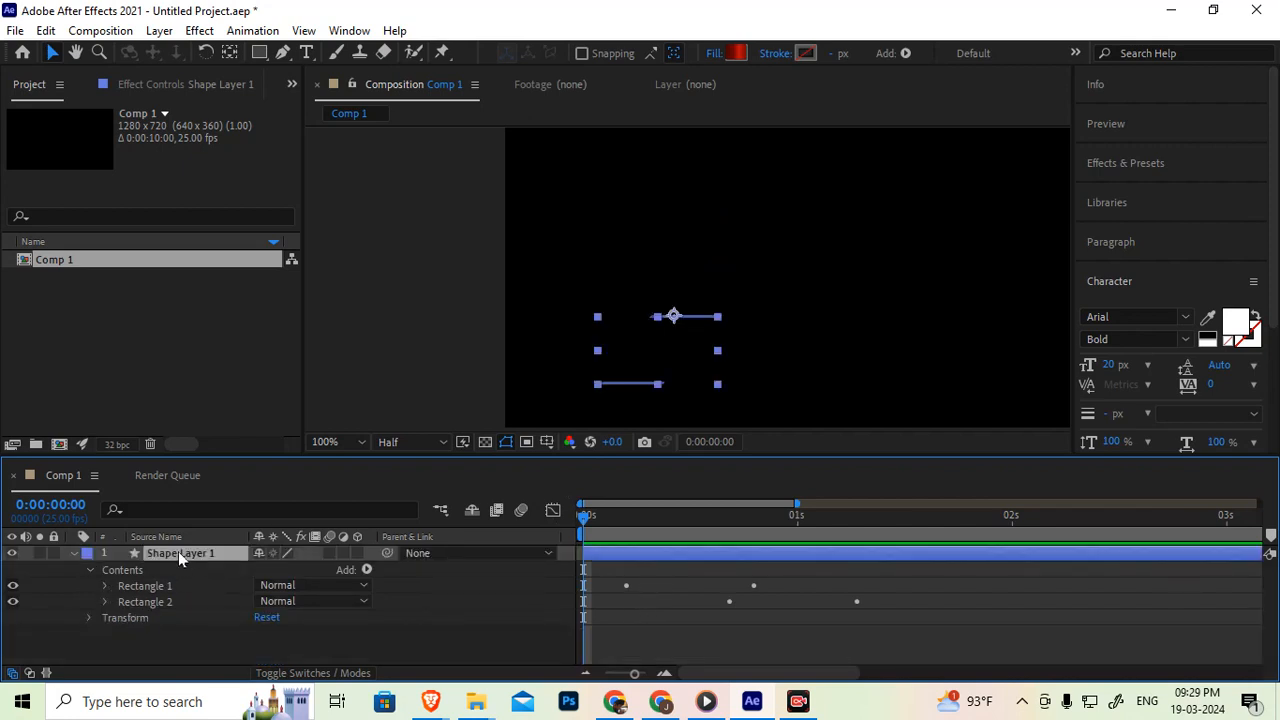
key("u")
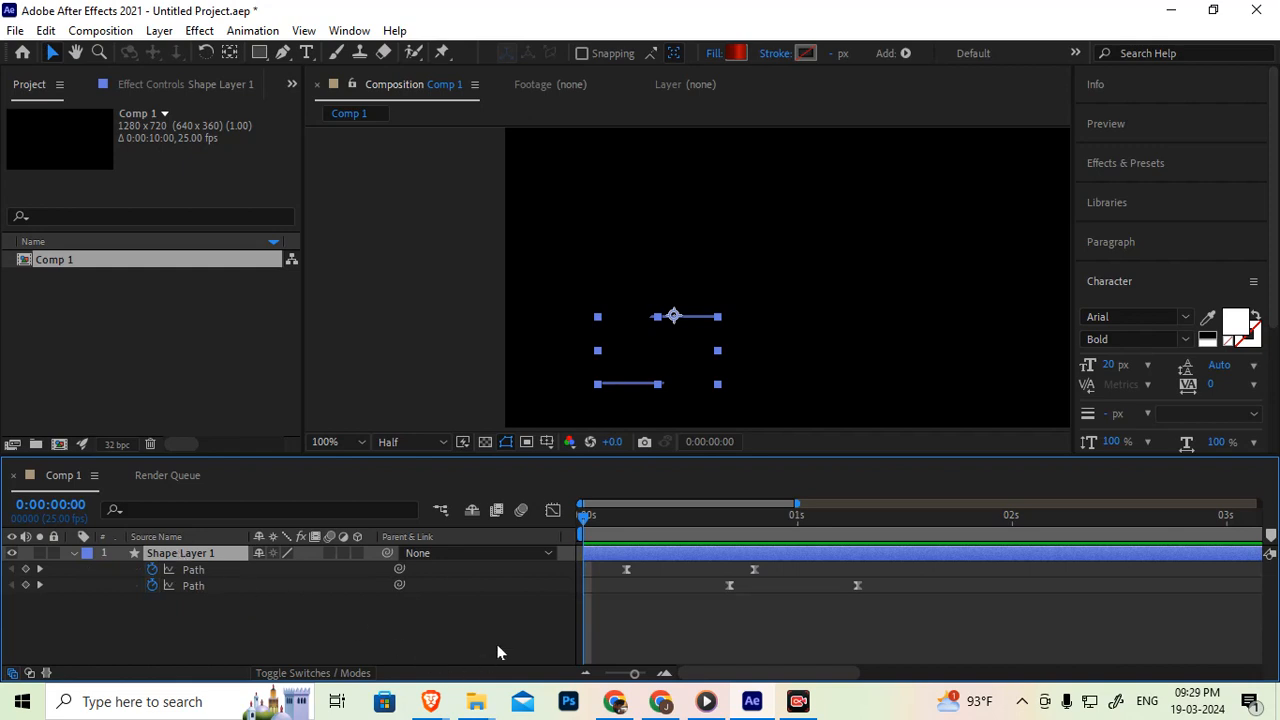
left_click_drag(613, 581, 640, 562)
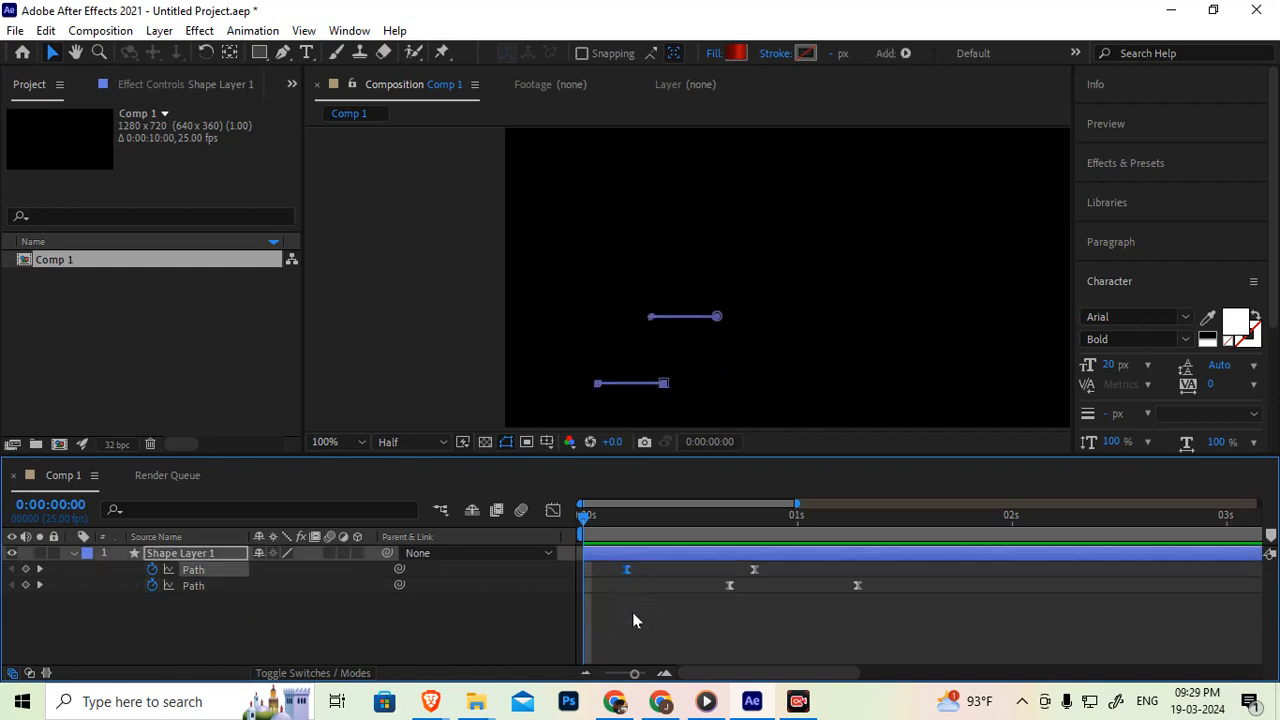
key("k")
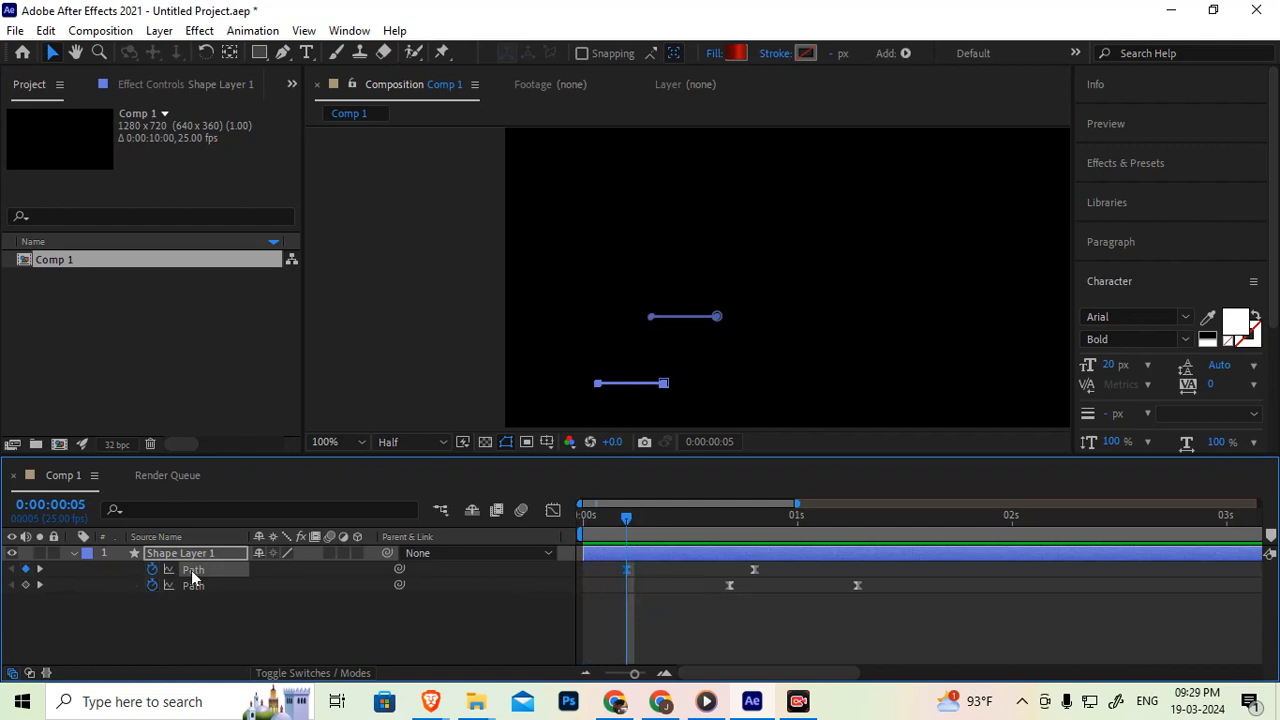
At 0:00:00:05, lower the upper edge of Rectangle 1's path until it lies flat on its lower edge.
left_click(73, 554)
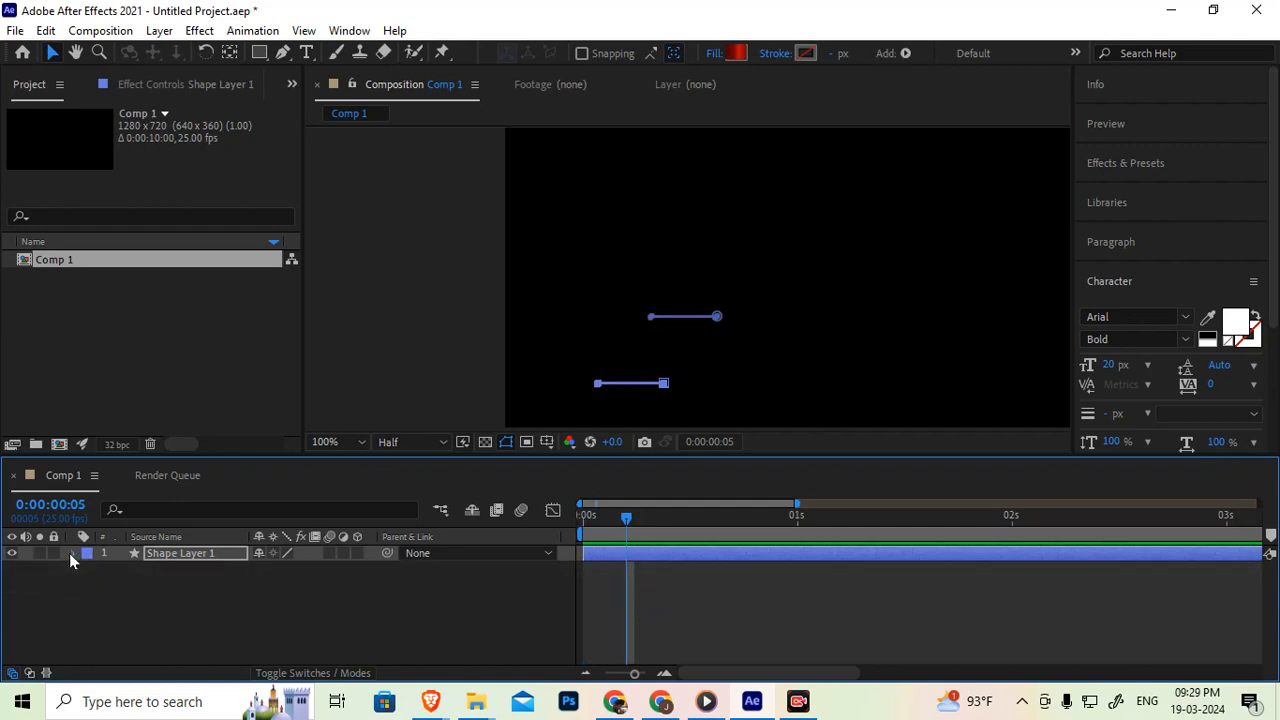
left_click(73, 554)
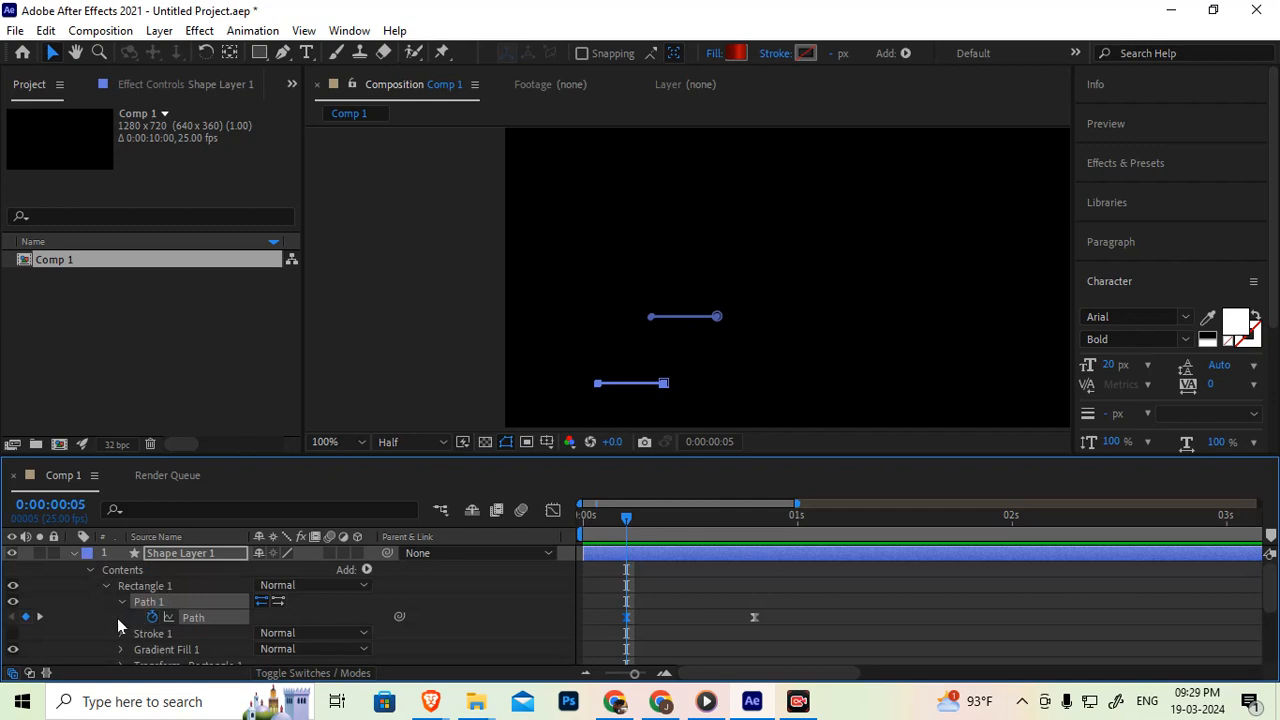
left_click(116, 618)
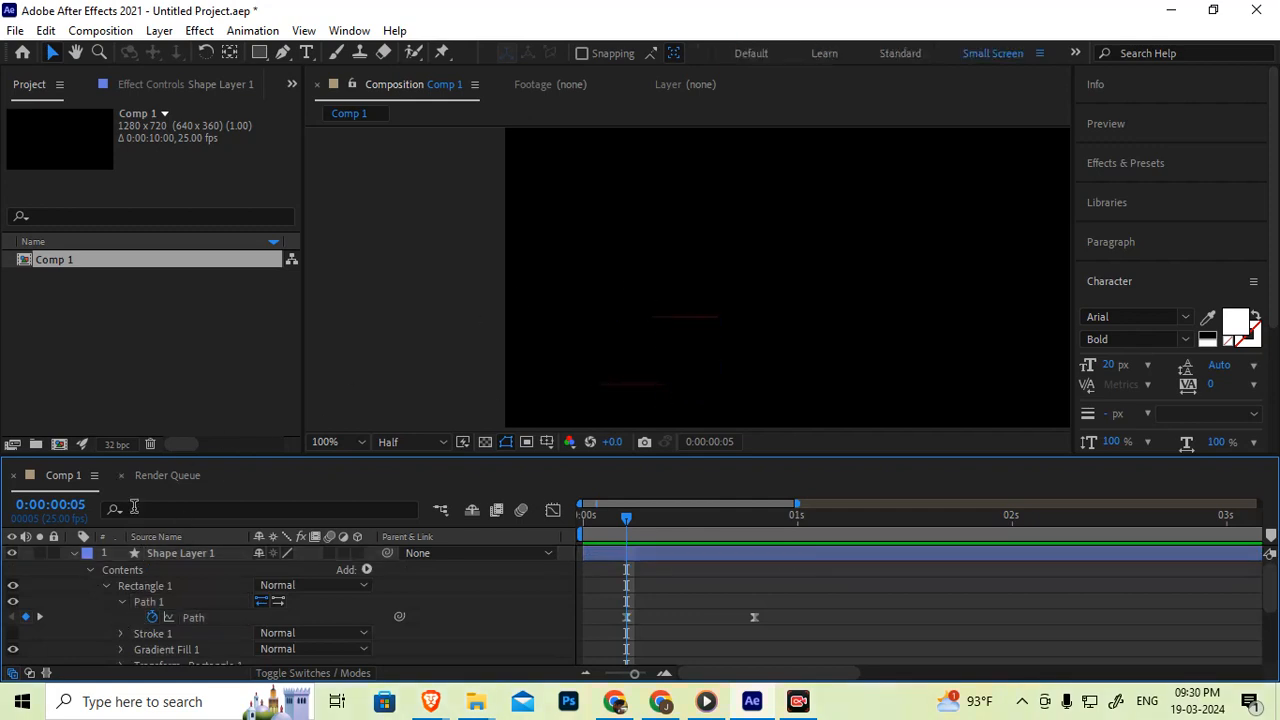
left_click(196, 617)
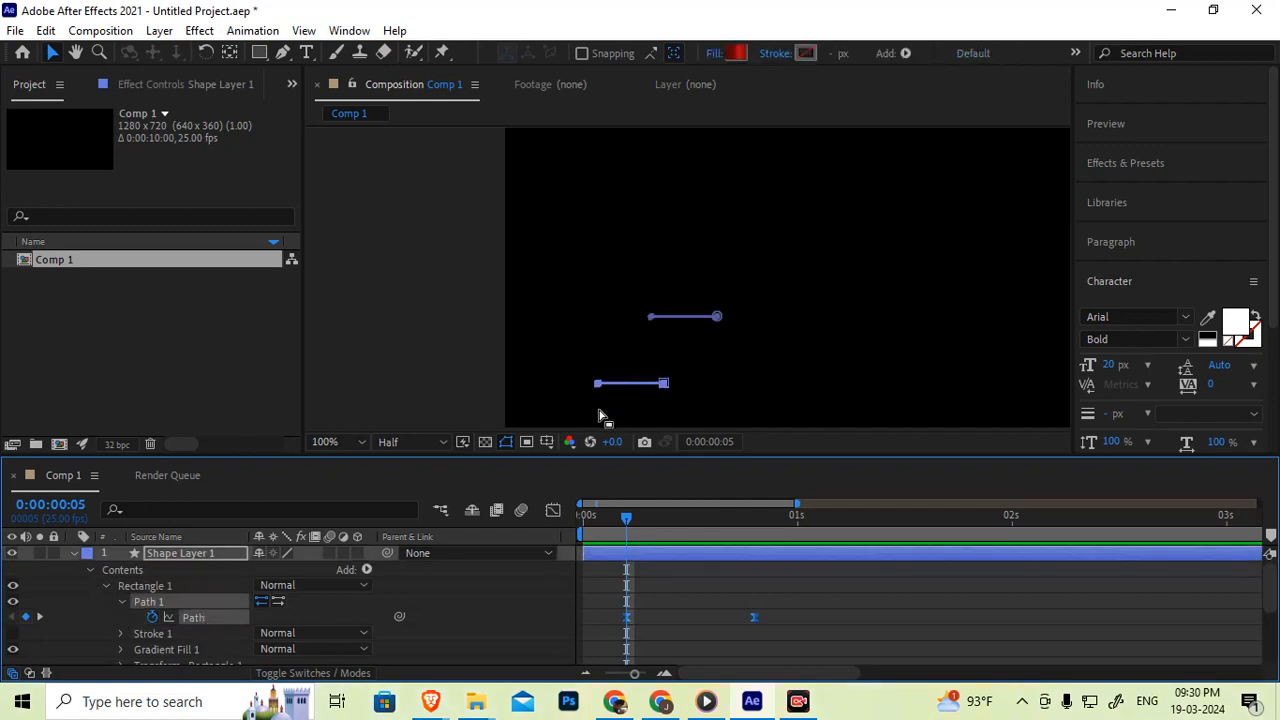
scroll(598, 415, "up", 5)
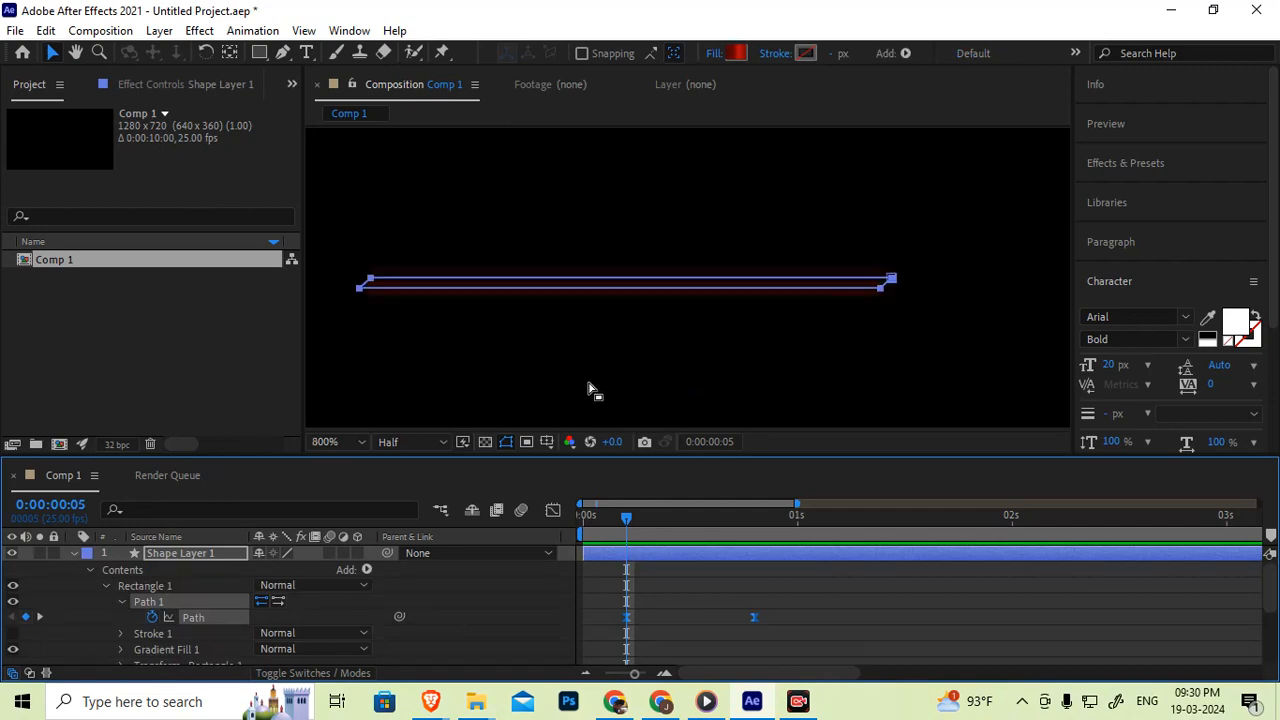
left_click(381, 279)
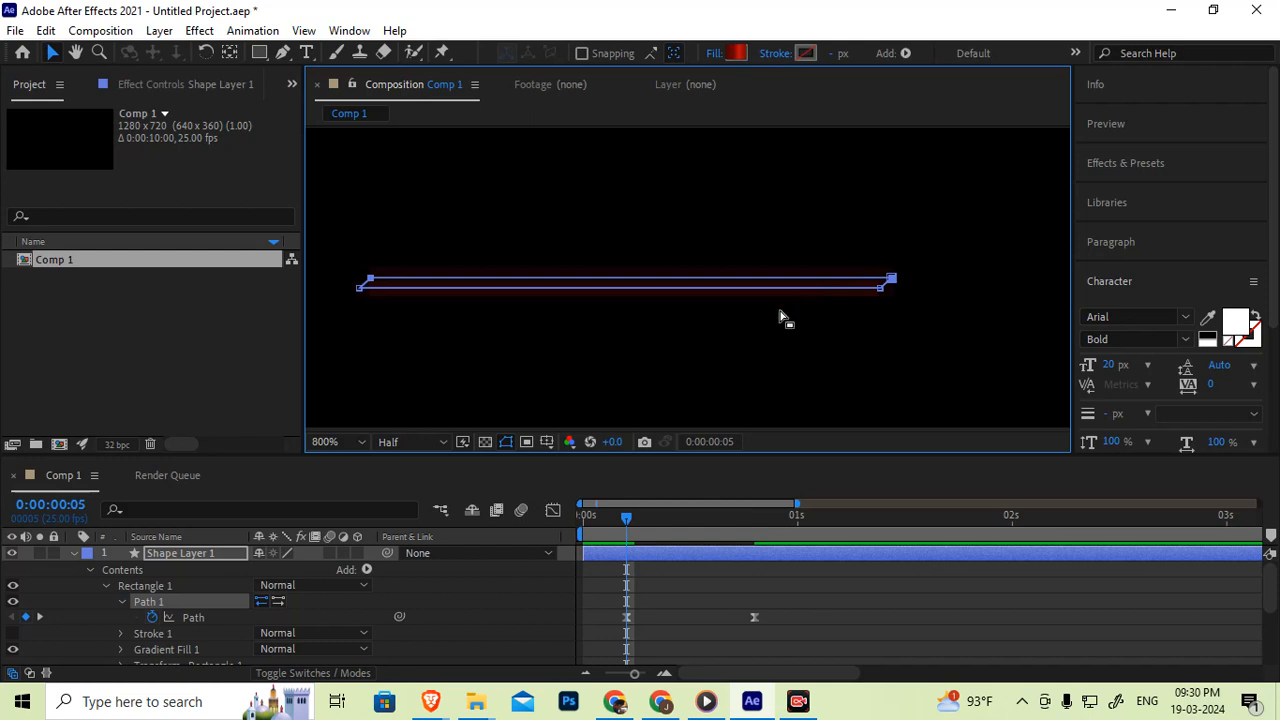
key("Down")
key("Down")
key("Down")
key("Down")
key("Down")
key("Down")
key("Down")
key("Down")
key("Down")
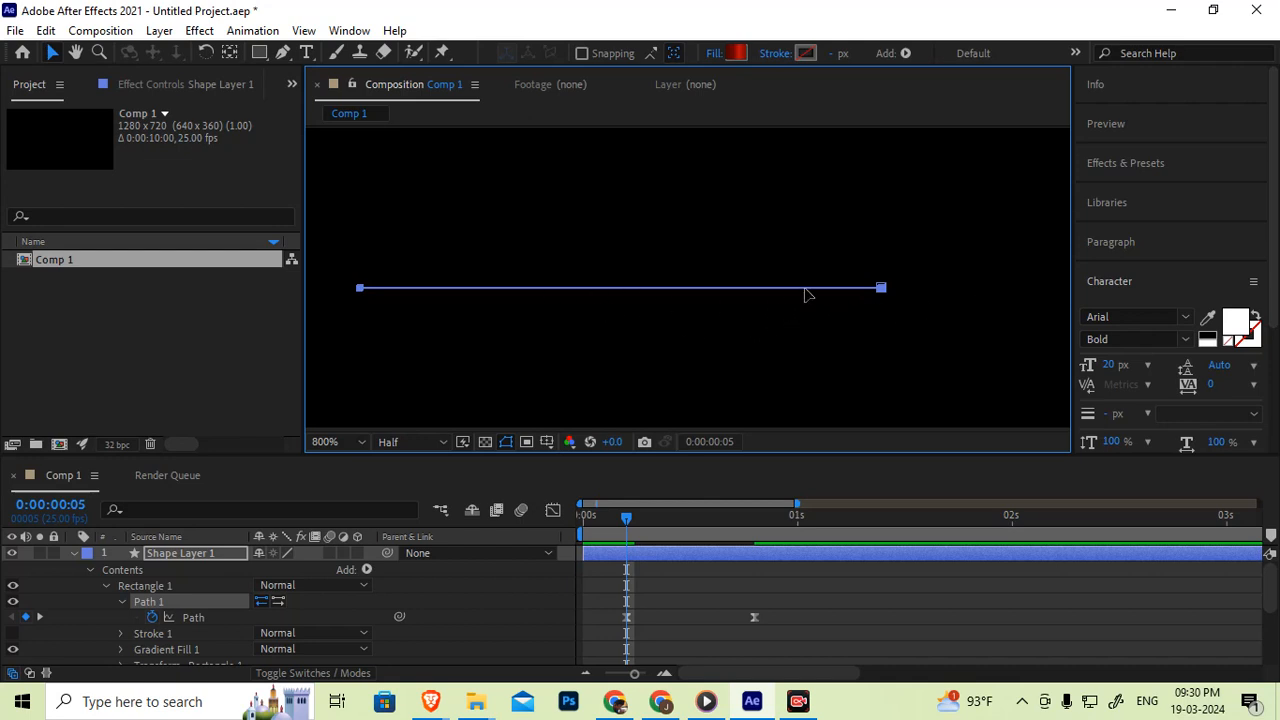
Go to Rectangle 2's first Path keyframe at 0:00:00:17 and lower its path's upper edge onto its lower edge.
key("space")
left_click_drag(824, 196, 817, 363)
left_click_drag(788, 252, 477, 391)
left_click_drag(449, 226, 486, 294)
left_click_drag(966, 240, 1012, 288)
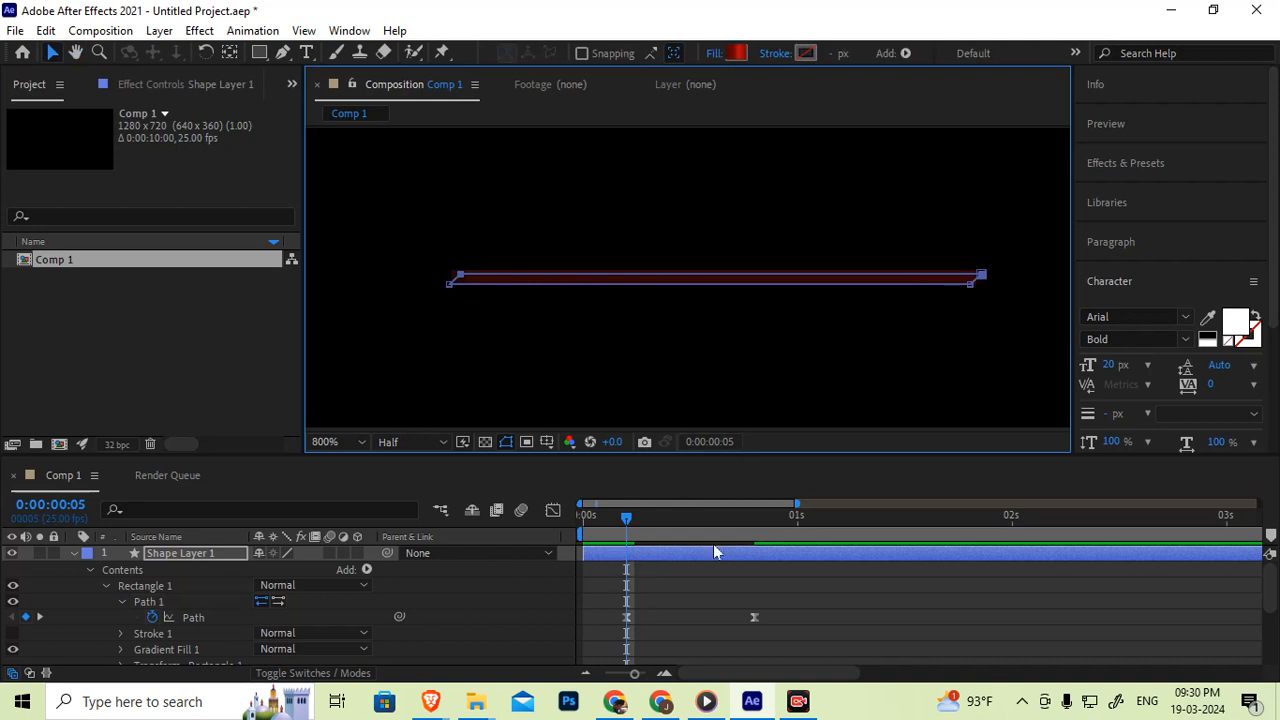
scroll(714, 552, "down", 2)
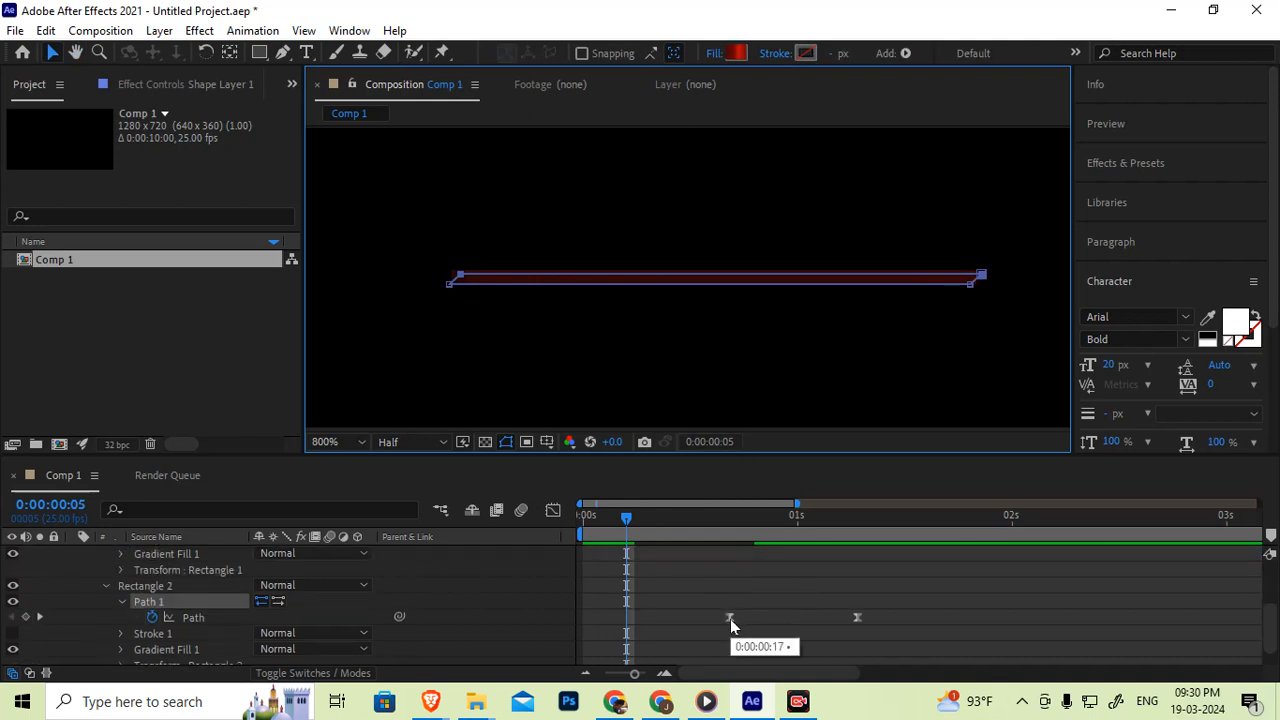
key("k")
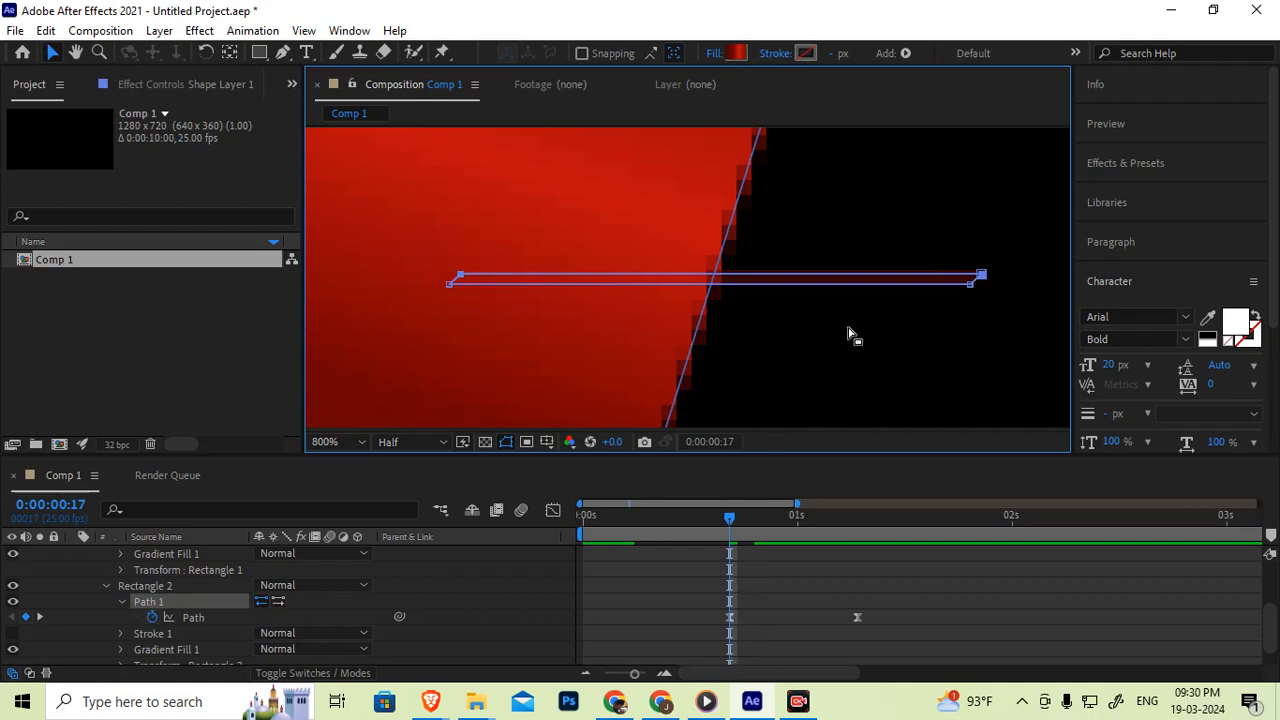
key("Down")
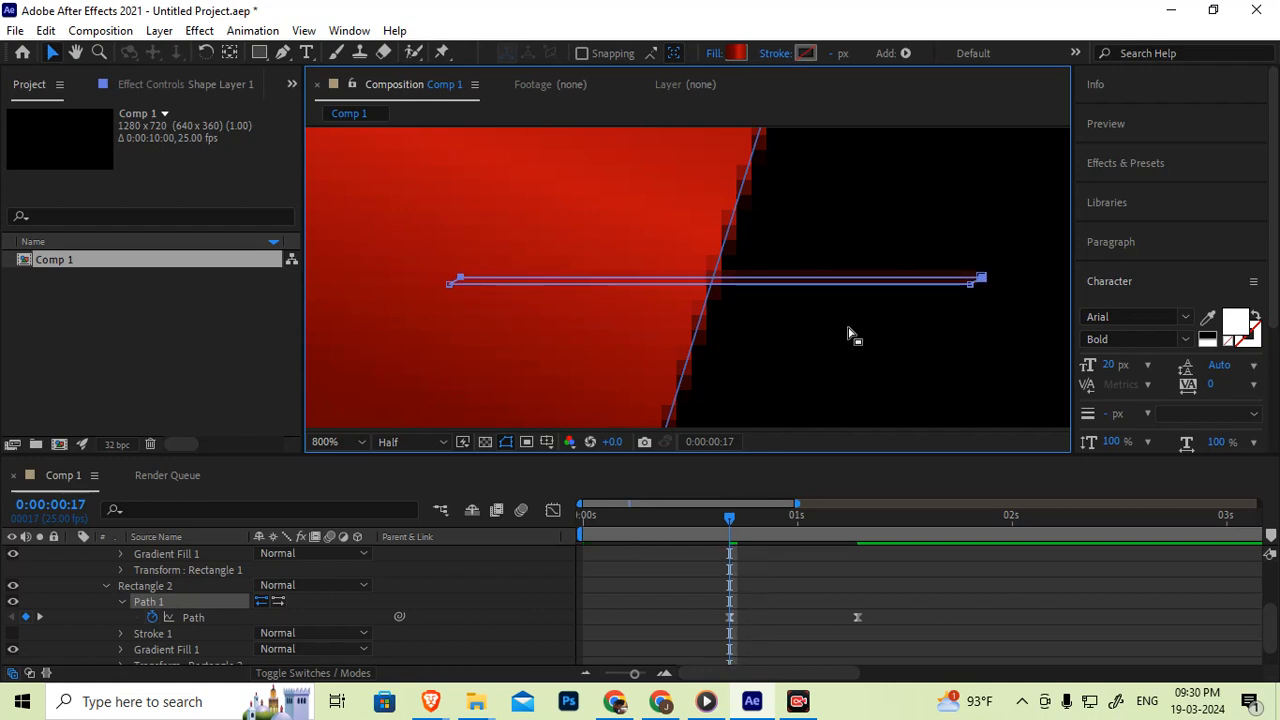
key("Down")
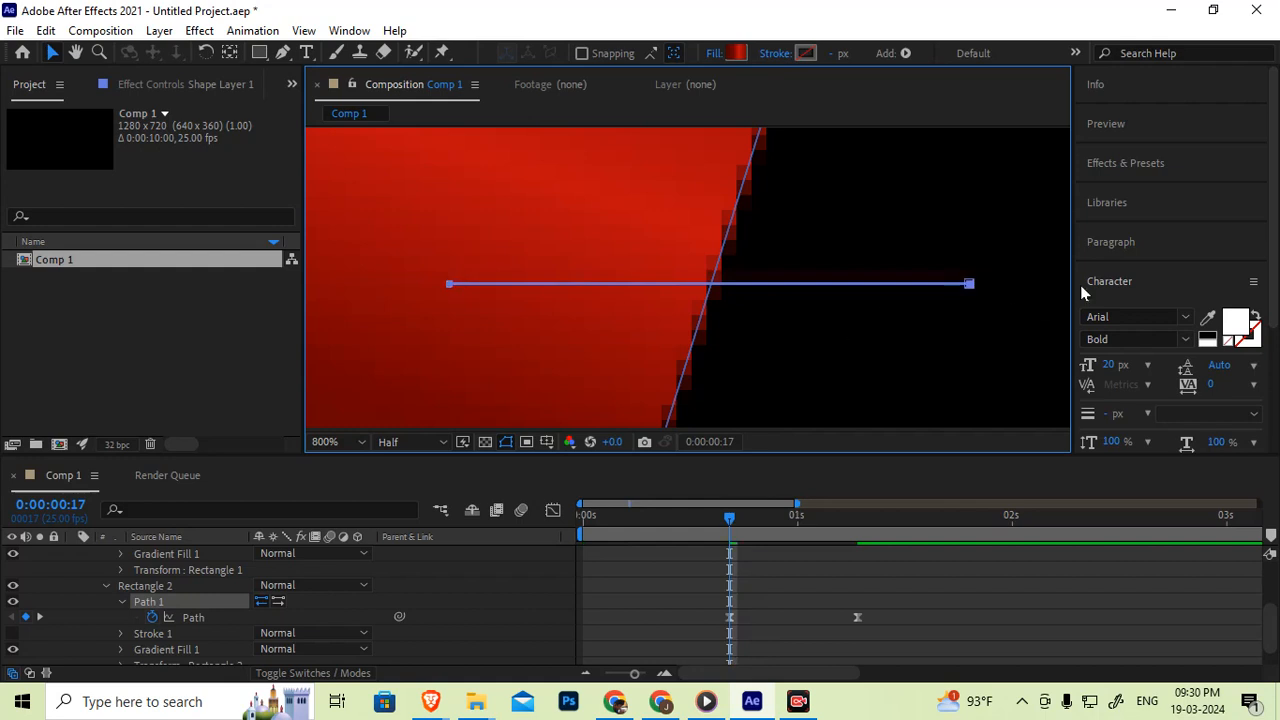
Collapse the rectangle groups and the Contents of Shape Layer 1 and deselect the layer.
left_click(122, 601)
scroll(104, 584, "up", 3)
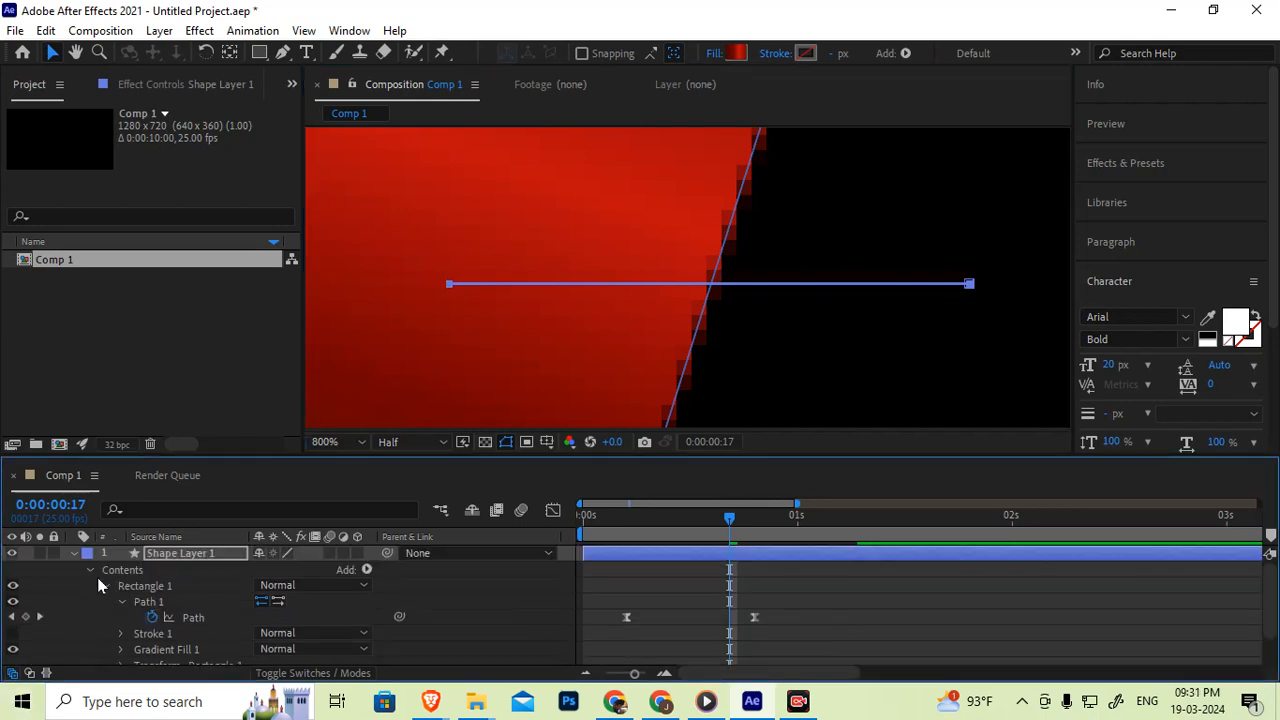
left_click(104, 585)
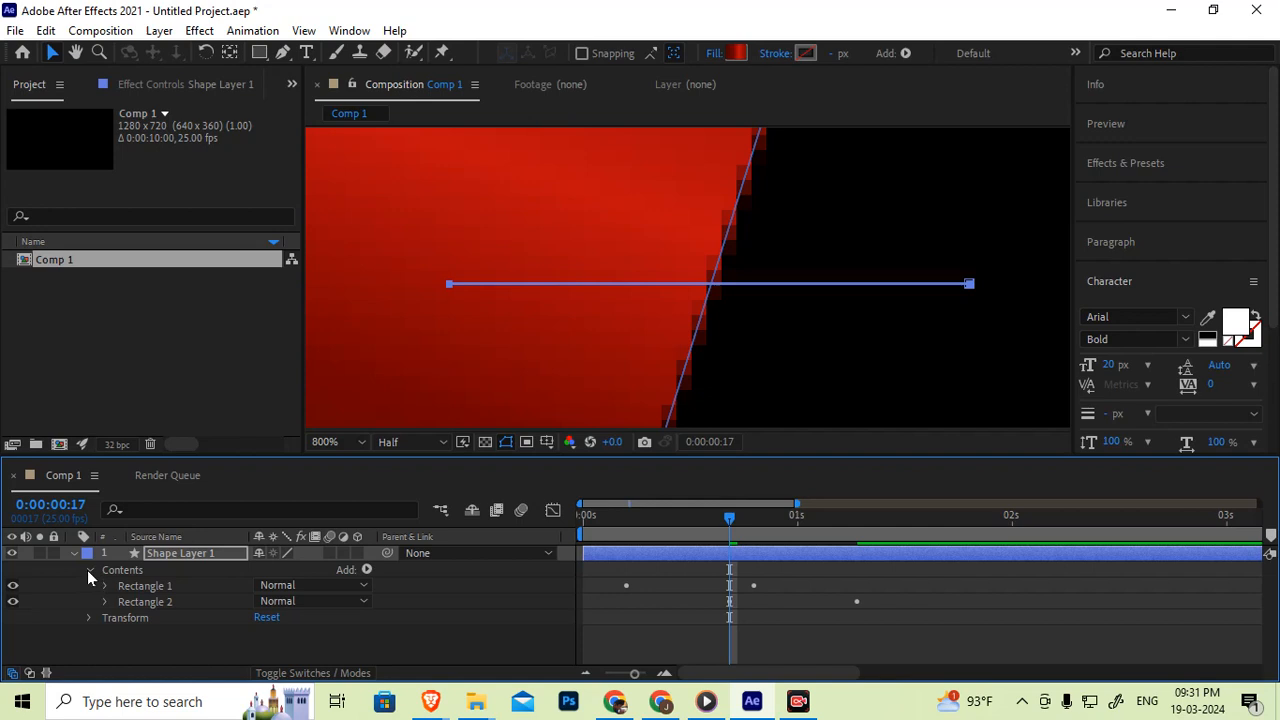
left_click(89, 570)
left_click(132, 616)
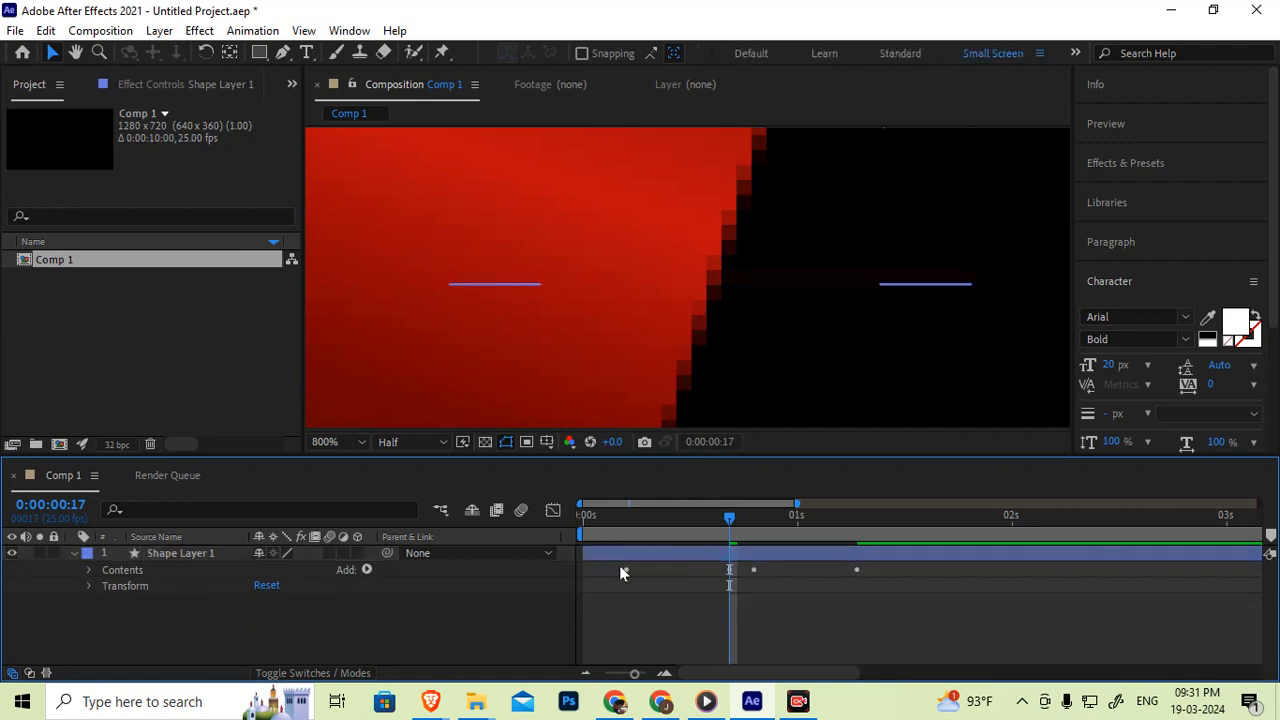
Play back the growth of both rectangles twice from 0:00:00:00, with the whole pair in view.
left_click_drag(630, 517, 501, 500)
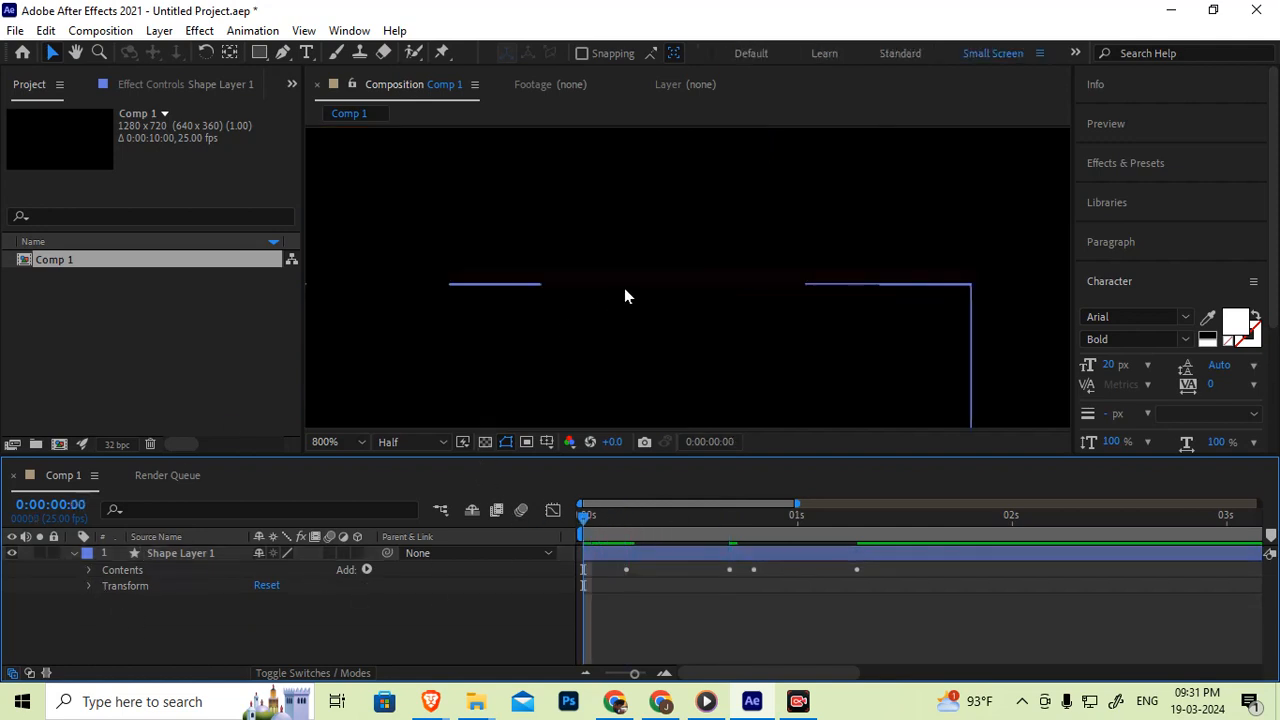
scroll(626, 291, "down", 4)
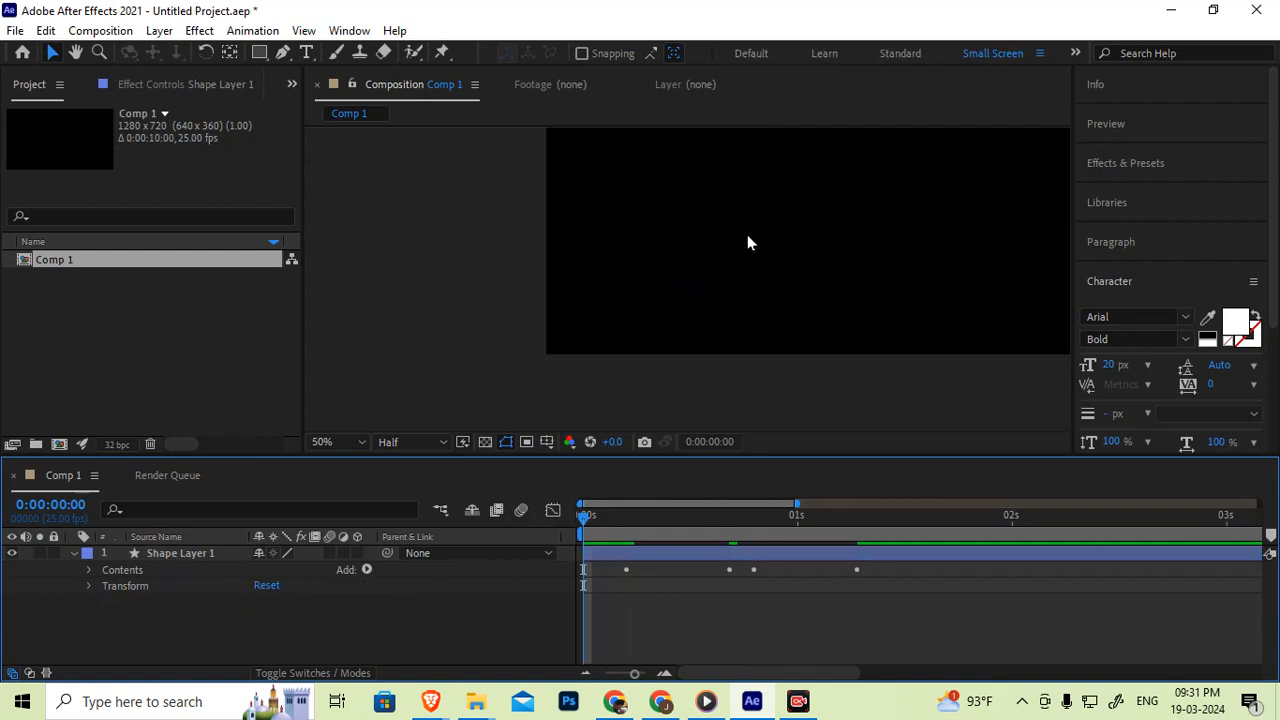
key("space")
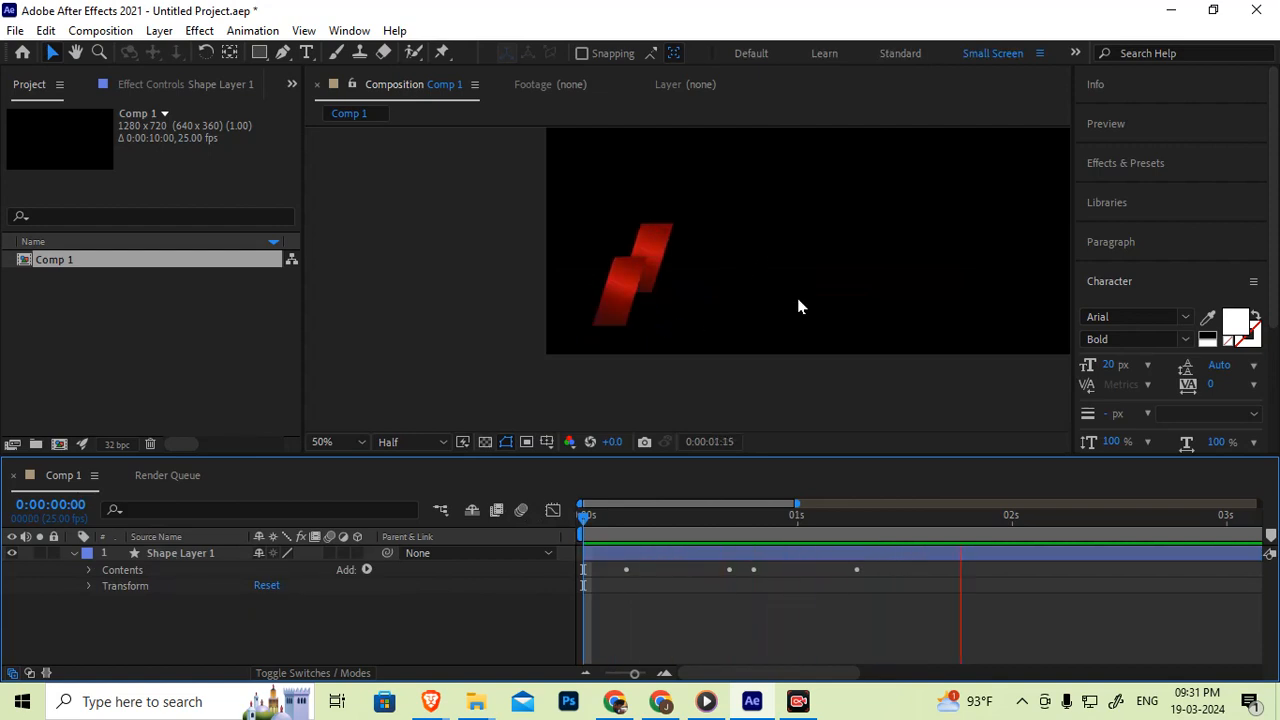
key("space")
left_click_drag(738, 521, 428, 535)
key("space")
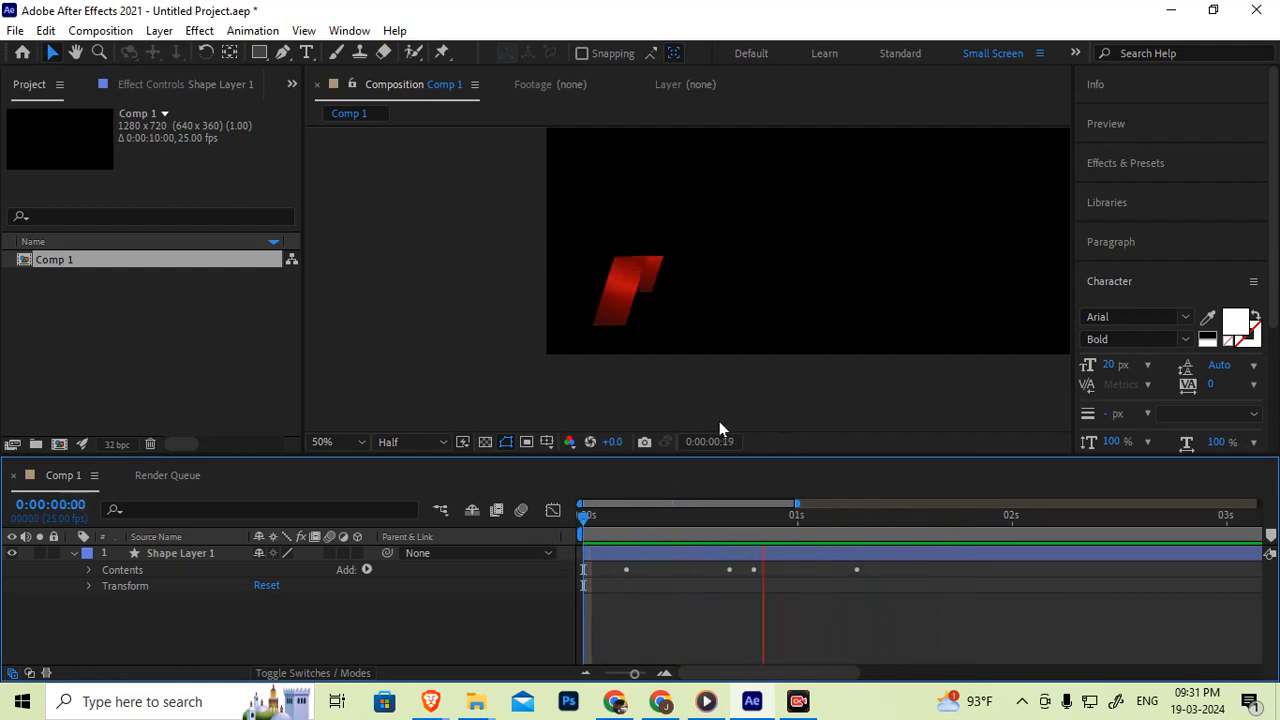
key("space")
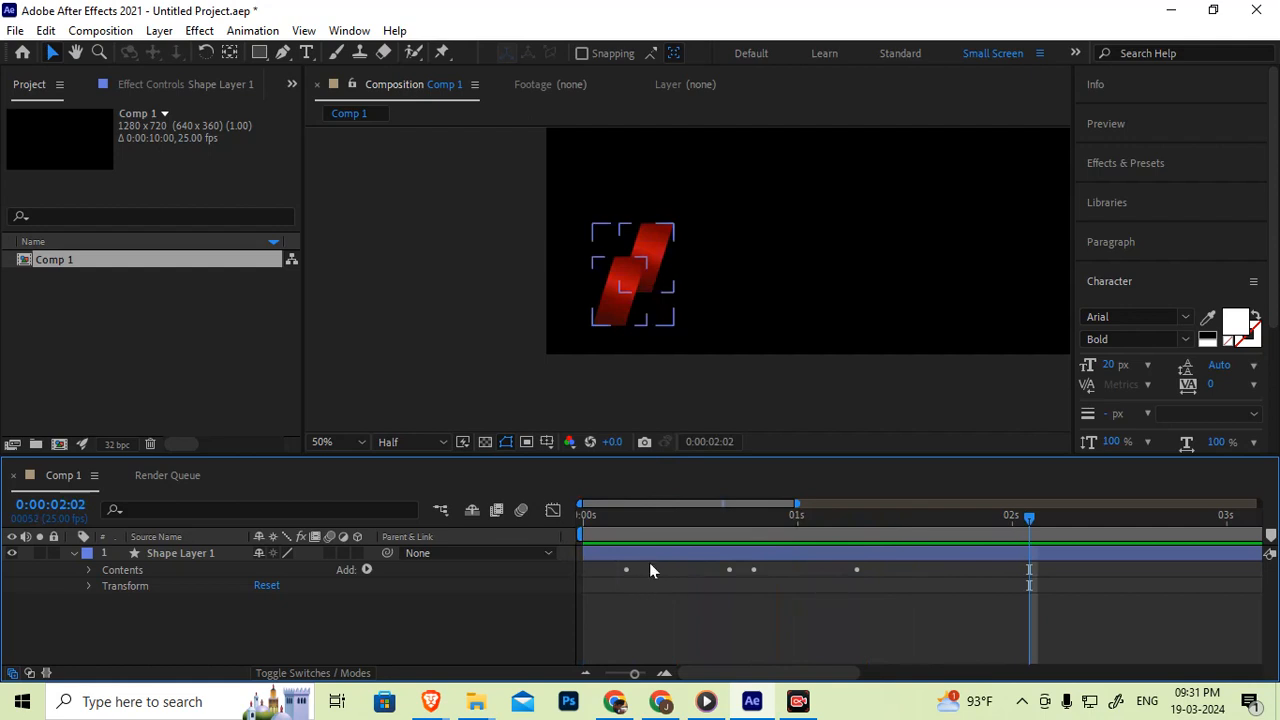
Show the layer's keyframed properties, compress all four Path keyframes proportionally from 0:00:00:05, and preview the faster growth from the start.
left_click(176, 553)
key("u")
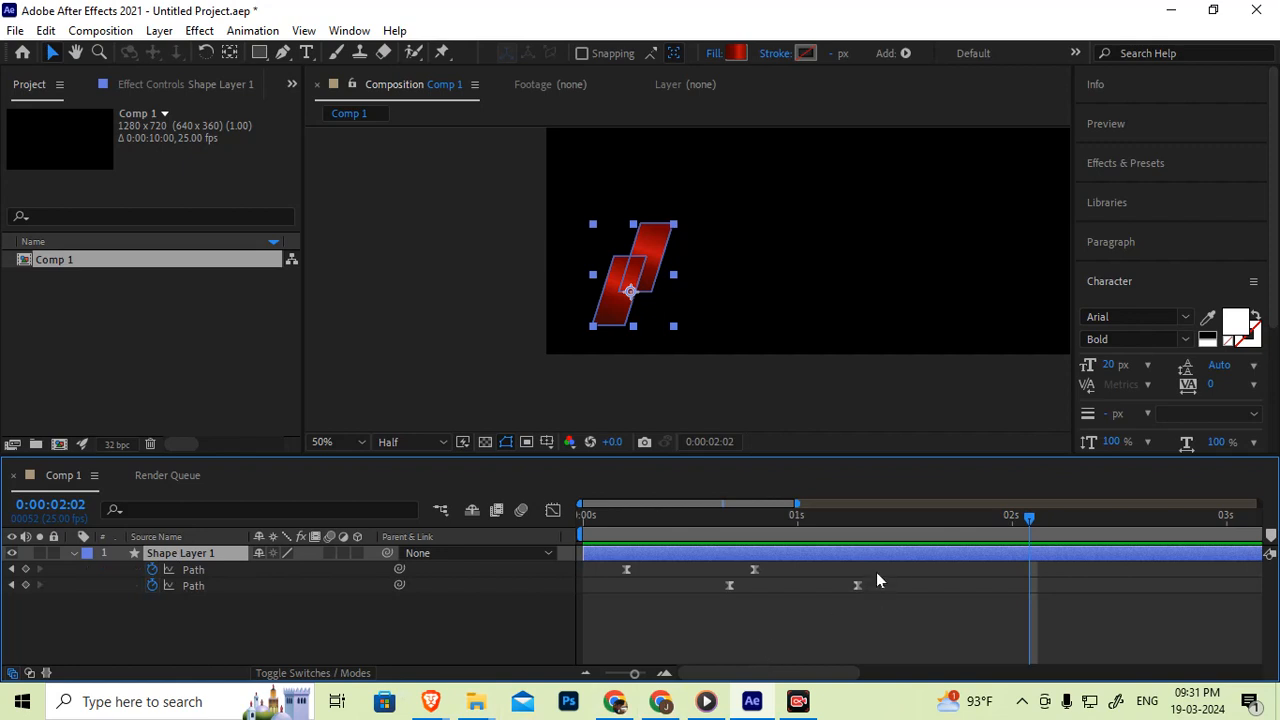
left_click_drag(878, 567, 603, 606)
key("j")
key("j")
key("j")
key("j")
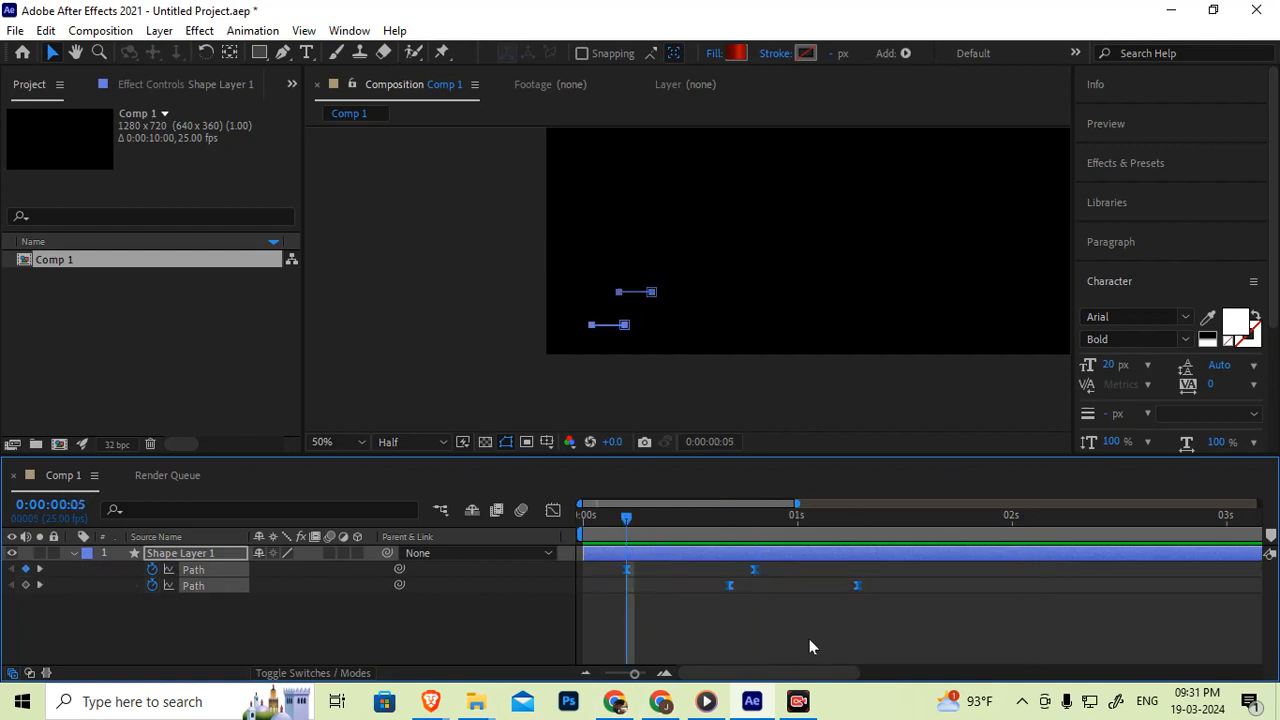
left_click_drag(857, 587, 813, 588)
key("Home")
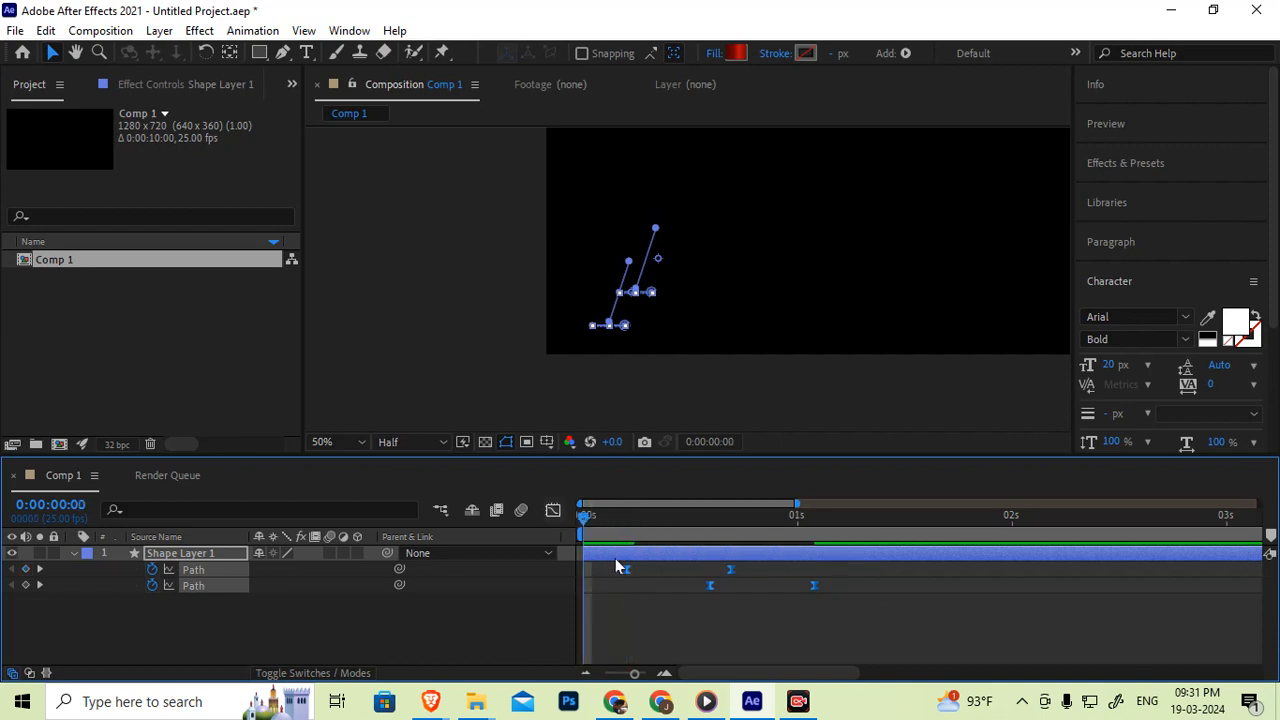
key("space")
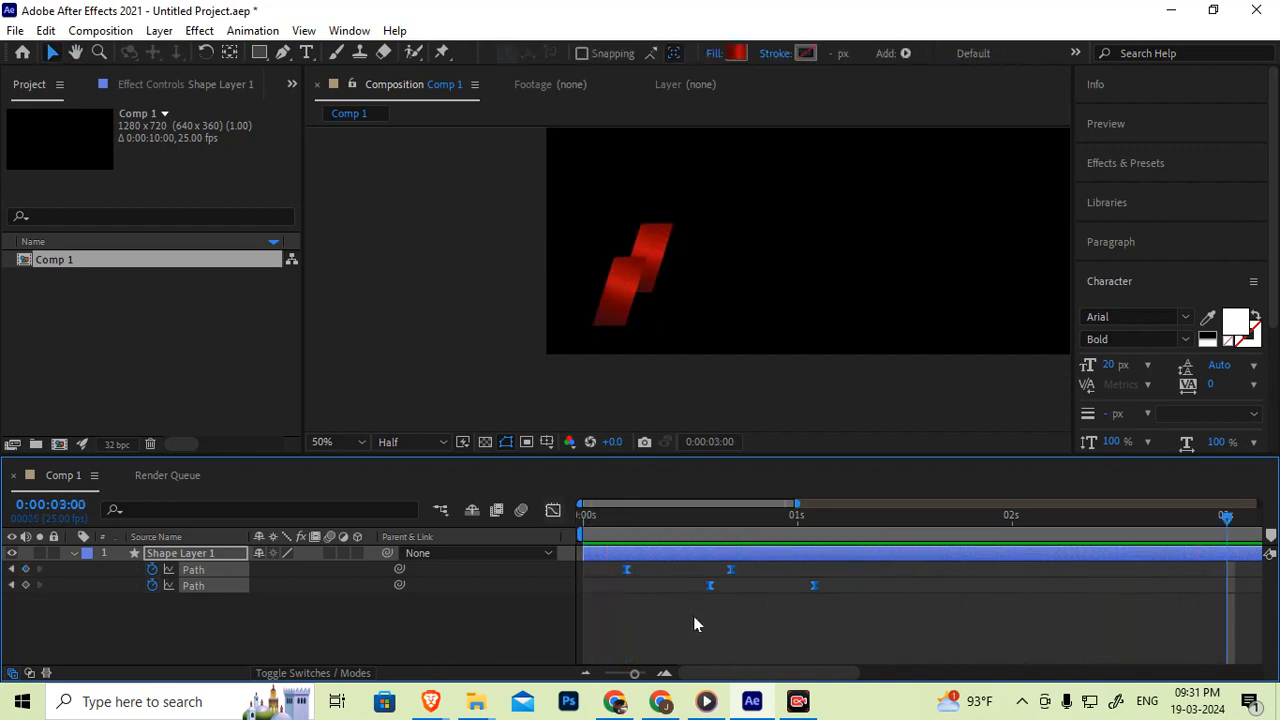
Shift Rectangle 2's two Path keyframes earlier so the last one falls at 0:00:01:00, and preview the result from the start.
left_click_drag(750, 517, 713, 520)
left_click_drag(684, 623, 689, 592)
left_click_drag(724, 528, 532, 526)
key("space")
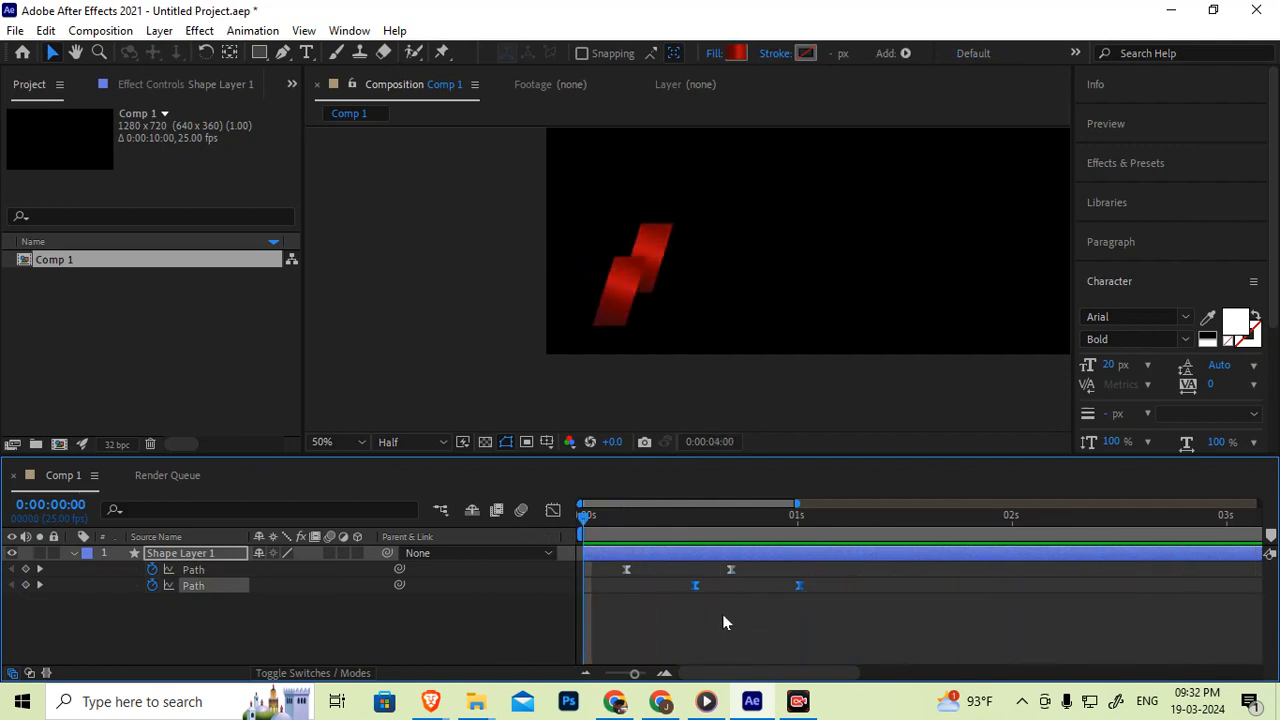
key("space")
Fit the full 10-second duration in the timeline, collapse Shape Layer 1, and return to 0:00:00:00.
left_click_drag(634, 673, 604, 675)
left_click_drag(618, 526, 650, 557)
left_click(238, 625)
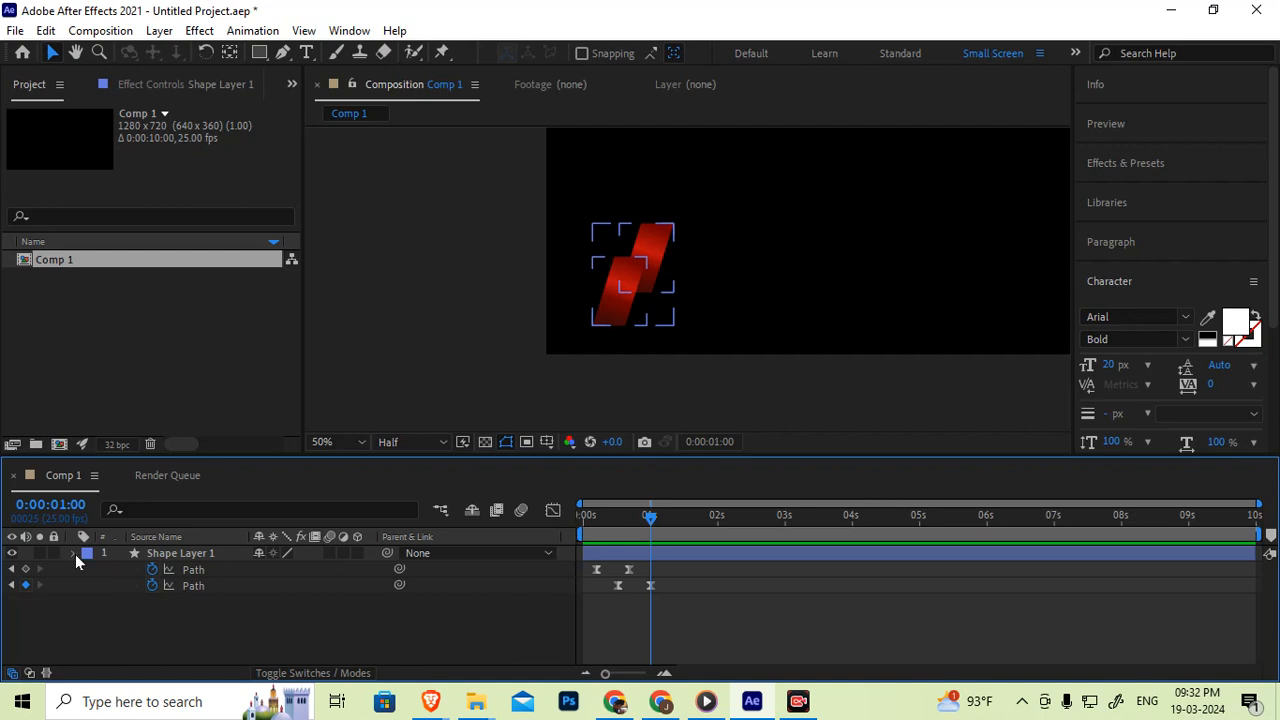
left_click(73, 553)
left_click_drag(614, 517, 573, 531)
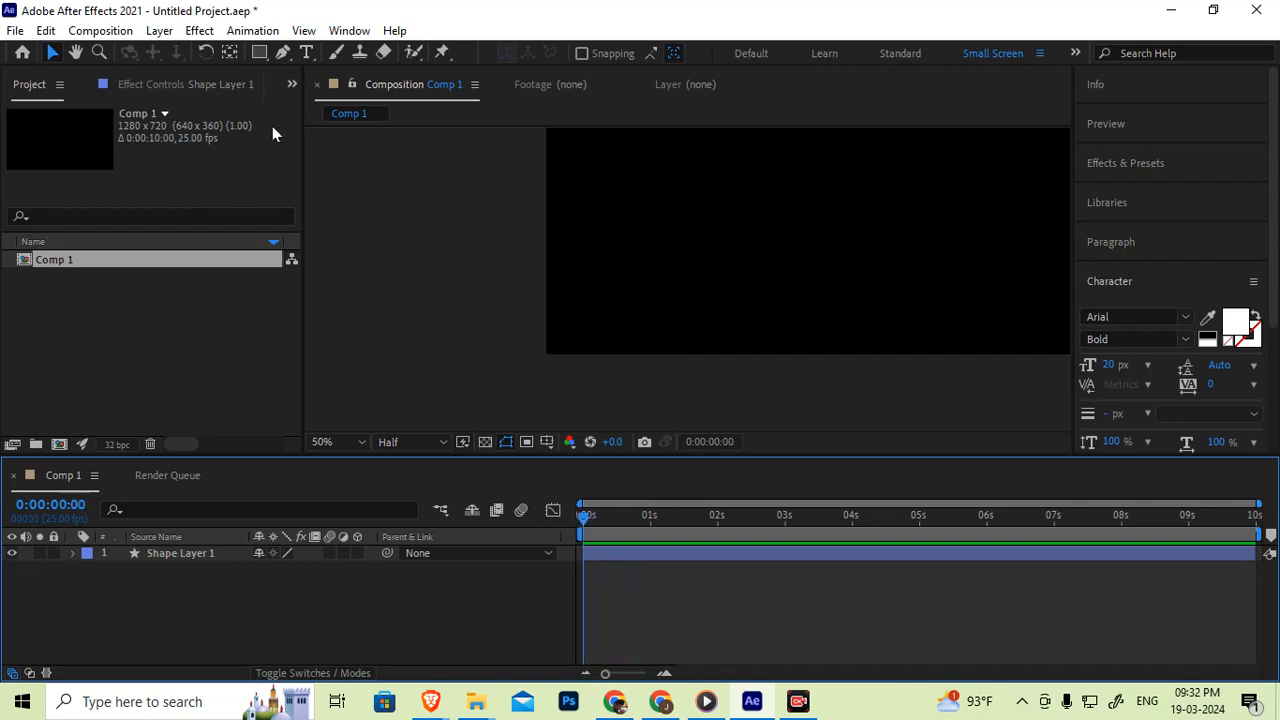
Set up the Pen tool with no fill and a white (FFFFFF) stroke.
left_click(279, 54)
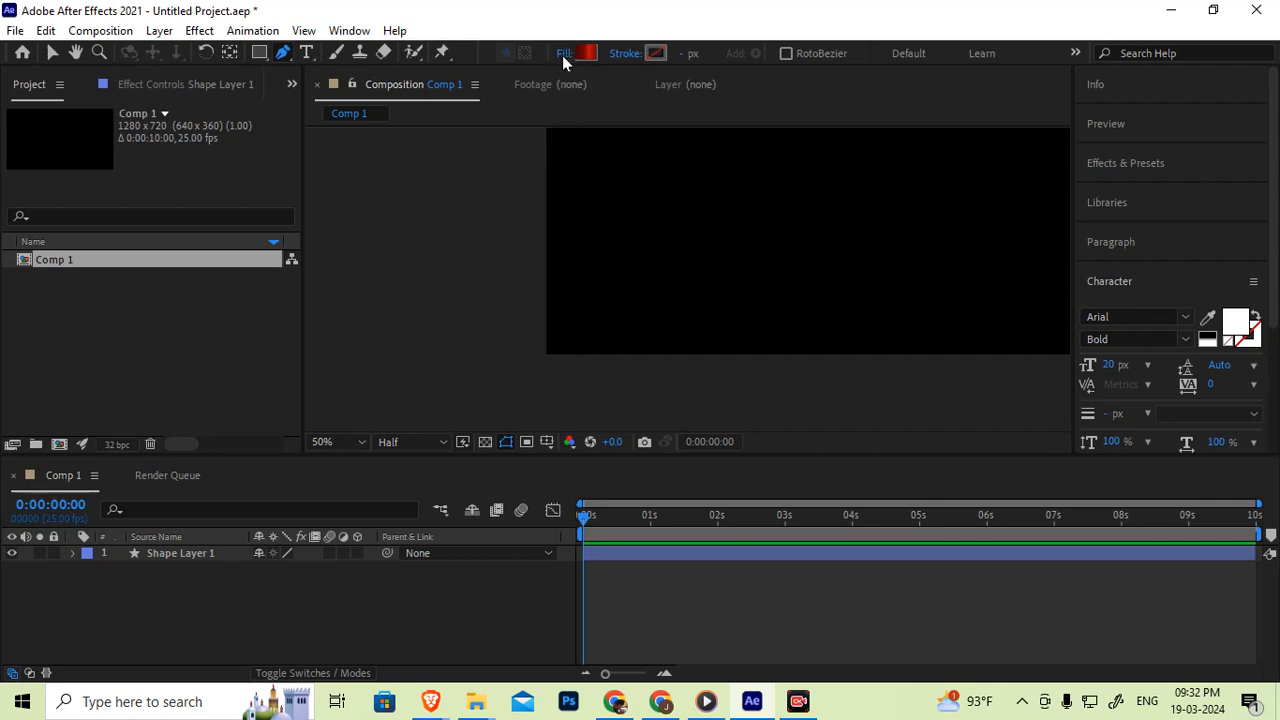
left_click(563, 55)
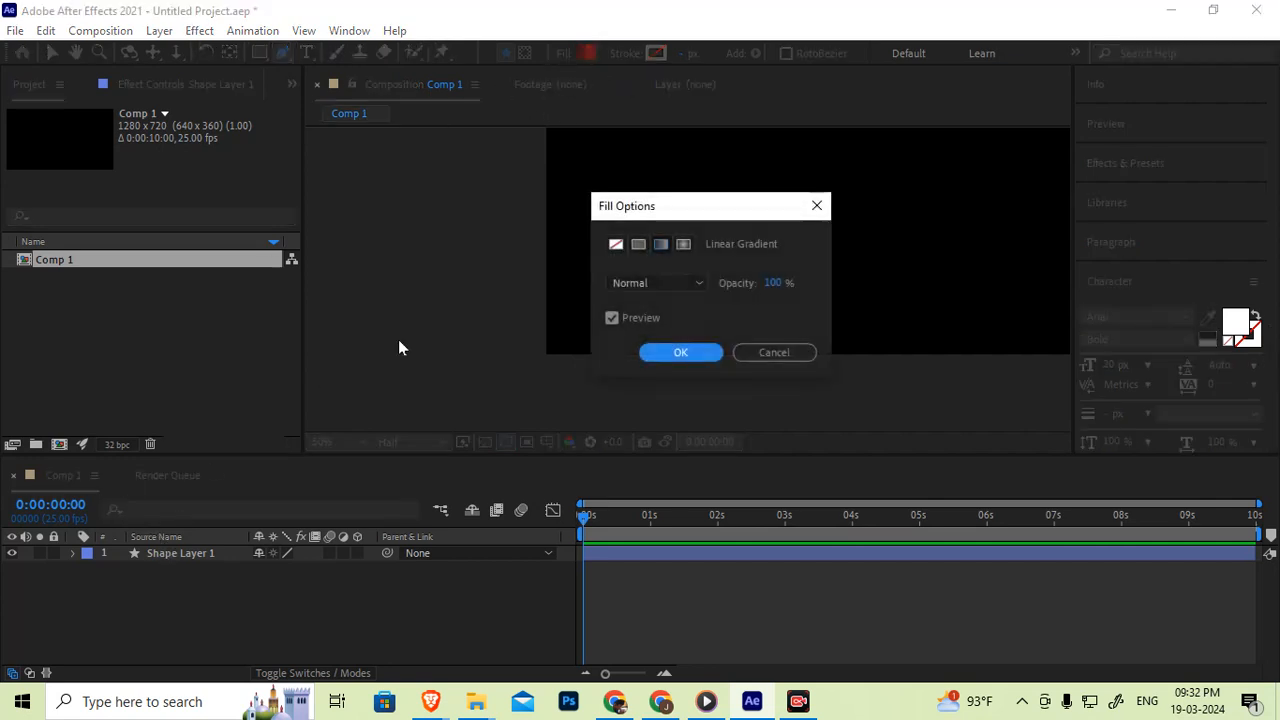
left_click(615, 245)
left_click(678, 352)
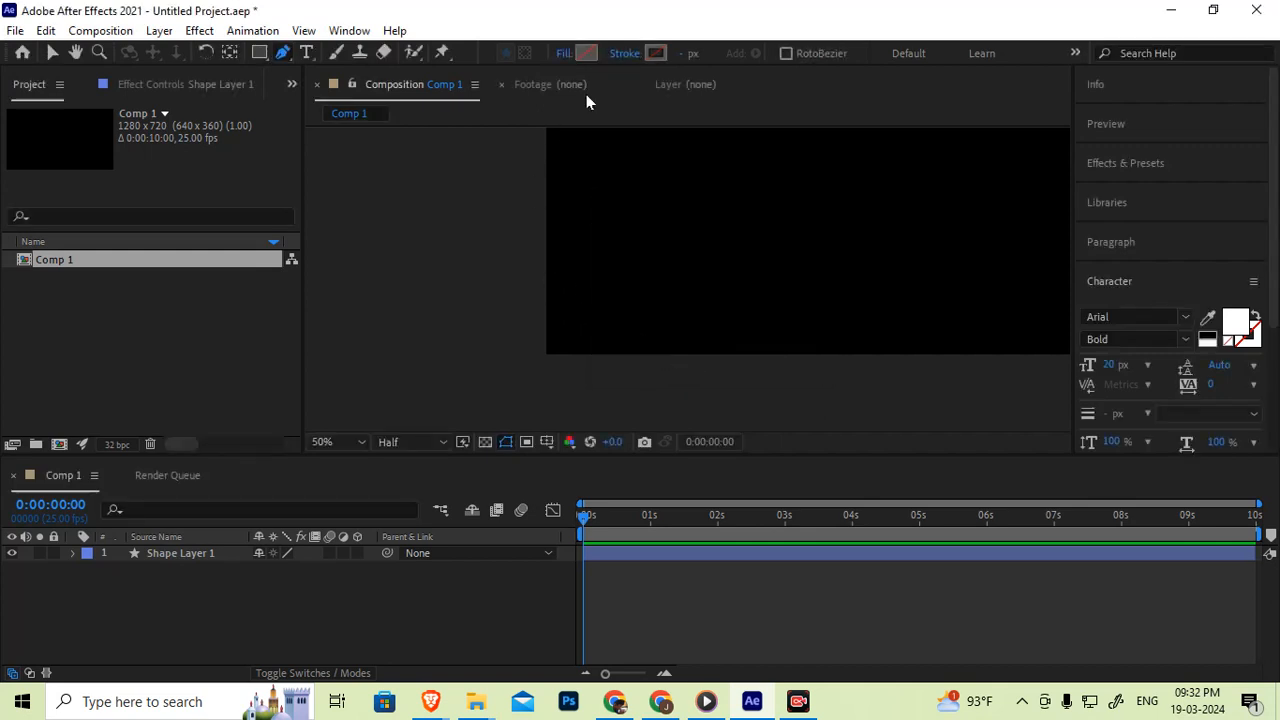
left_click(652, 55)
mouse_move(77, 319)
left_mouse_down()
mouse_move(57, 234)
mouse_move(1, 186)
left_mouse_up()
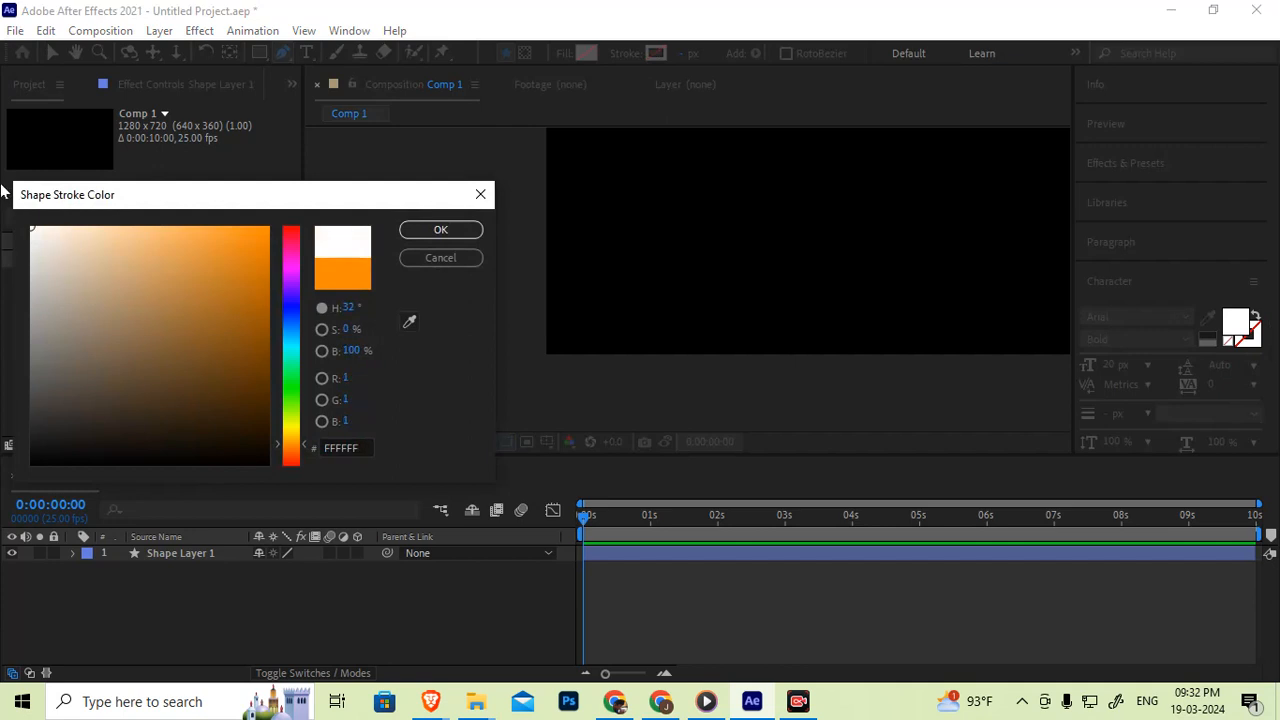
left_click(440, 229)
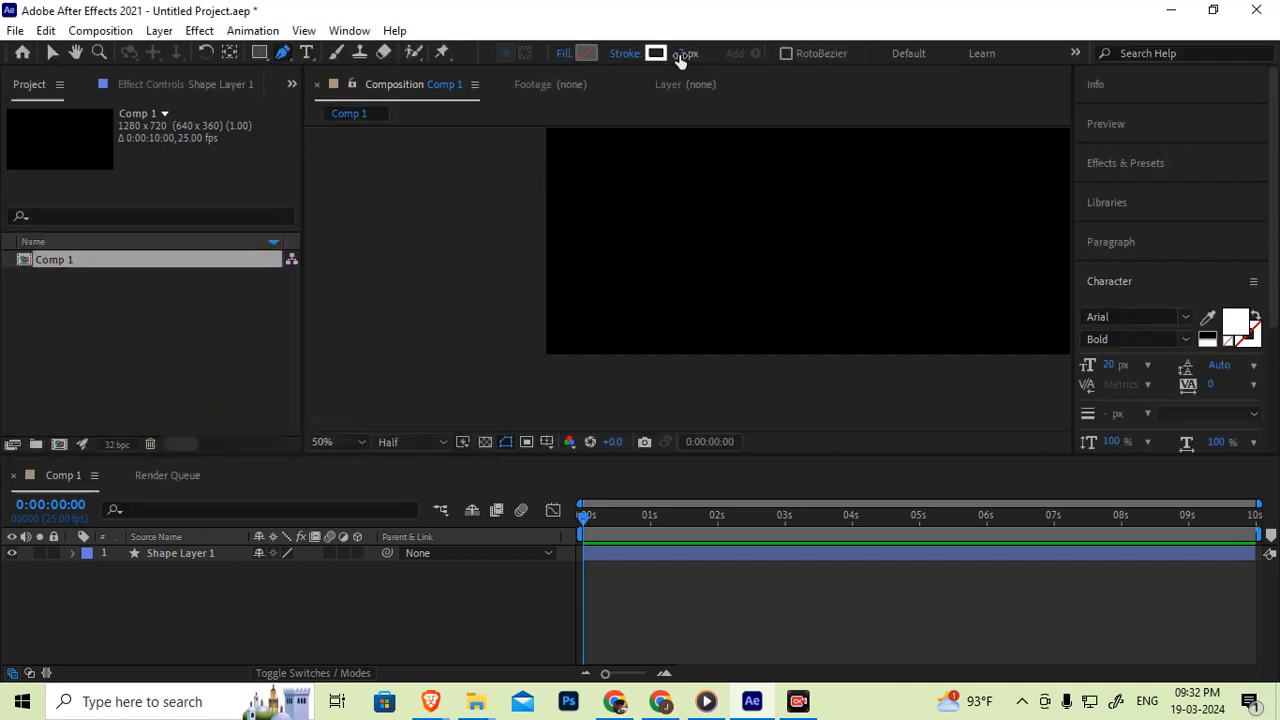
At 0:00:01:00, draw a slanted white line with the Pen tool along the left side of the front red shape.
left_click_drag(587, 525, 655, 514)
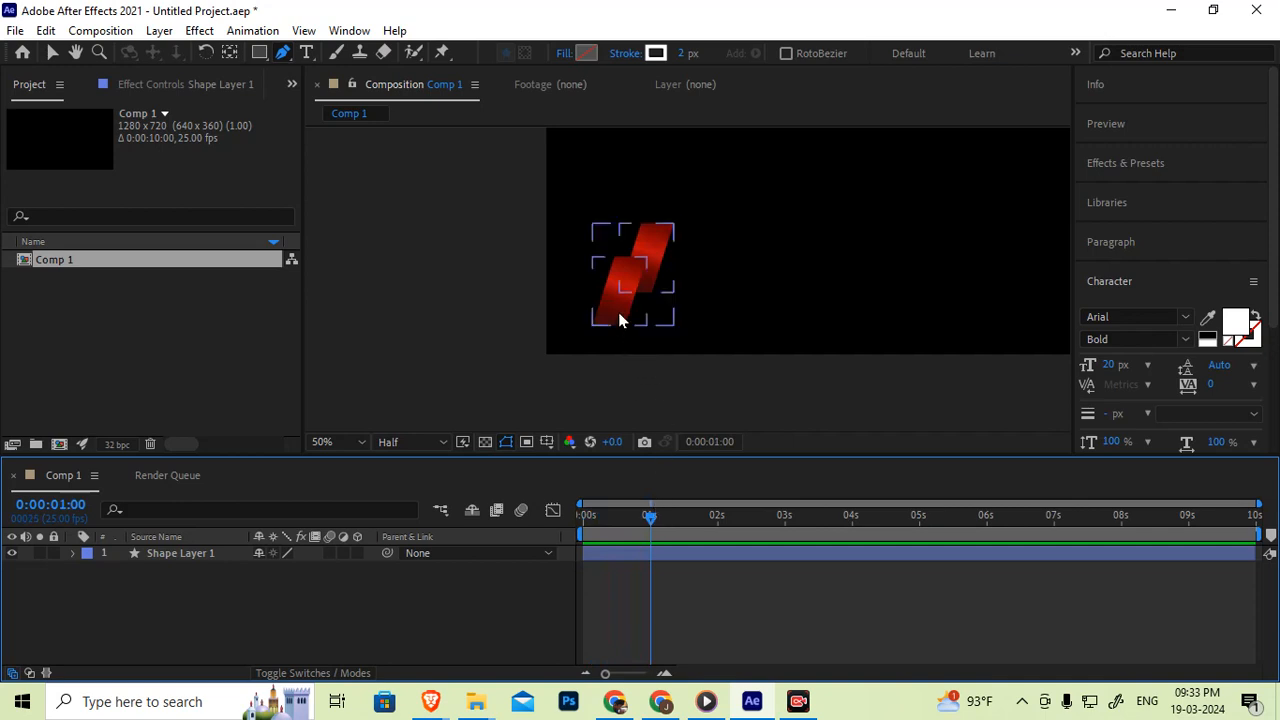
scroll(620, 306, "up", 2)
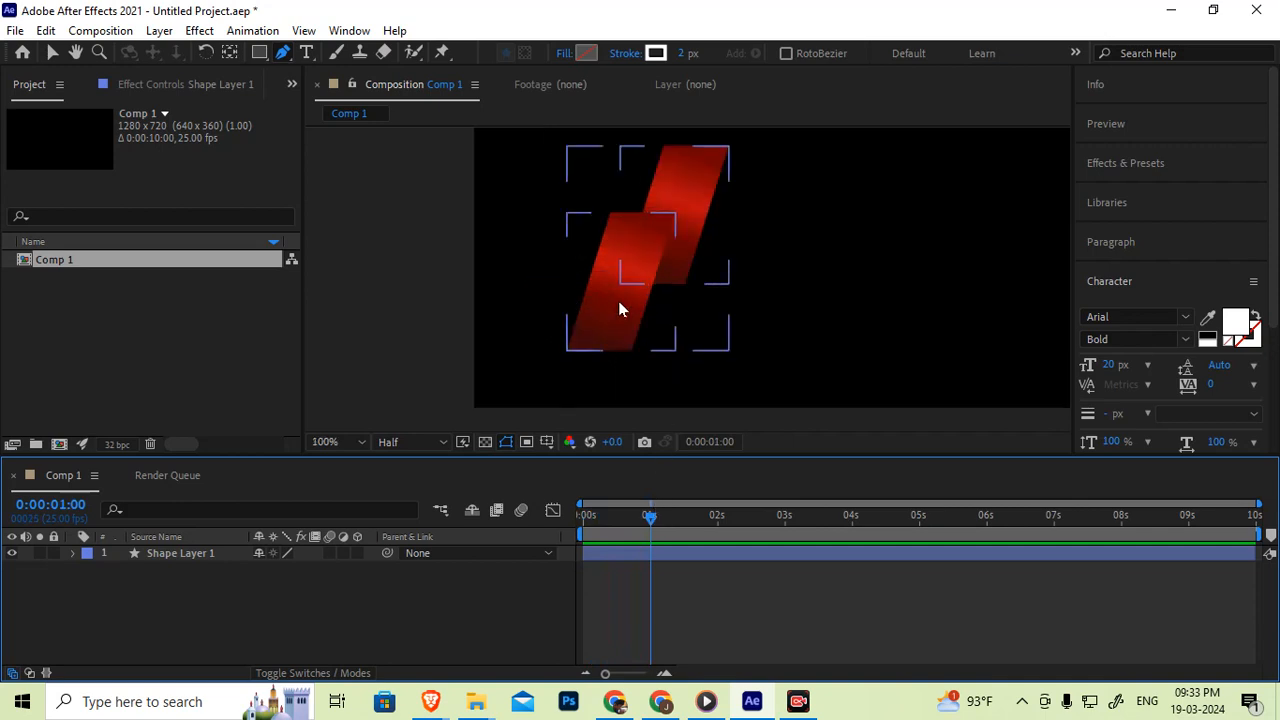
left_click(548, 366)
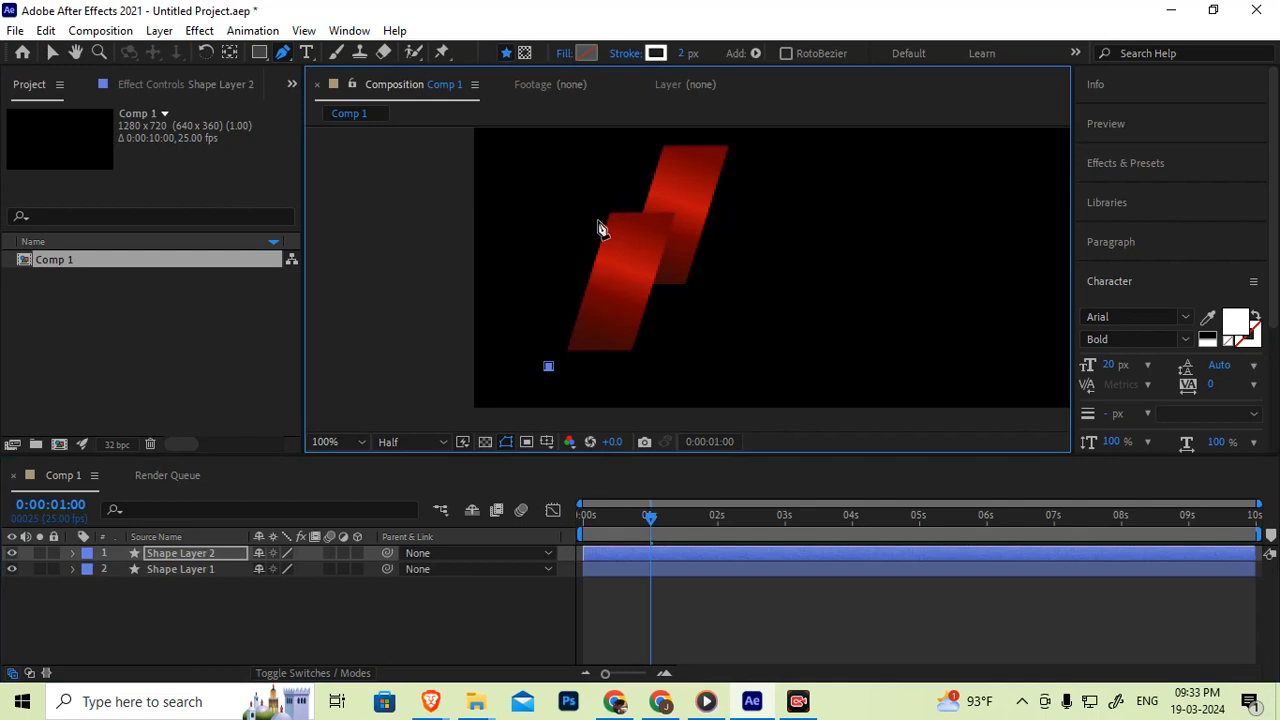
left_click(600, 215)
In the same Shape Layer 2, draw a second slanted line along the right edge of the front red shape.
left_click(166, 556)
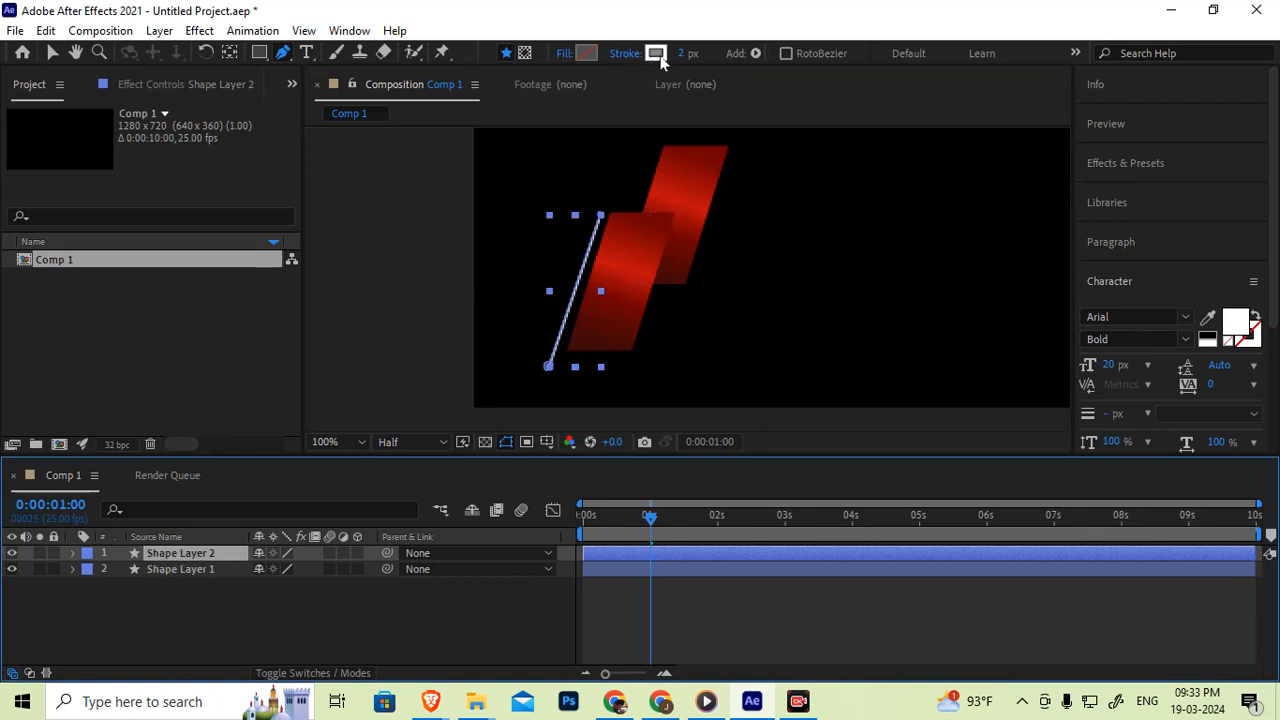
left_click(637, 359)
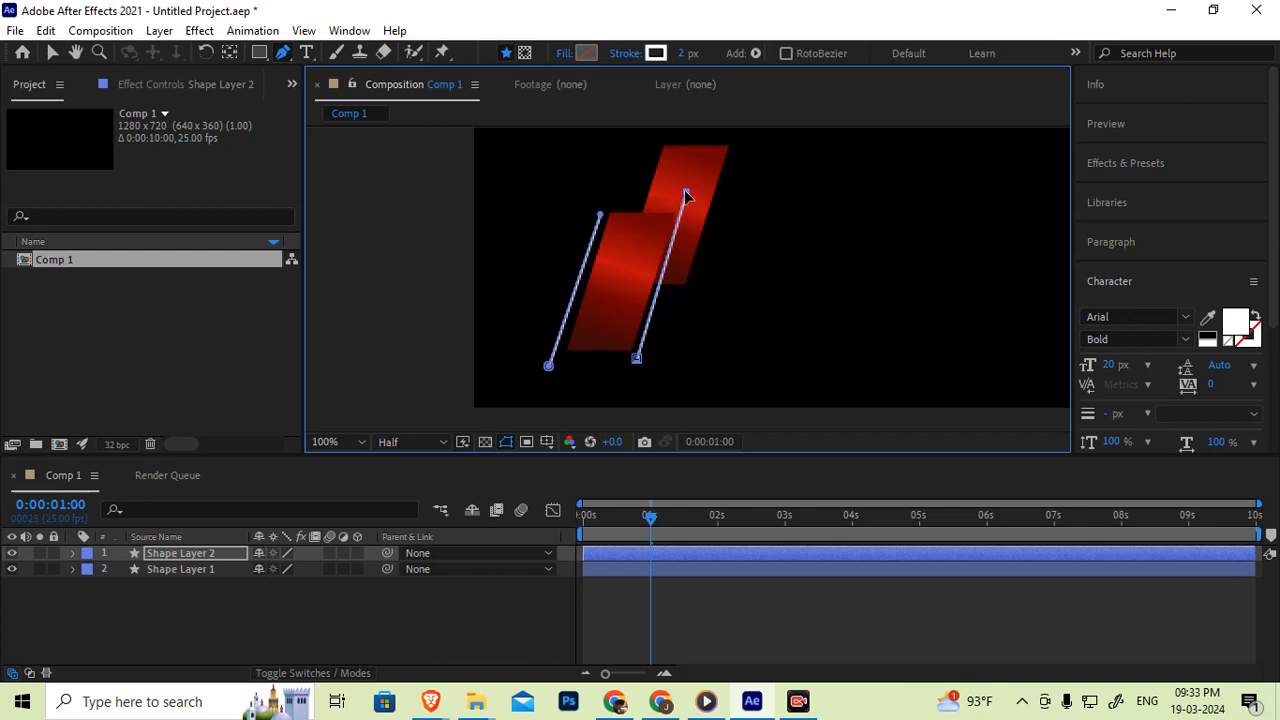
left_click_drag(685, 189, 687, 192)
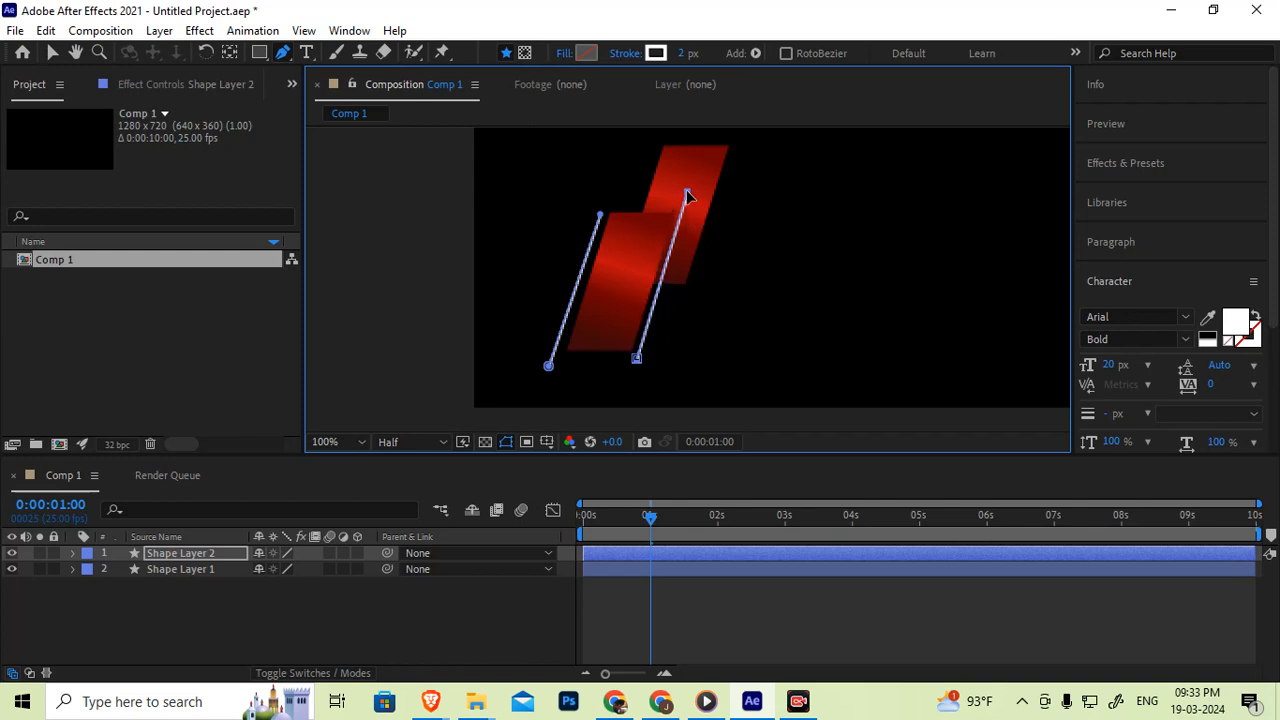
Deselect all layers and draw a third slanted line on a new shape layer, along the right side of the rear red shape.
left_click(177, 605)
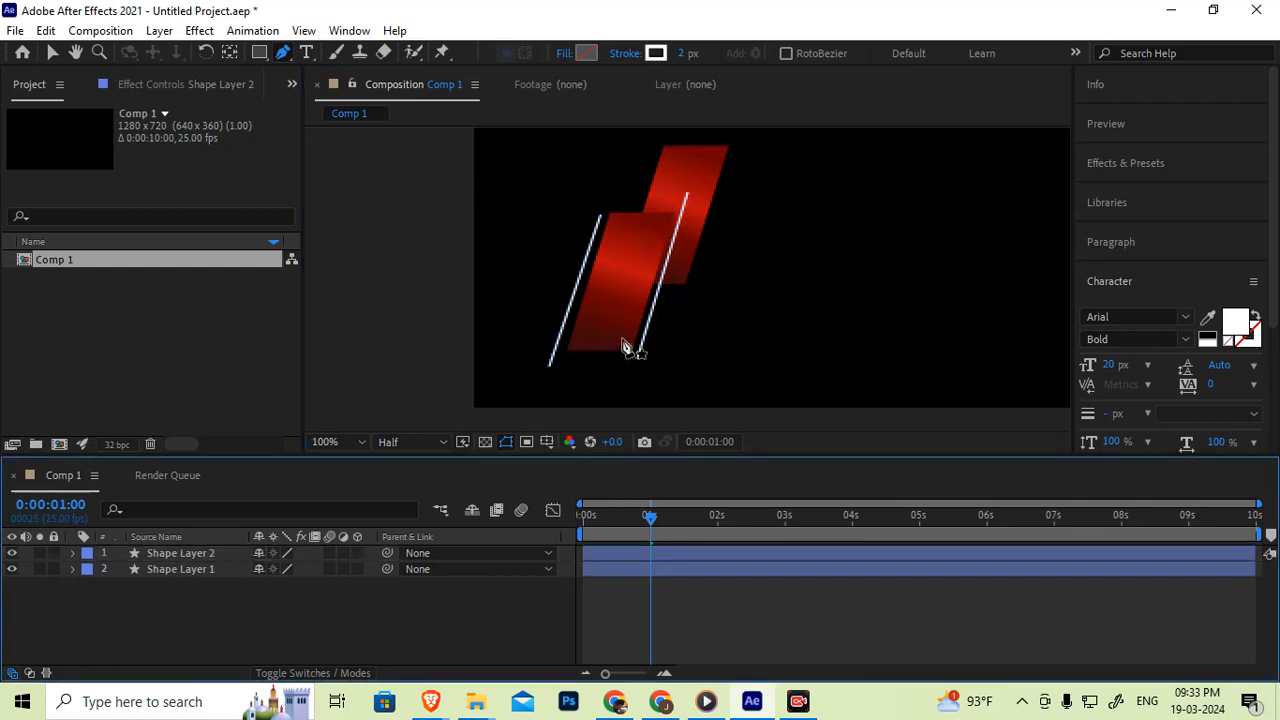
left_click(690, 288)
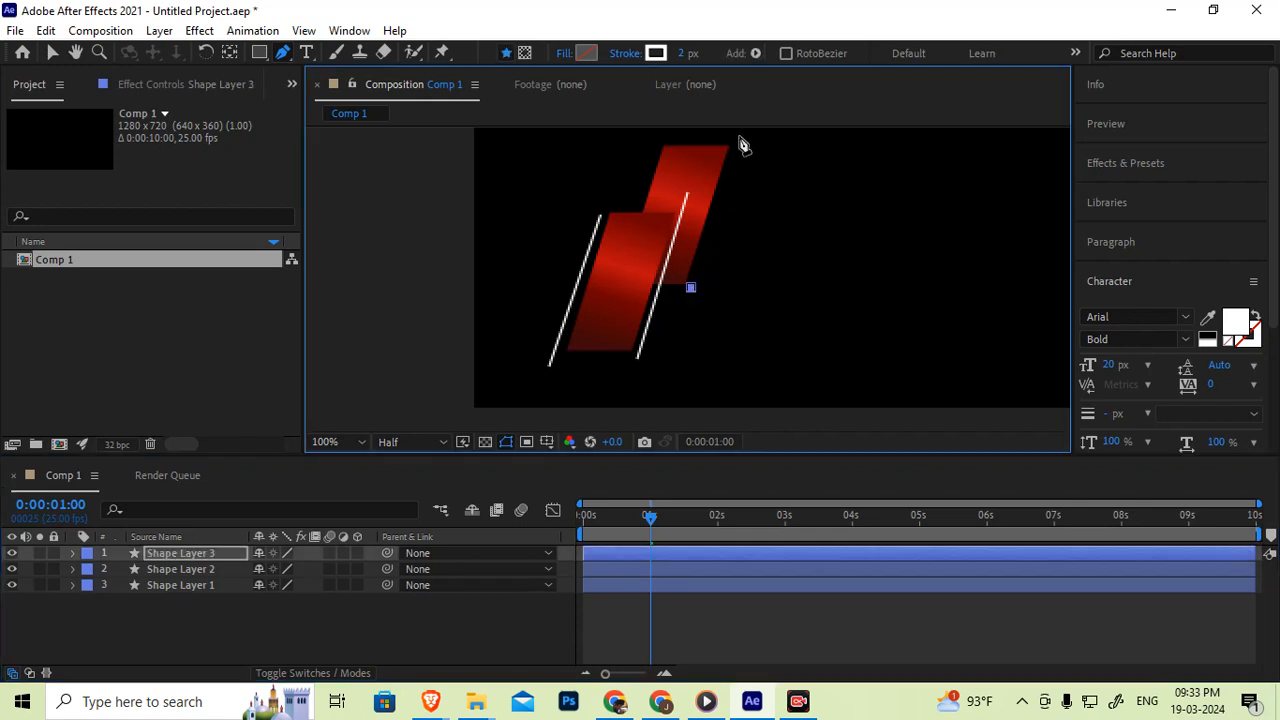
left_click_drag(743, 145, 737, 208)
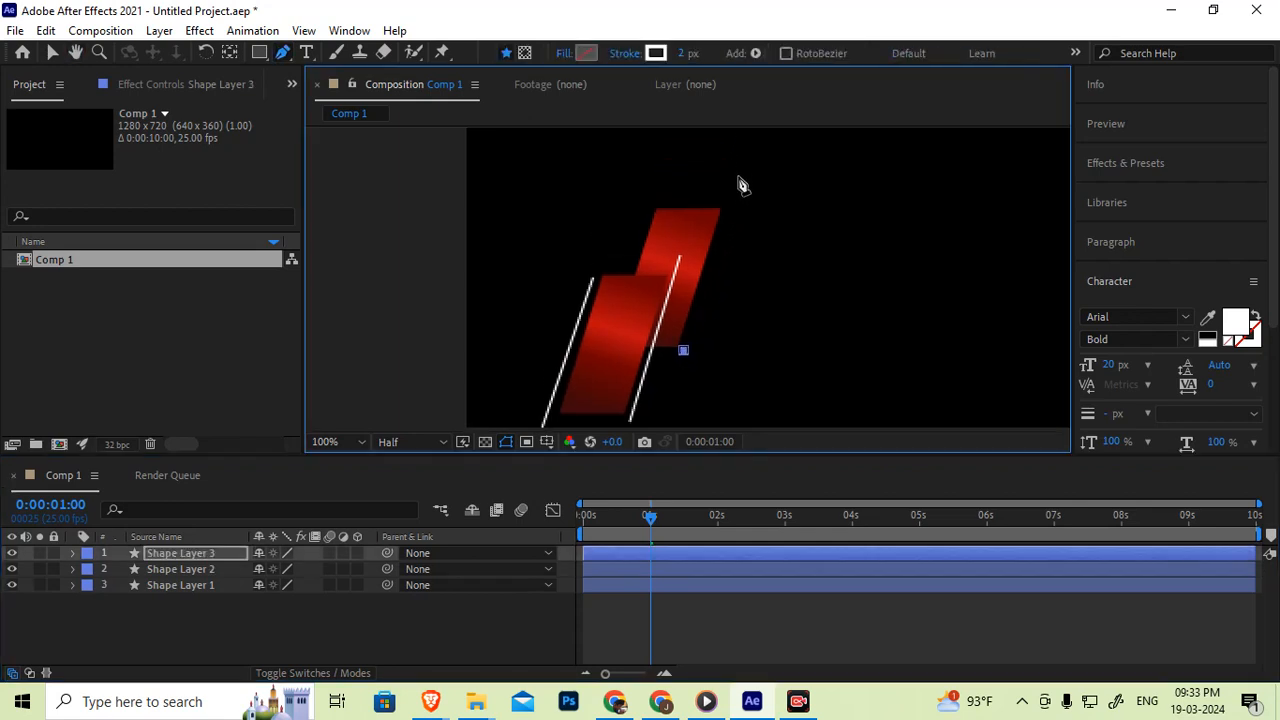
left_click(739, 177)
Expand the contents of Shape Layer 3 and select its Shape 1 group.
left_click(196, 555)
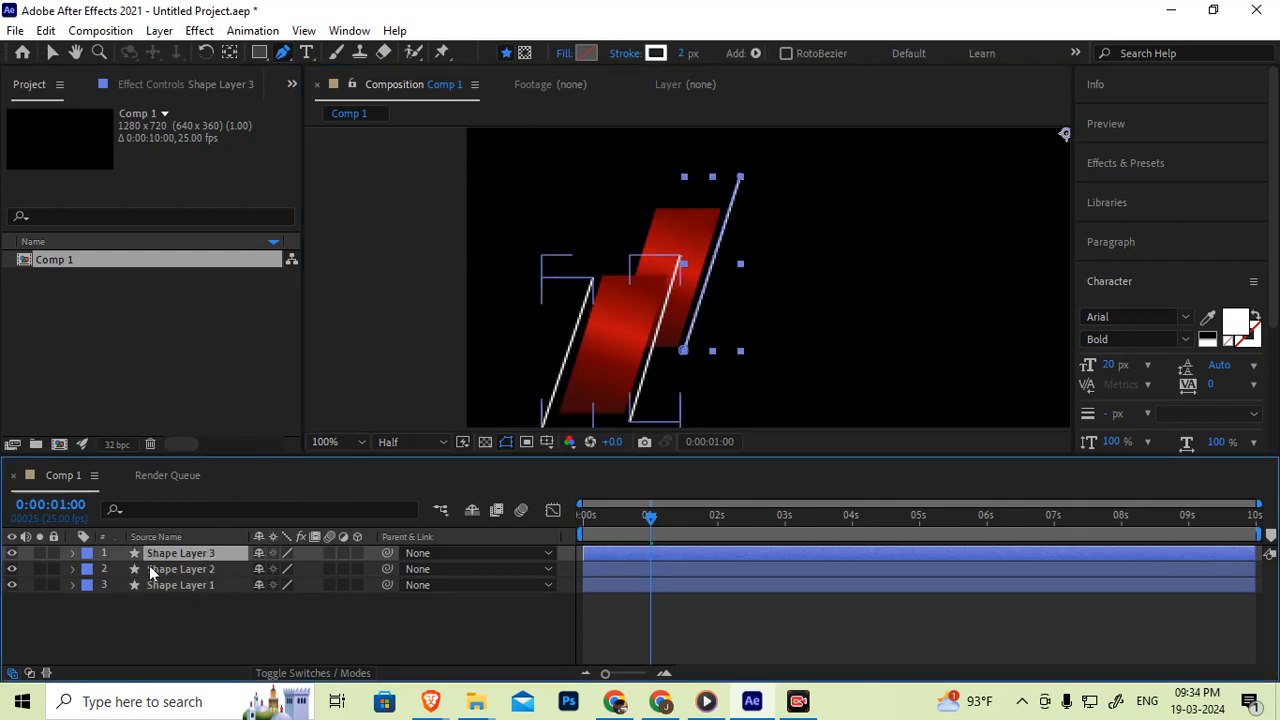
left_click(72, 553)
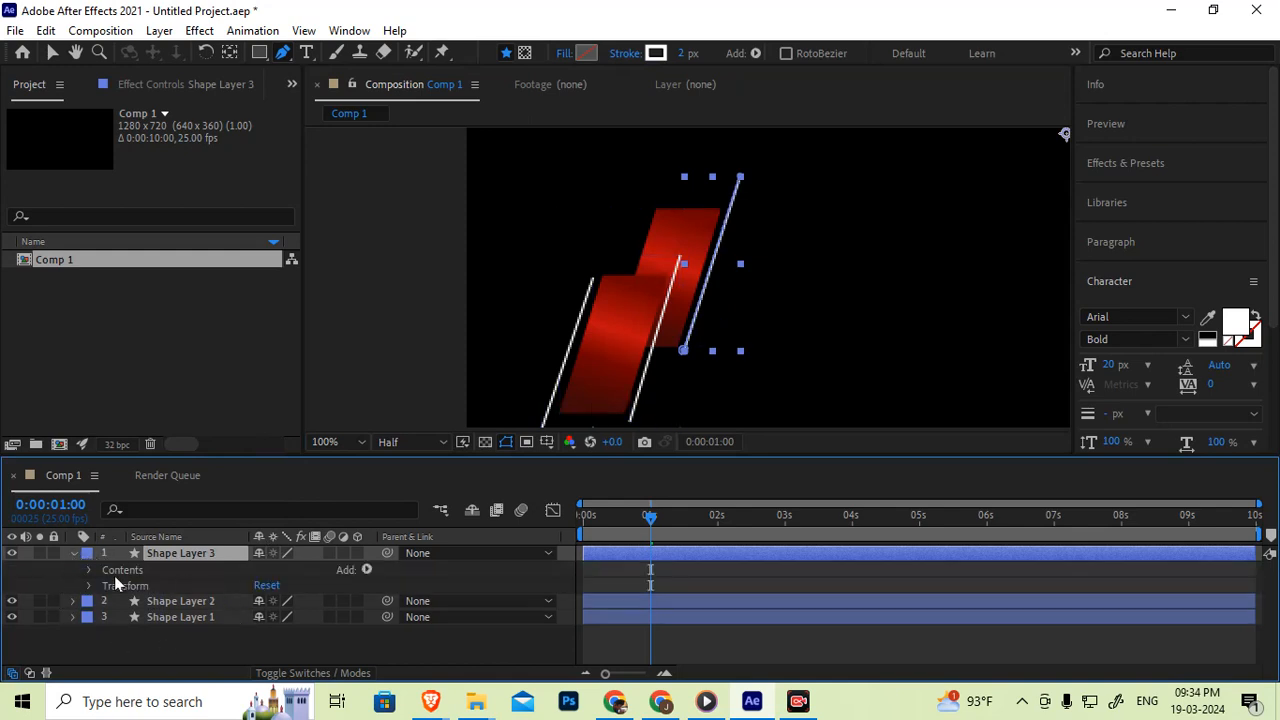
left_click(88, 569)
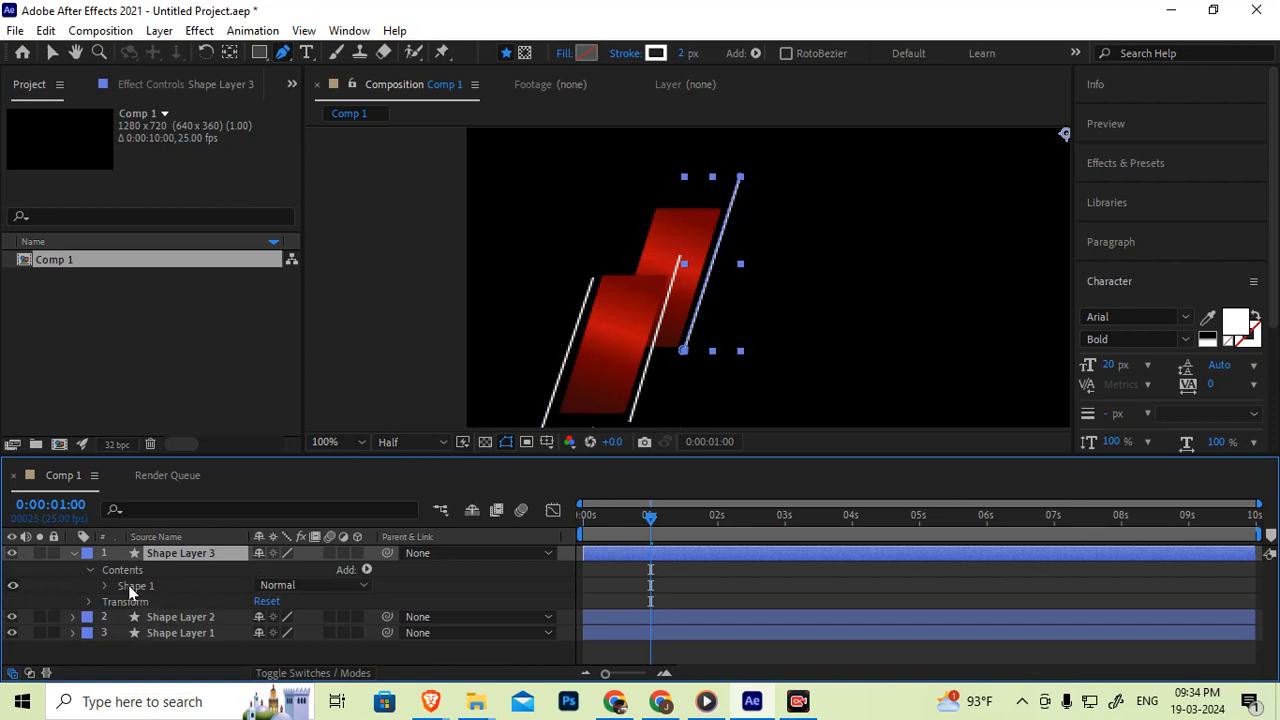
left_click(138, 587)
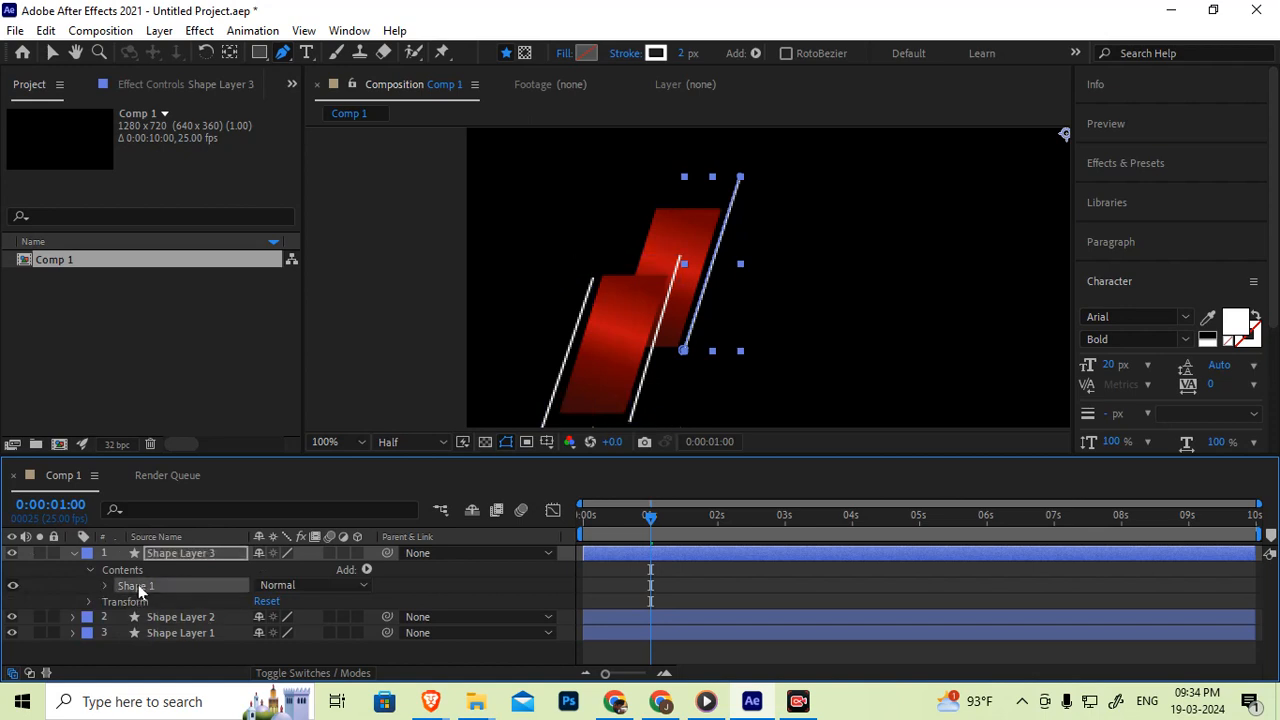
Expand the contents of Shape Layer 2 and add Trim Paths to its Shape 1 group.
left_click(198, 618)
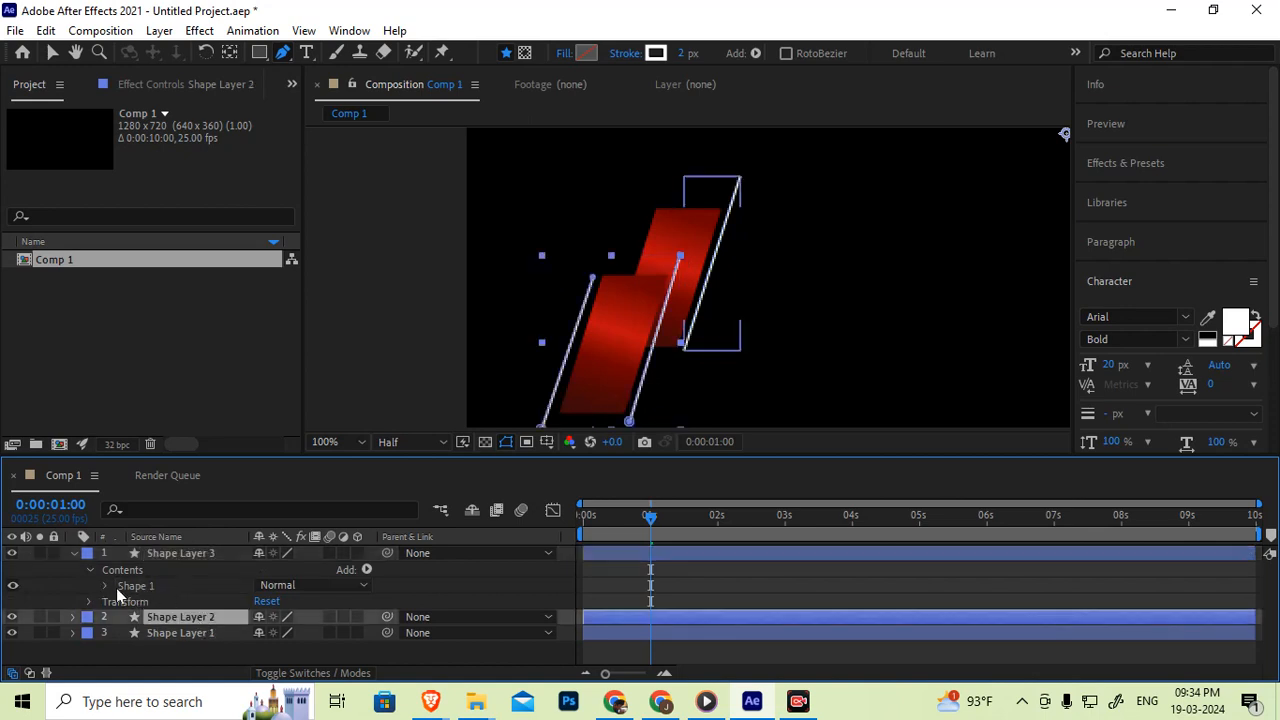
left_click(75, 617)
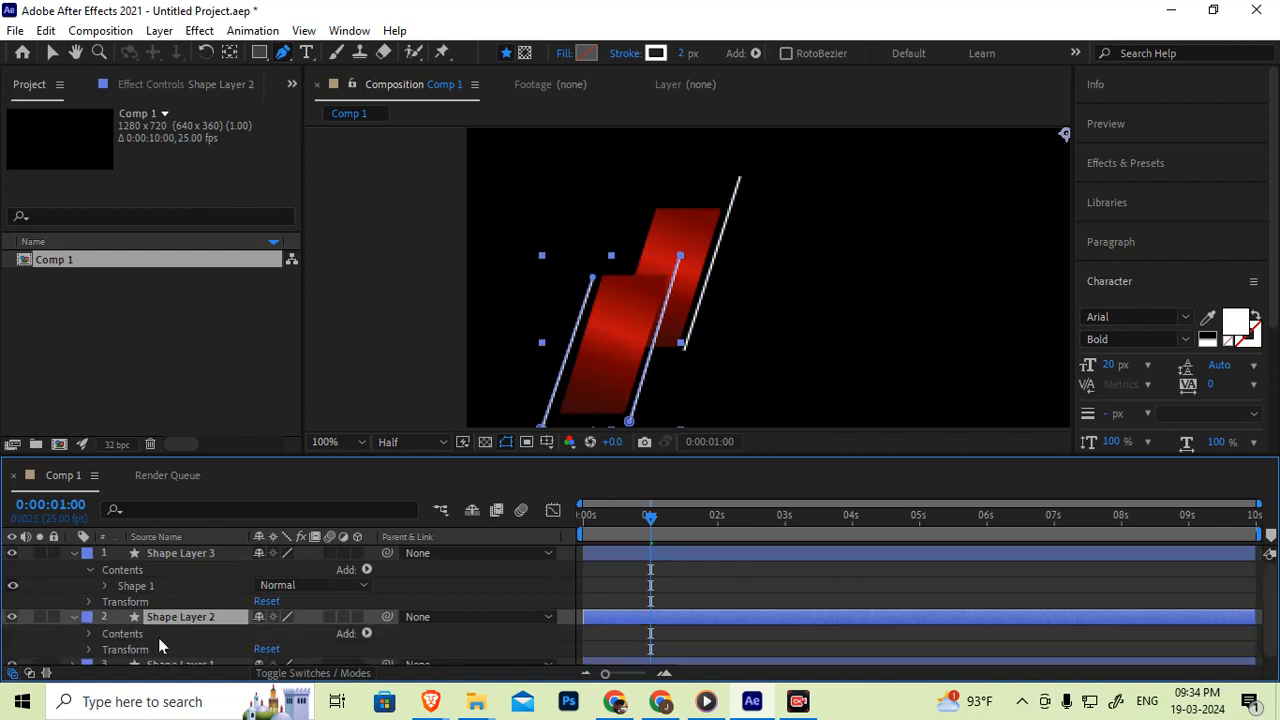
scroll(110, 636, "down", 1)
left_click(92, 626)
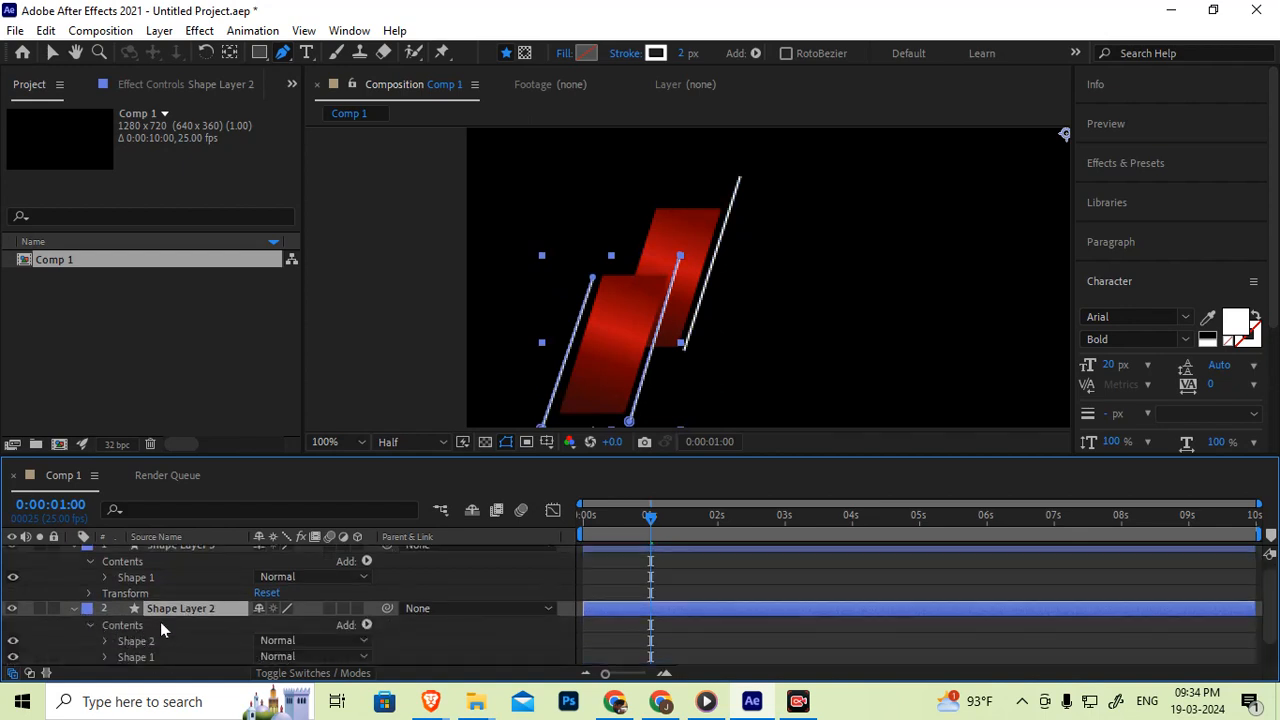
scroll(150, 630, "down", 1)
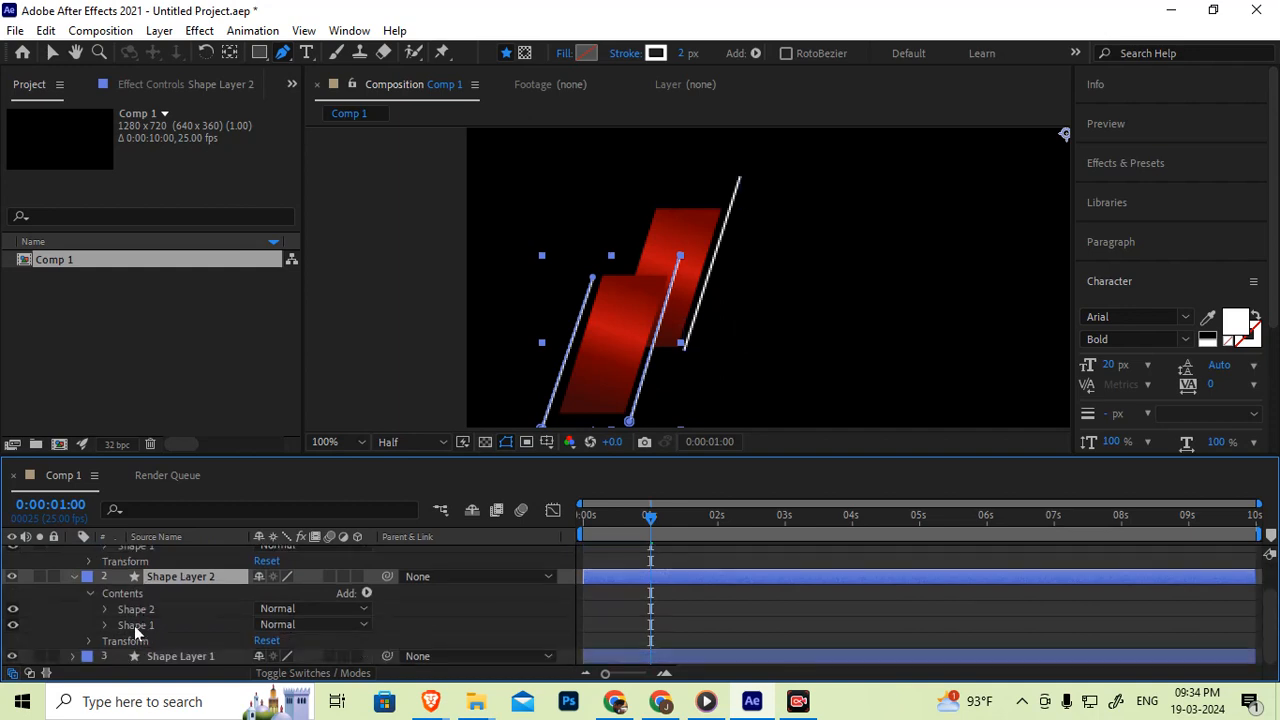
left_click(137, 626)
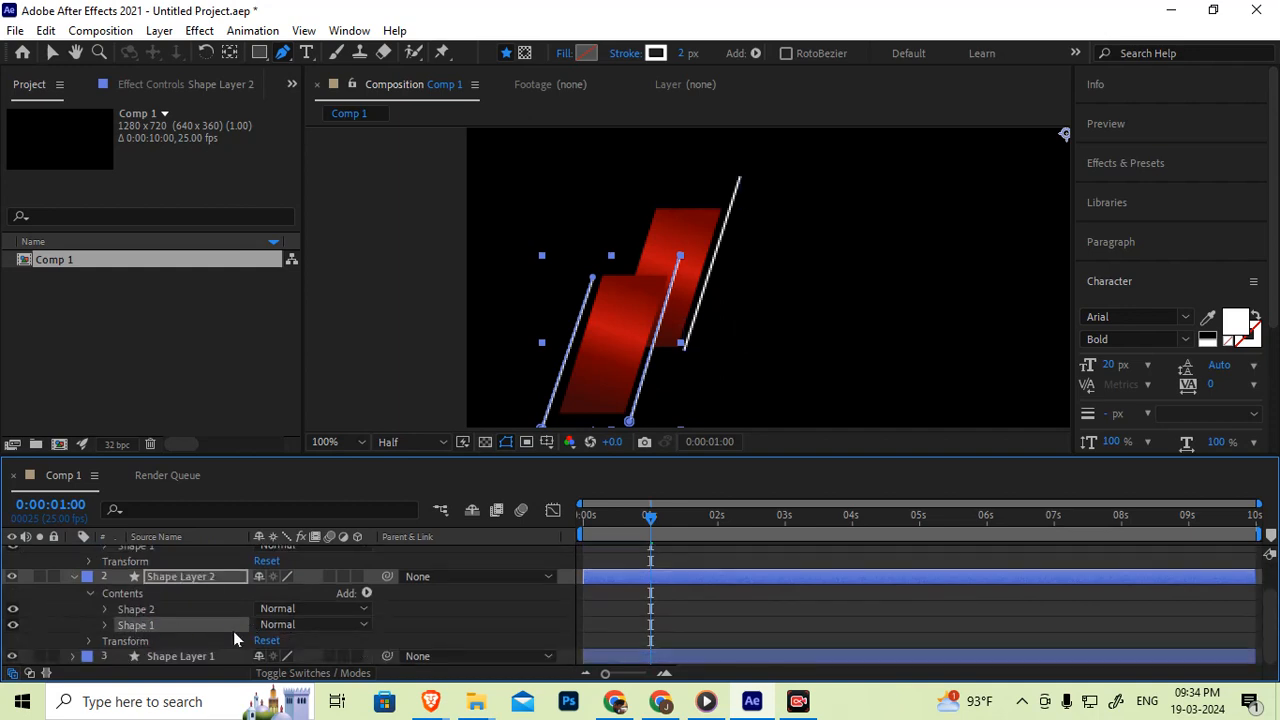
left_click(368, 595)
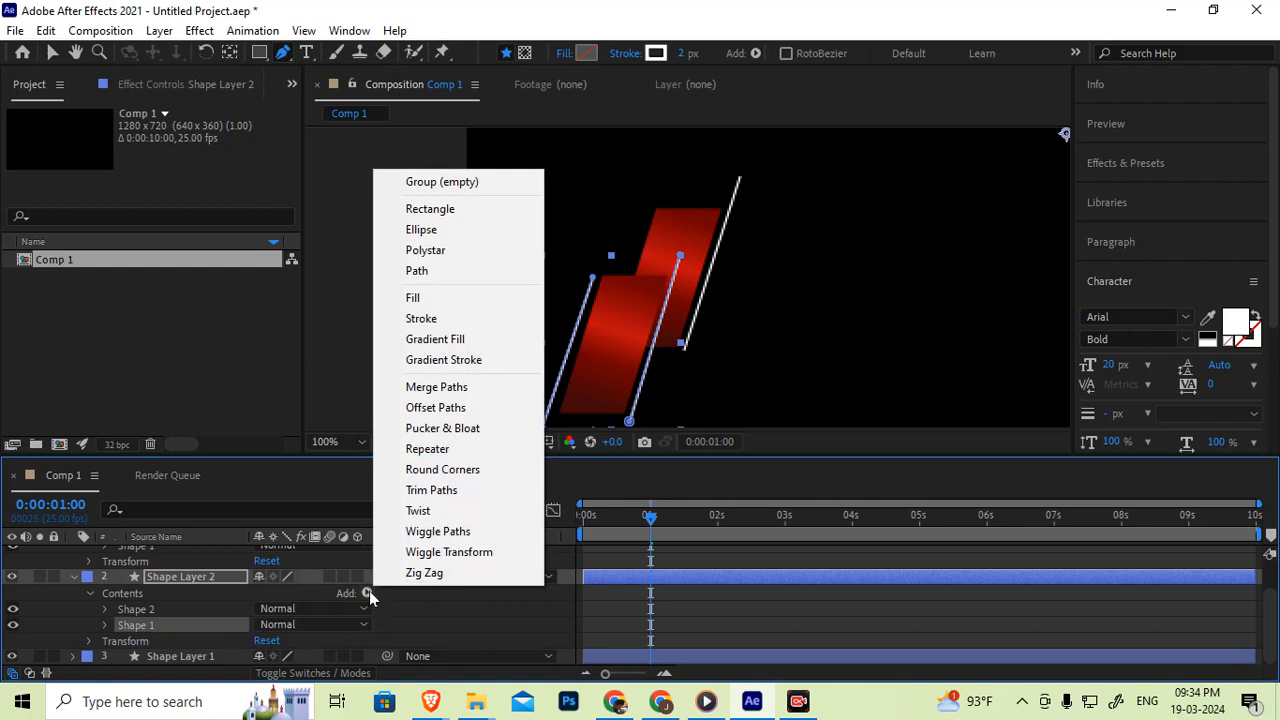
left_click(440, 495)
Set the Trim Paths End of Shape 1 to 0% and keyframe it at 0:00:00:05.
left_click_drag(655, 524, 591, 546)
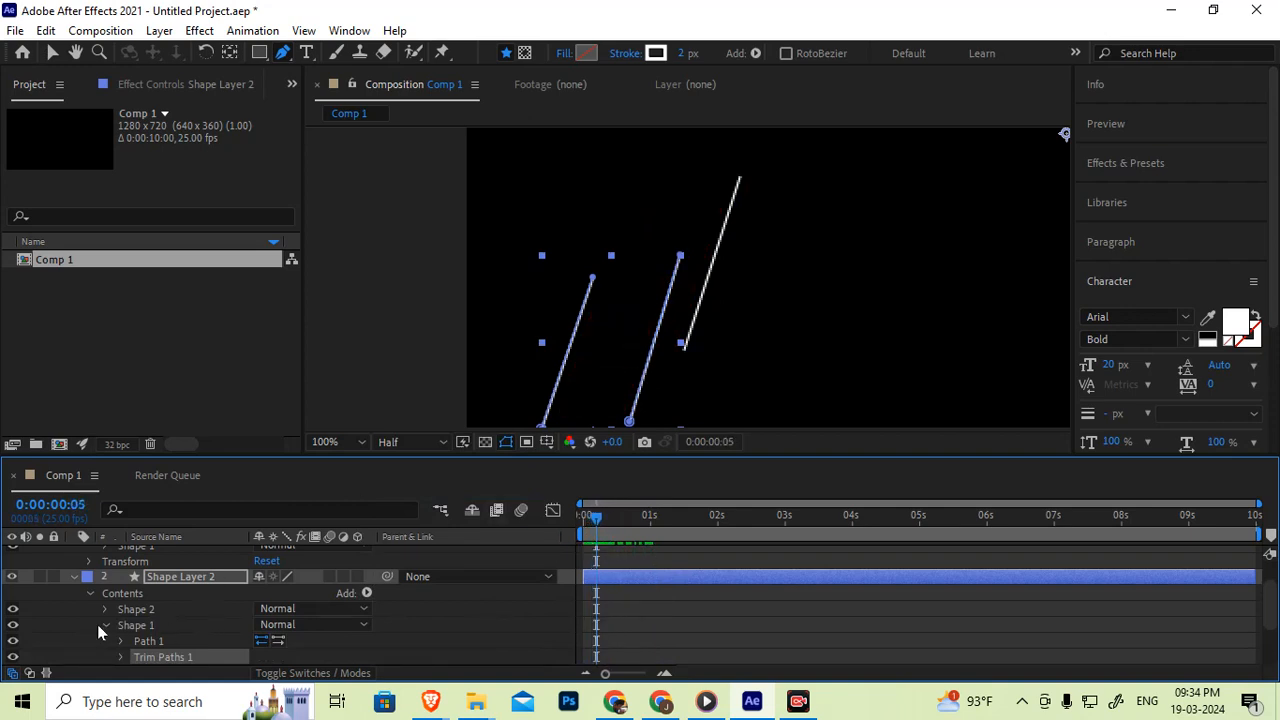
scroll(100, 637, "down", 2)
left_click(120, 610)
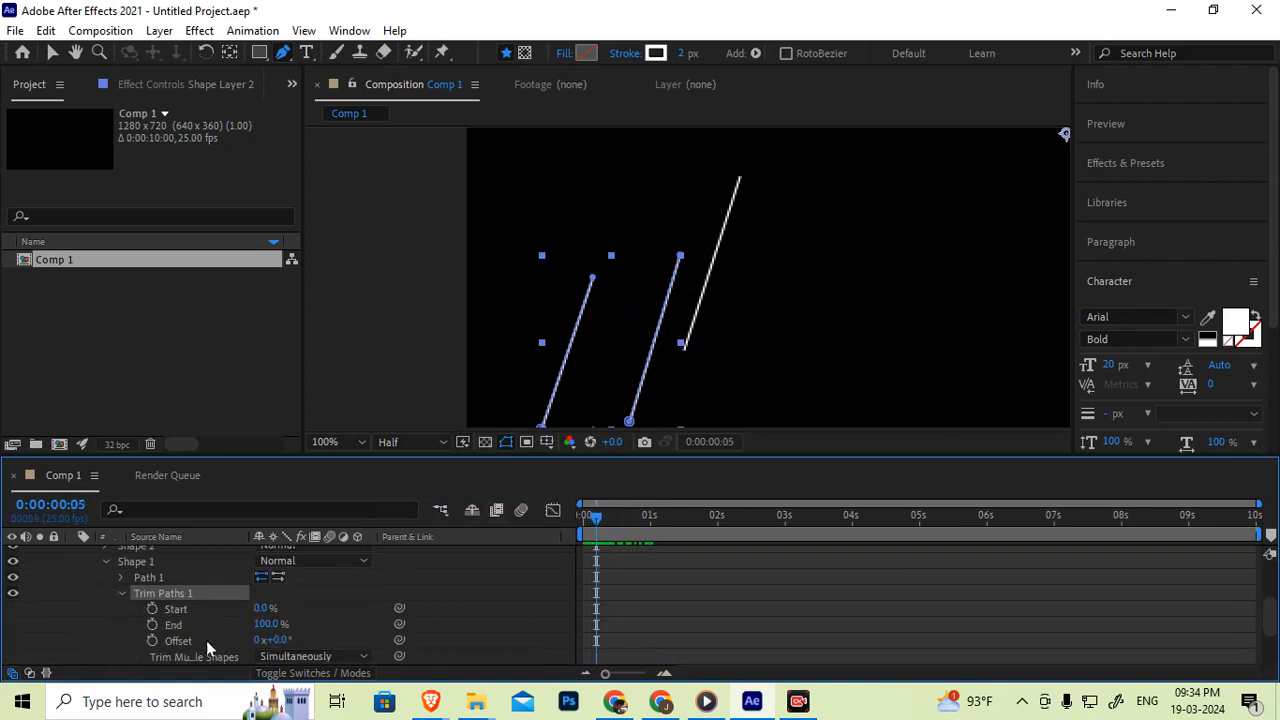
left_click_drag(266, 626, 155, 640)
left_click(254, 625)
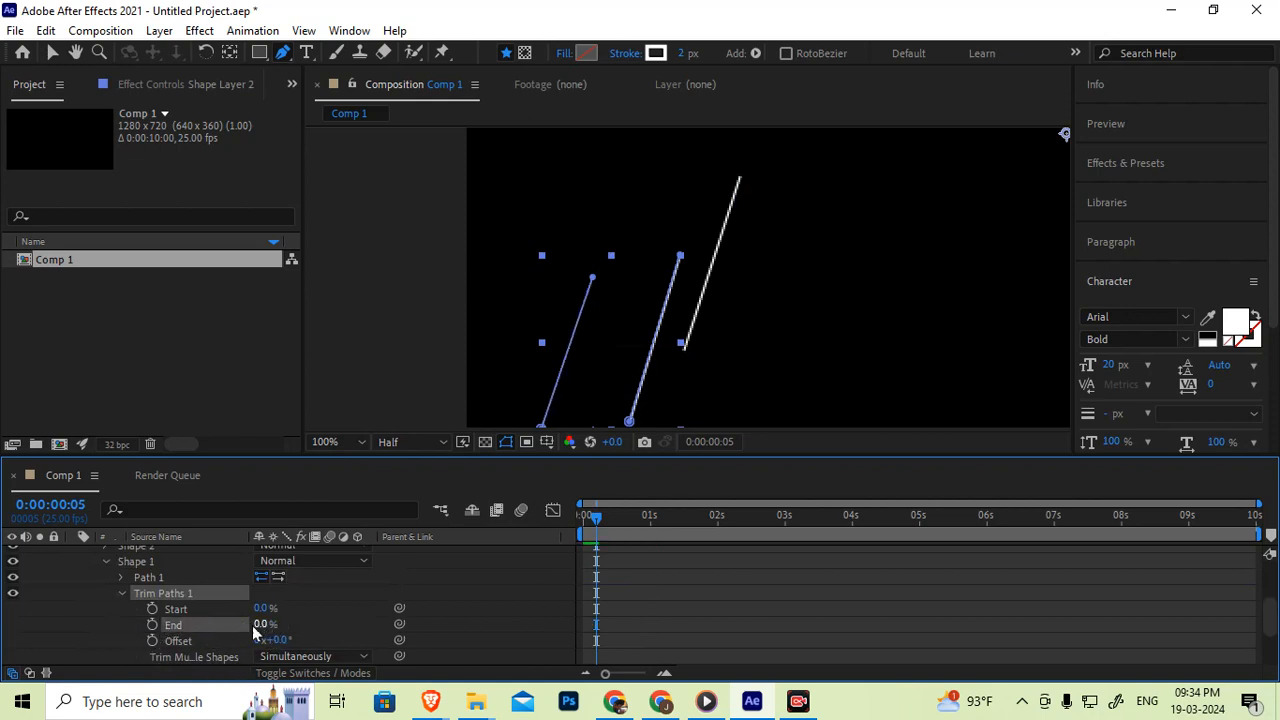
left_click(151, 624)
Add a Trim Paths End keyframe of 100% at 0:00:00:18.
left_click_drag(597, 521, 622, 527)
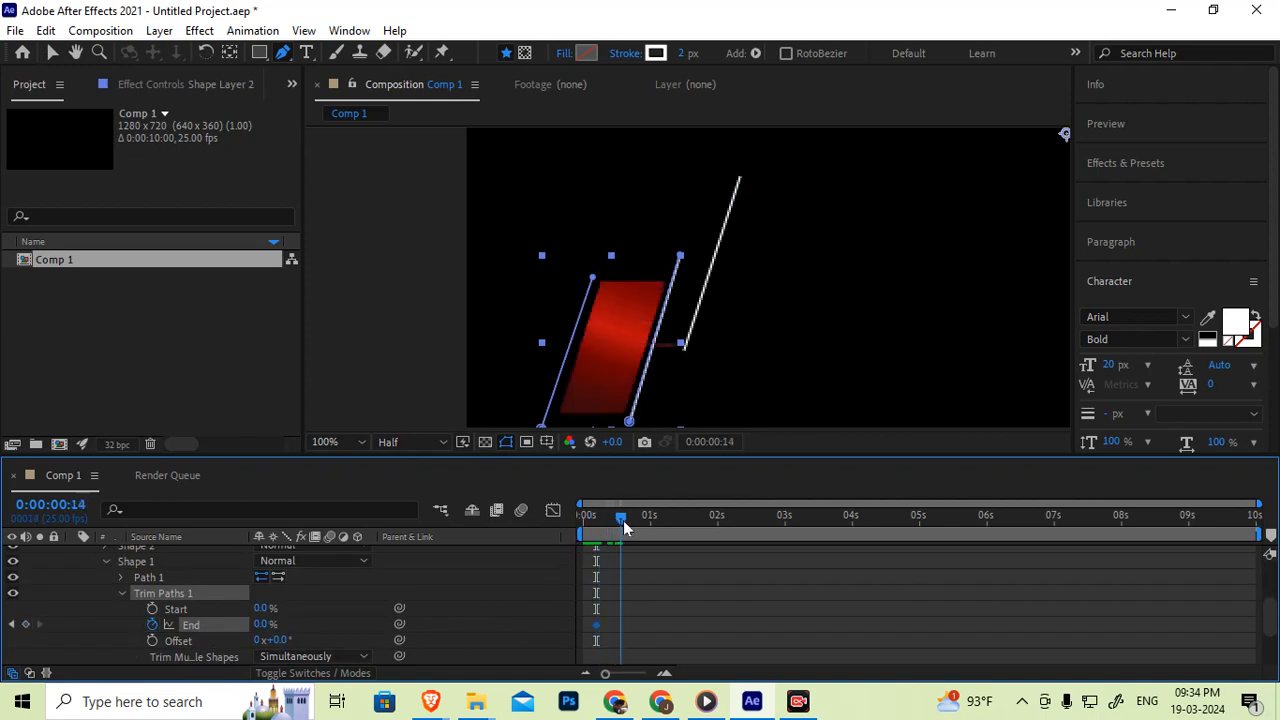
left_click_drag(622, 519, 631, 521)
type("100")
key("Return")
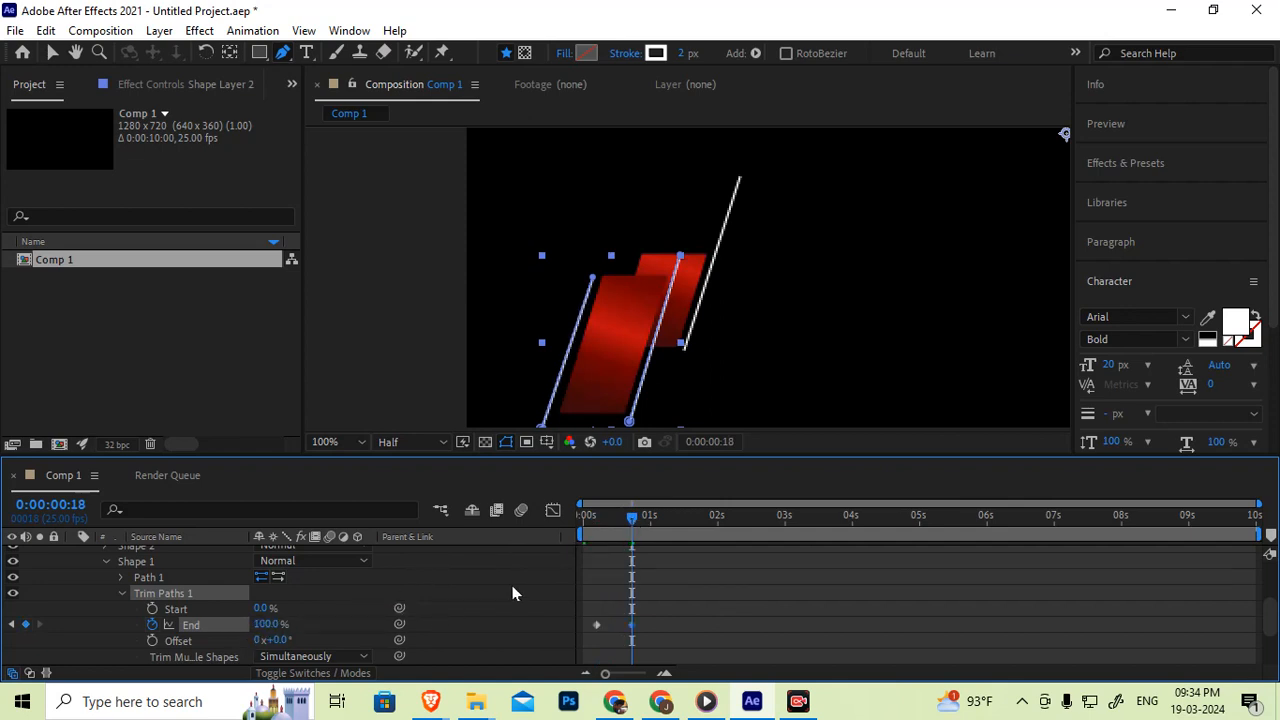
Hide the shape path outlines and keyframe the Trim Paths Start from 0% at 0:00:00:11 to 100% at 0:00:01:00.
left_click_drag(609, 517, 613, 518)
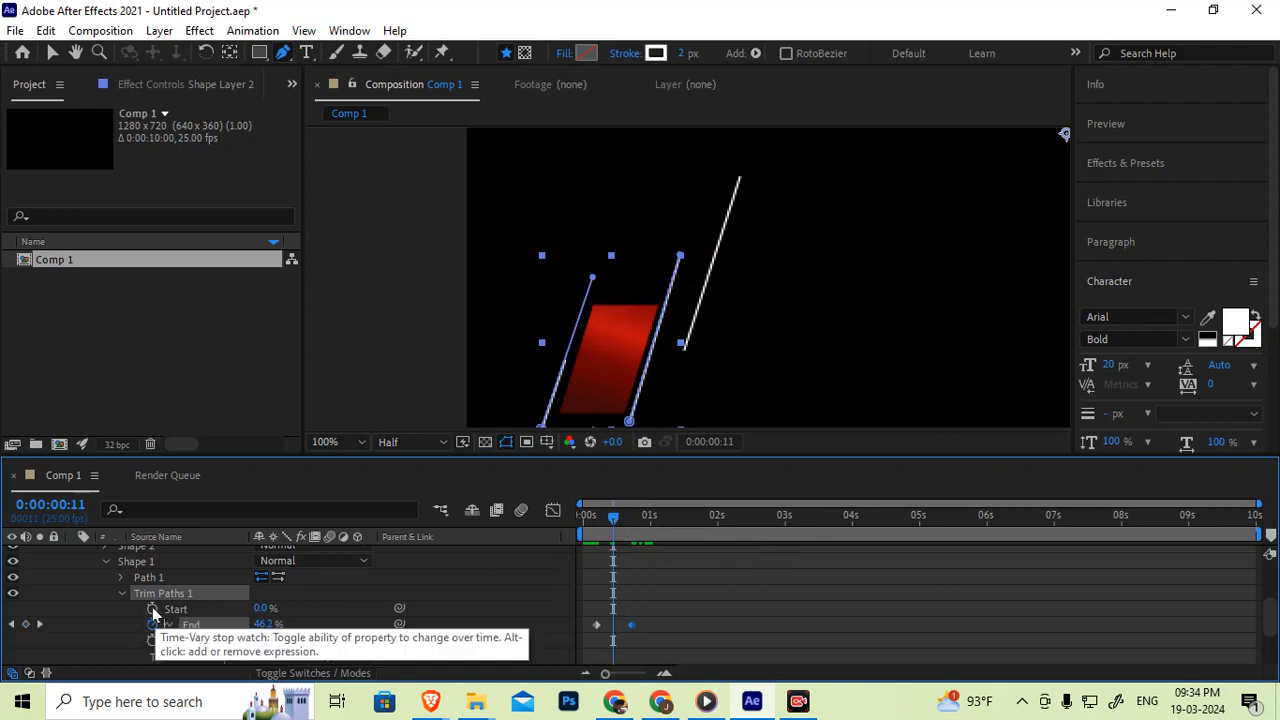
left_click(505, 442)
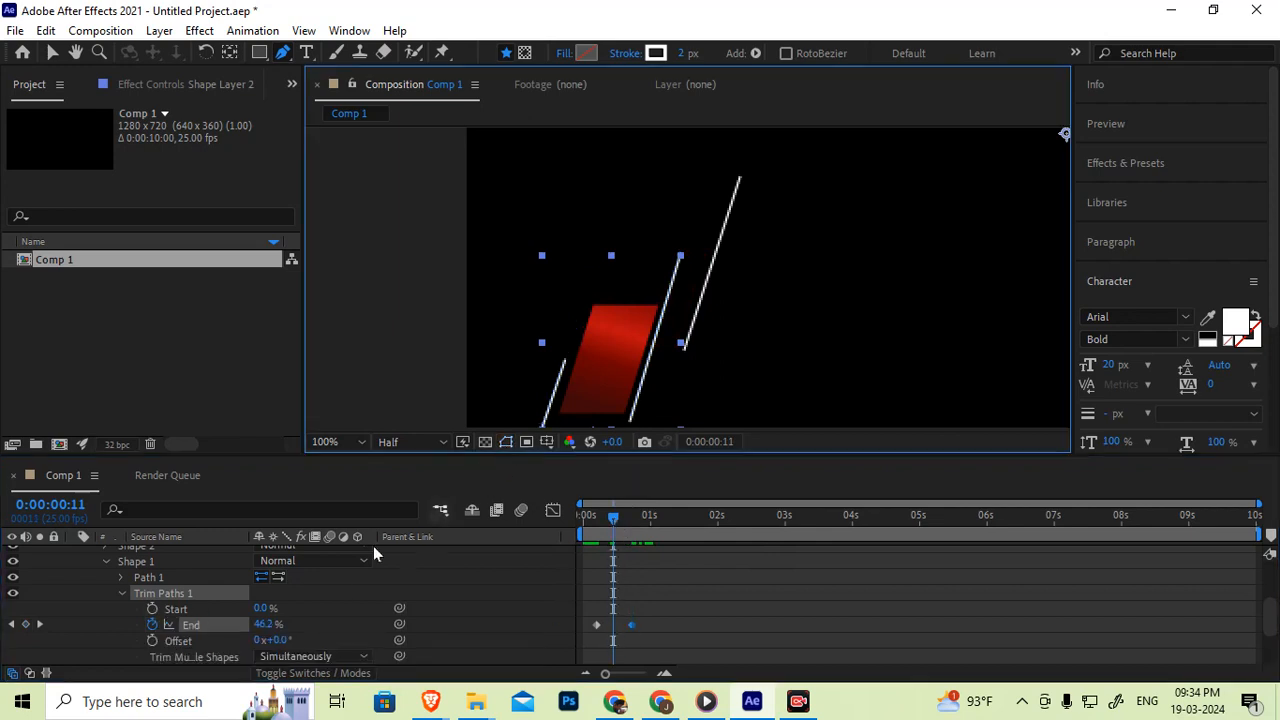
left_click(152, 608)
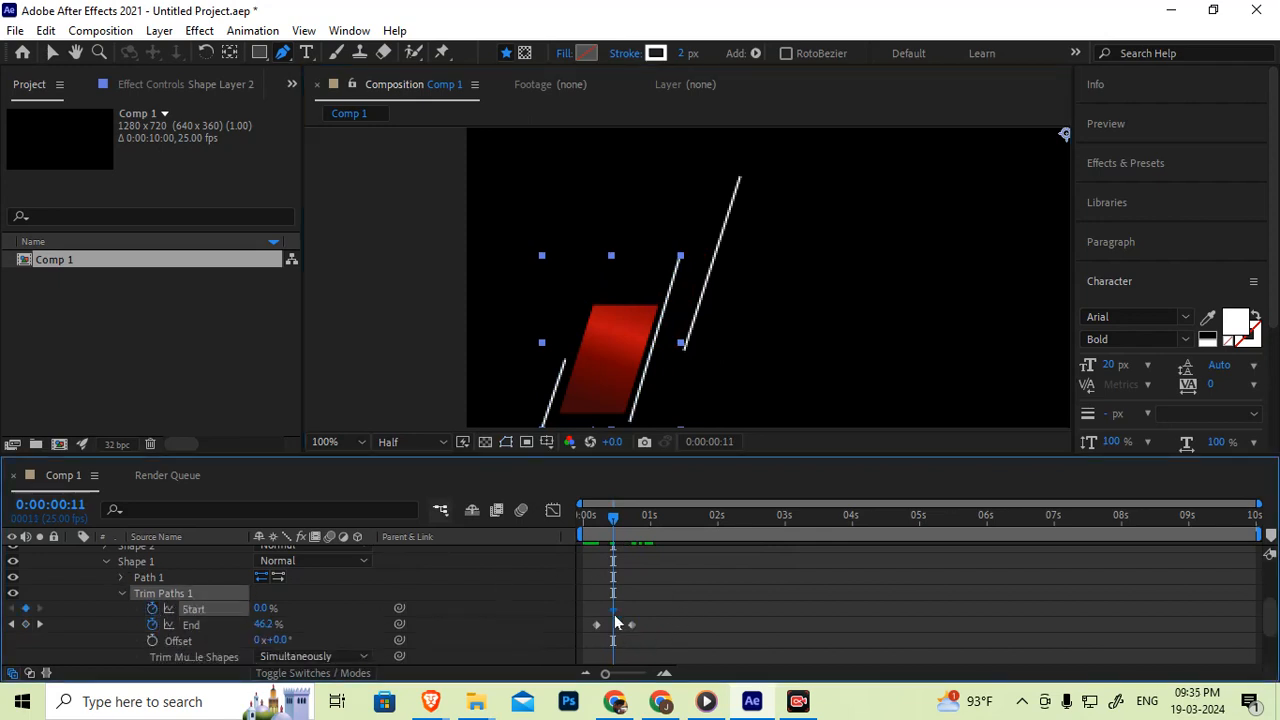
left_click_drag(617, 519, 655, 519)
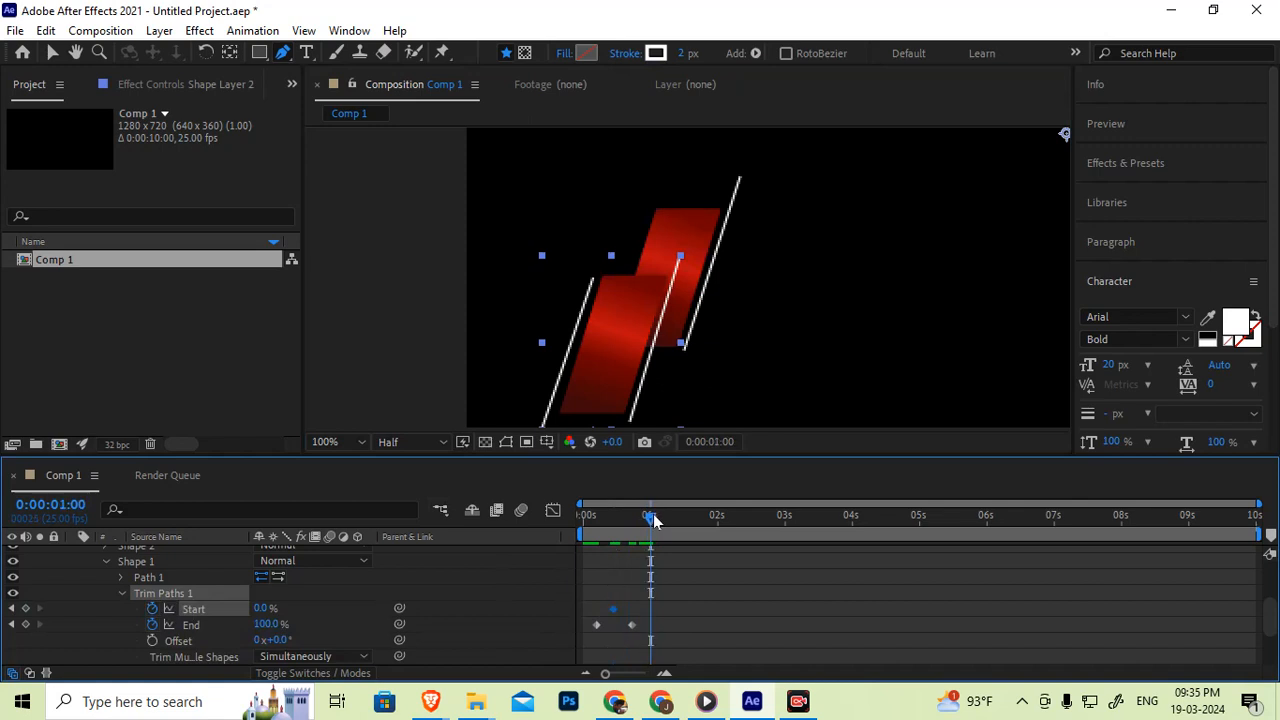
left_click_drag(263, 610, 392, 595)
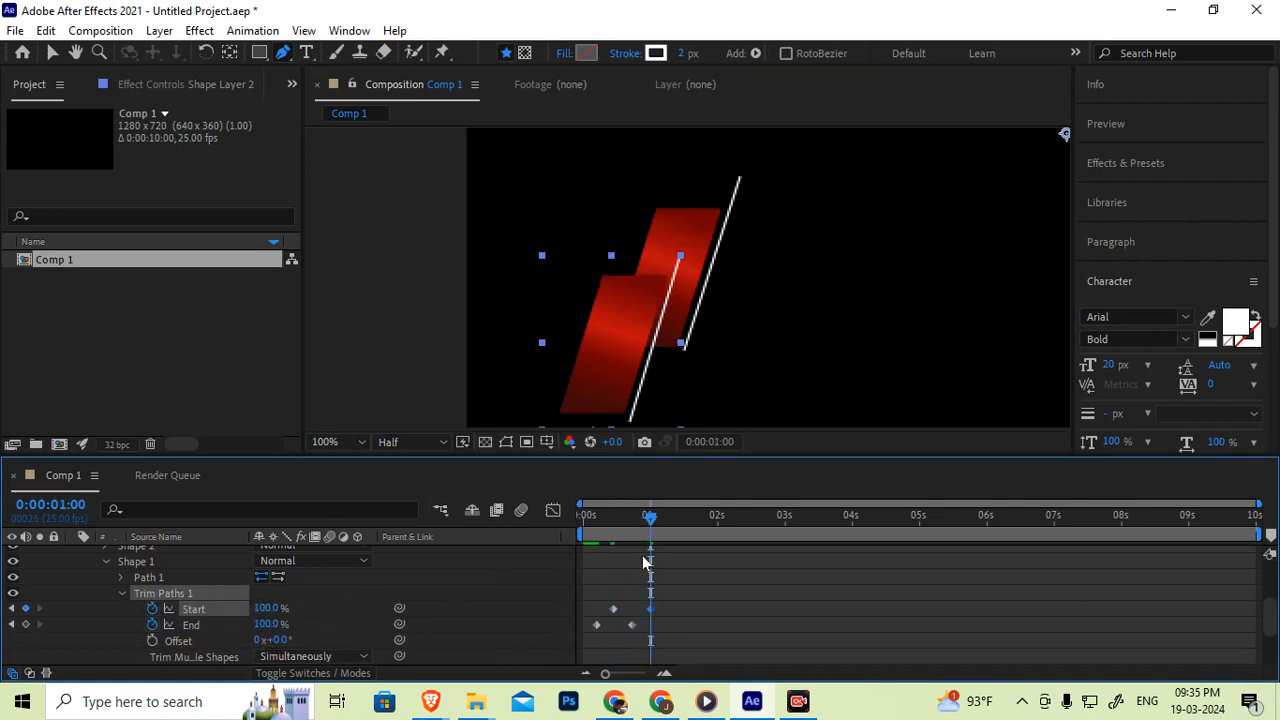
Return to 0:00:00:05 and select all four Start and End keyframes of Trim Paths 1.
left_click_drag(650, 519, 597, 536)
left_click_drag(676, 585, 594, 643)
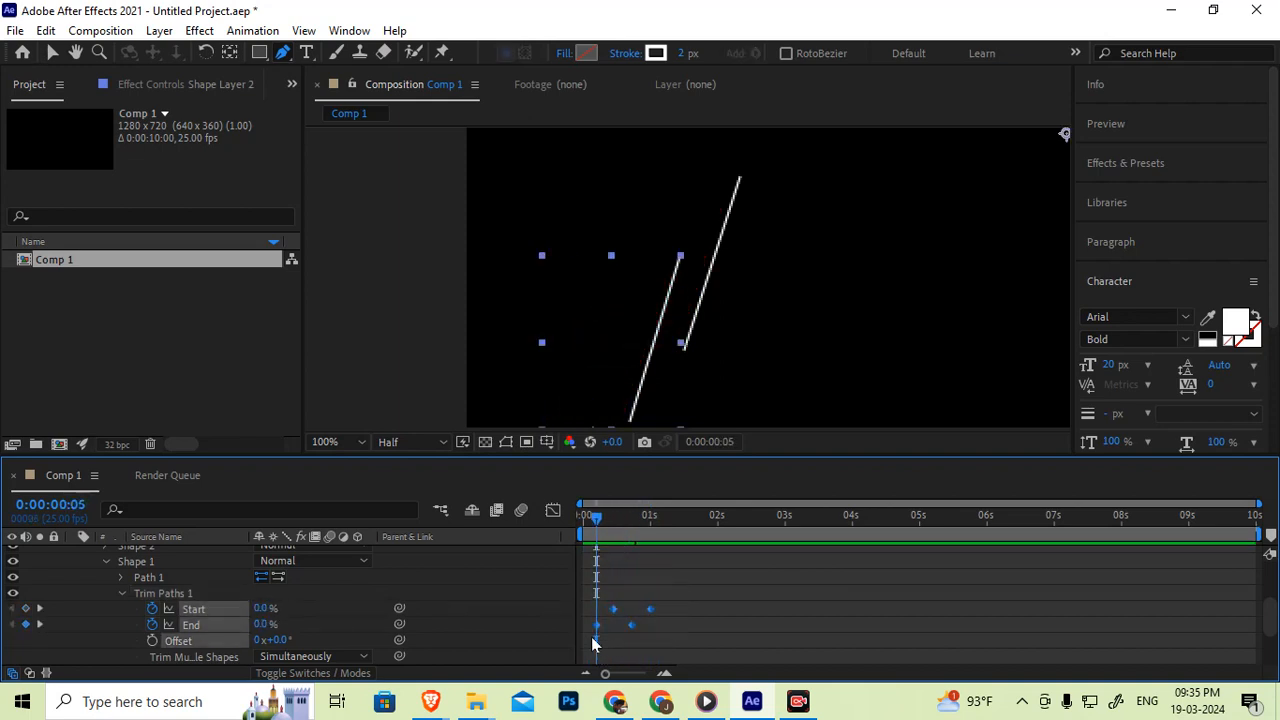